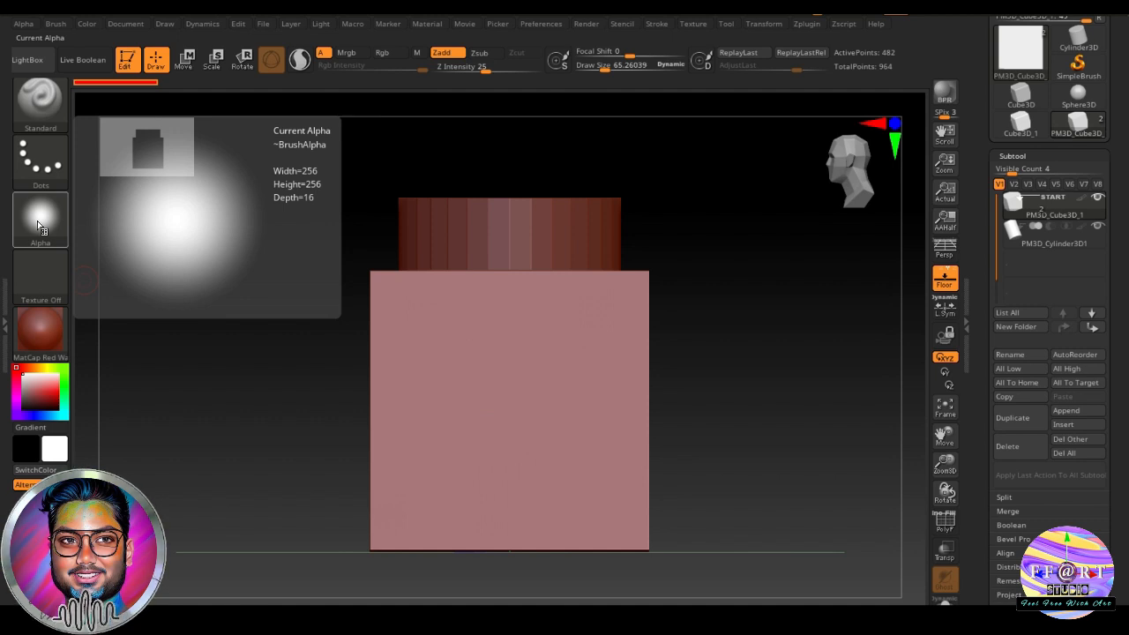
Append a Sphere3D as a new subtool and show it alone, with the cube and cylinder hidden.
scroll(1072, 492, "down", 3)
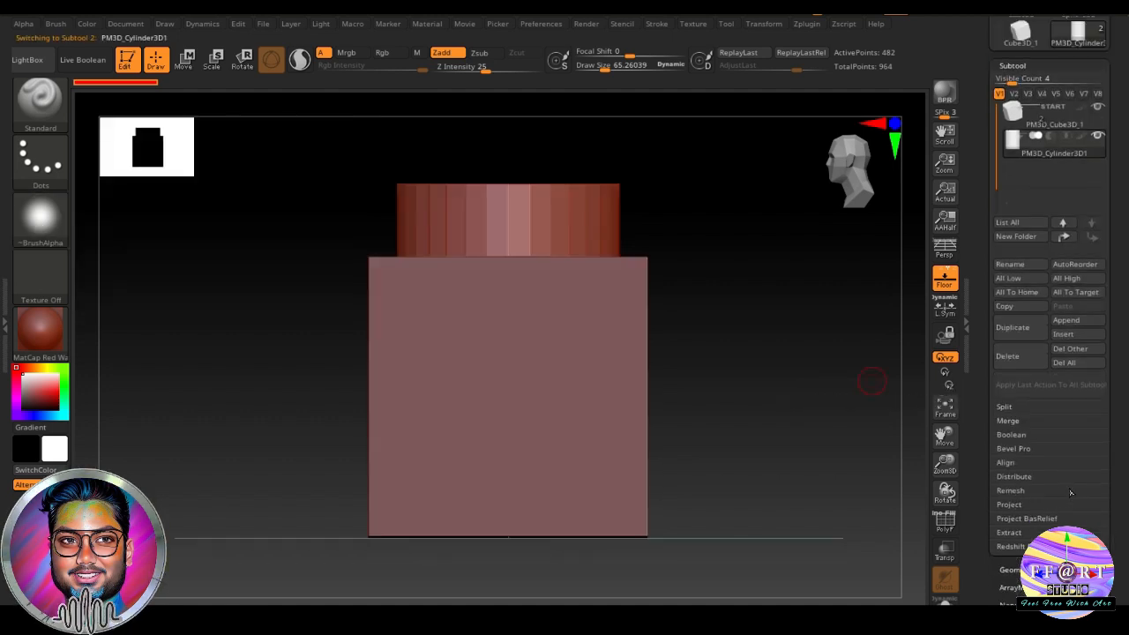
left_click(1088, 333)
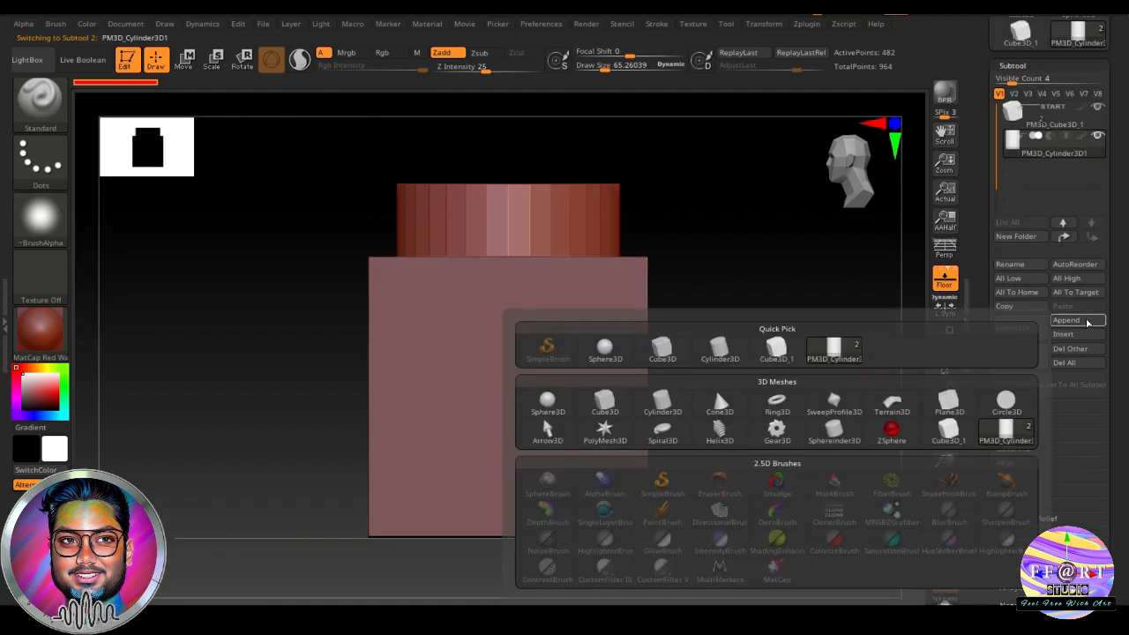
left_click(552, 401)
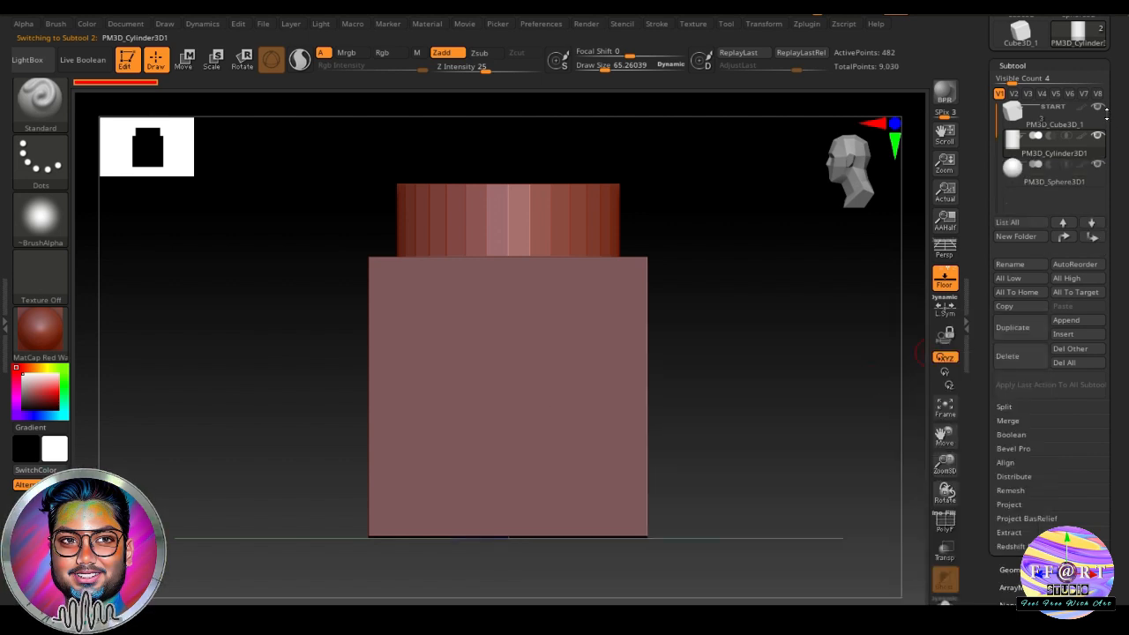
left_click(1080, 177)
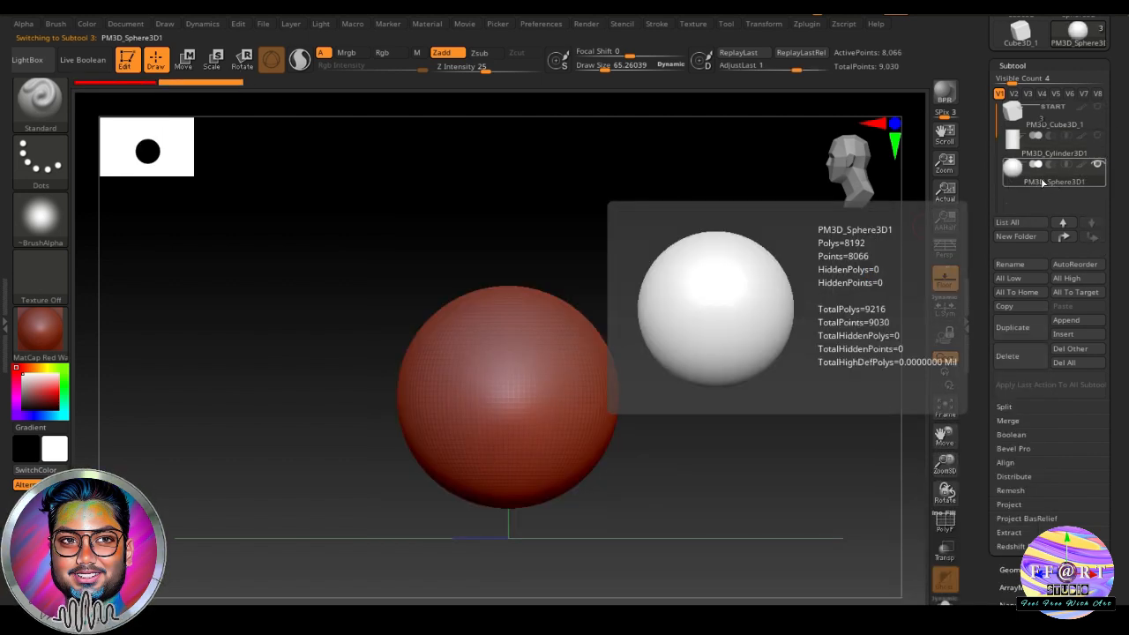
mouse_move(1043, 126)
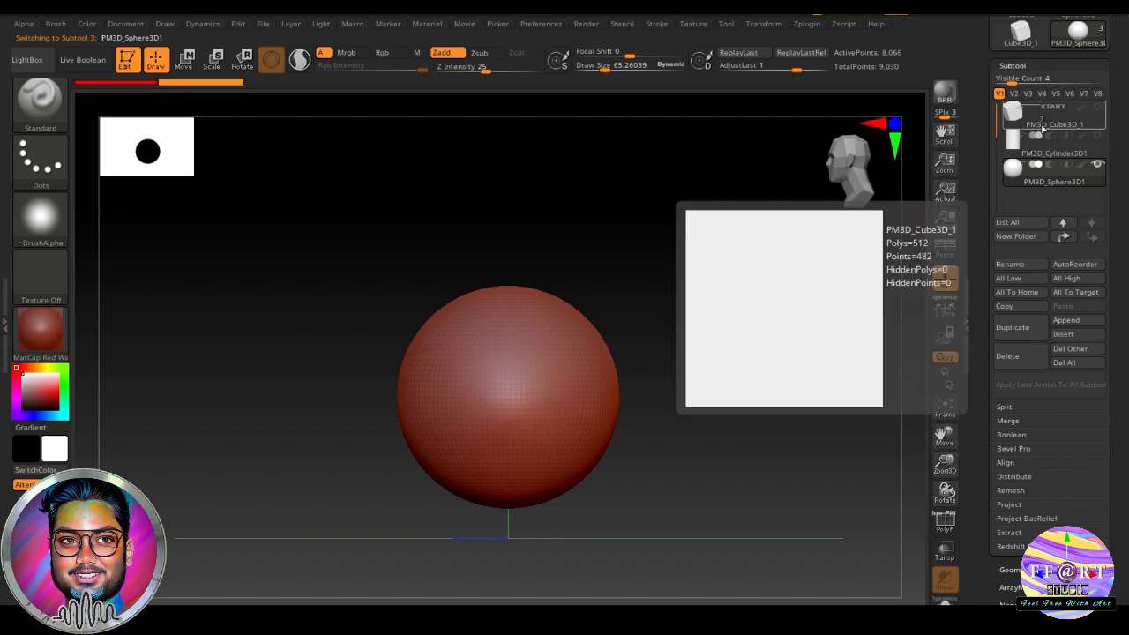
left_click_drag(688, 456, 683, 437)
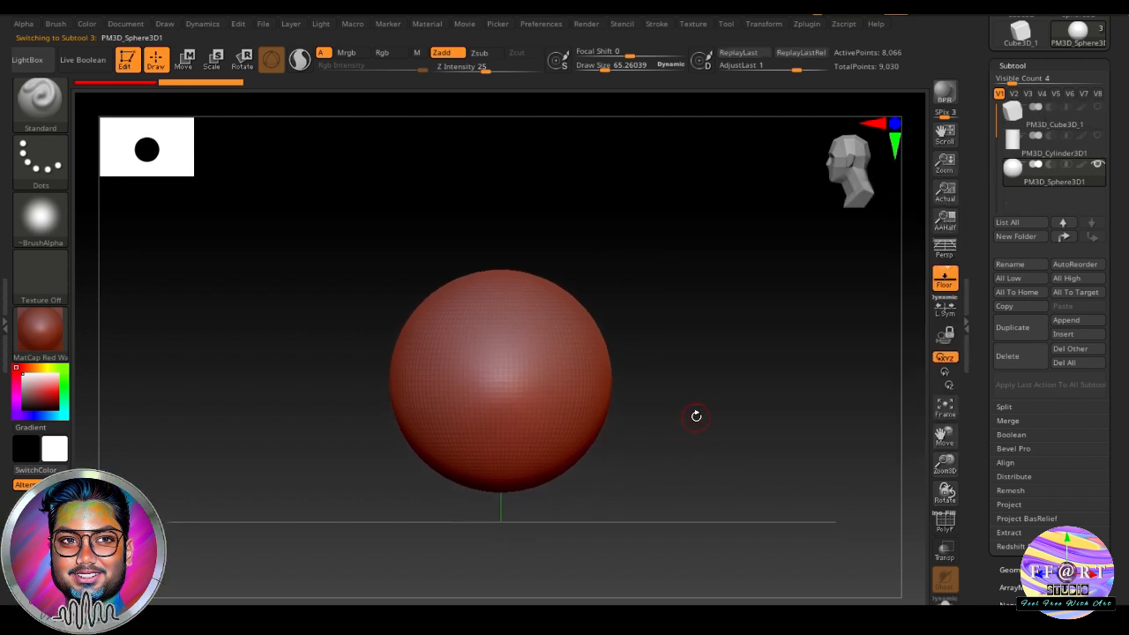
scroll(1041, 177, "up", 3)
mouse_move(1019, 196)
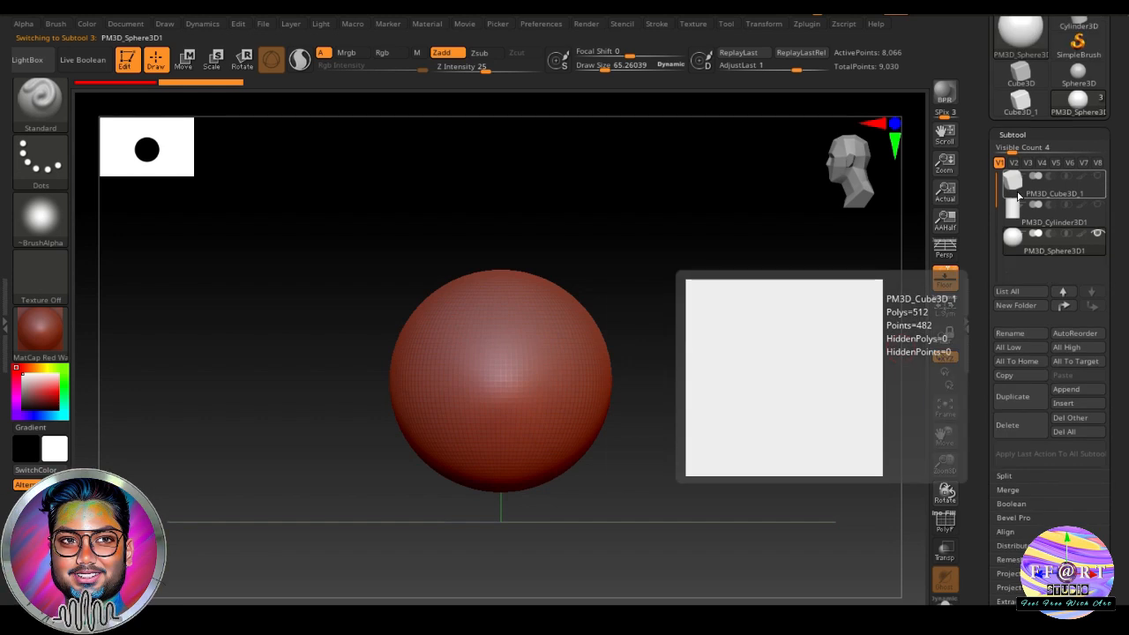
scroll(1065, 195, "up", 1)
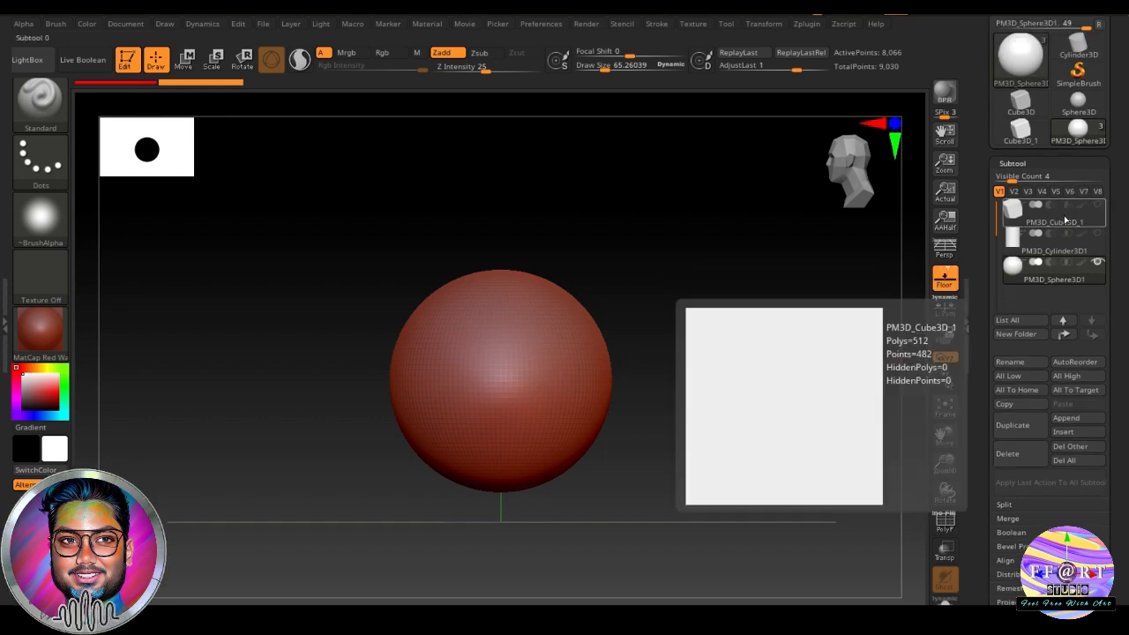
scroll(1094, 147, "up", 3)
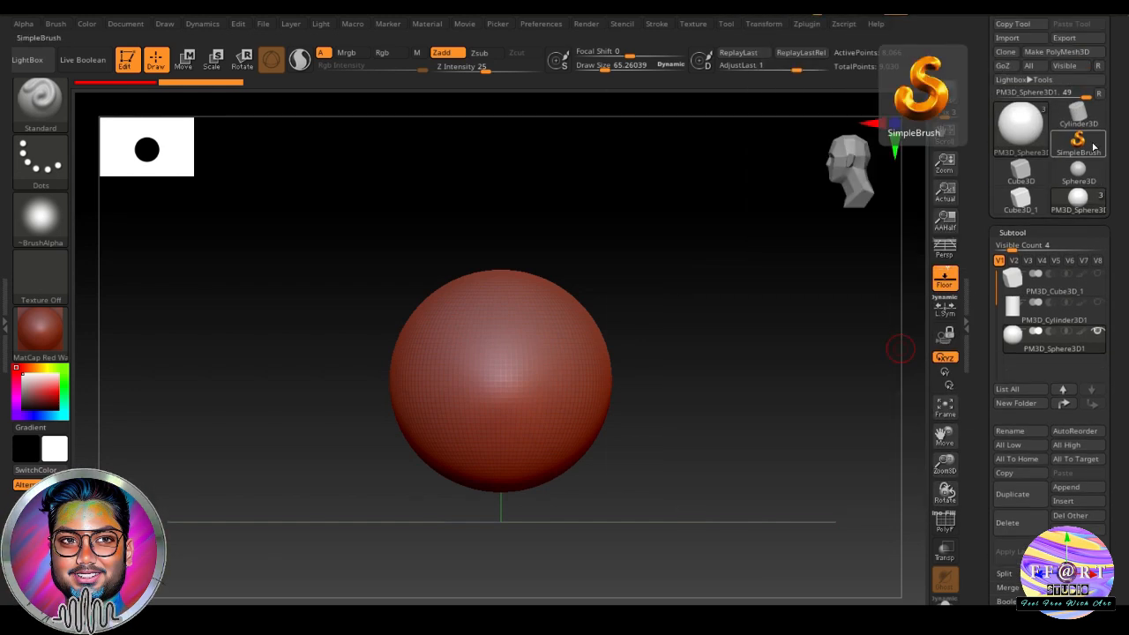
scroll(1094, 146, "up", 1)
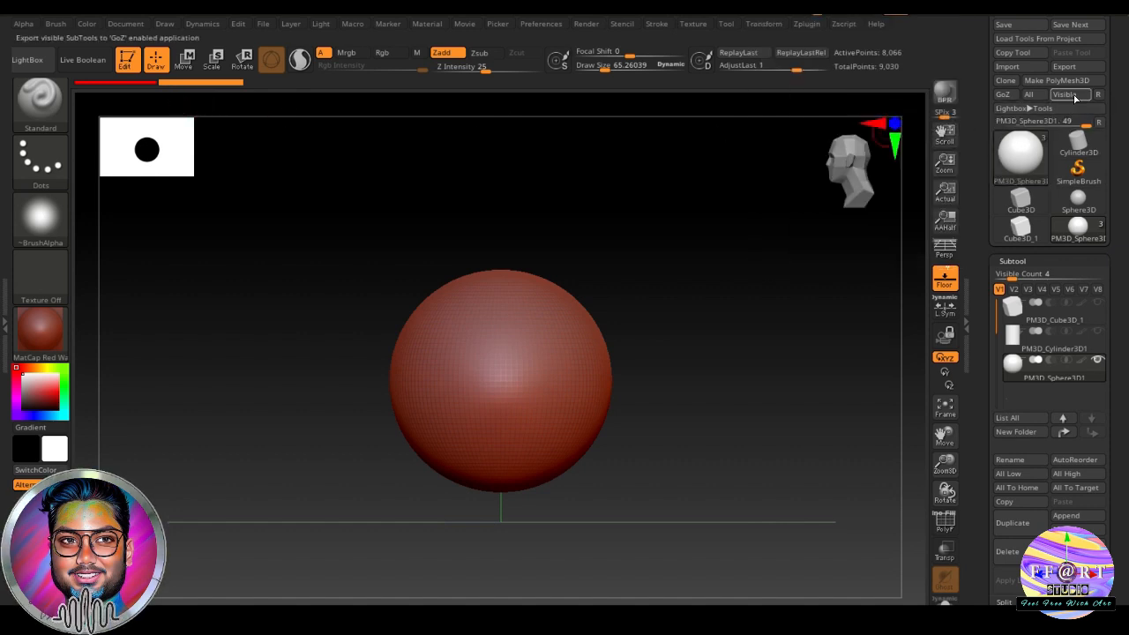
scroll(1069, 264, "down", 3)
mouse_move(1067, 296)
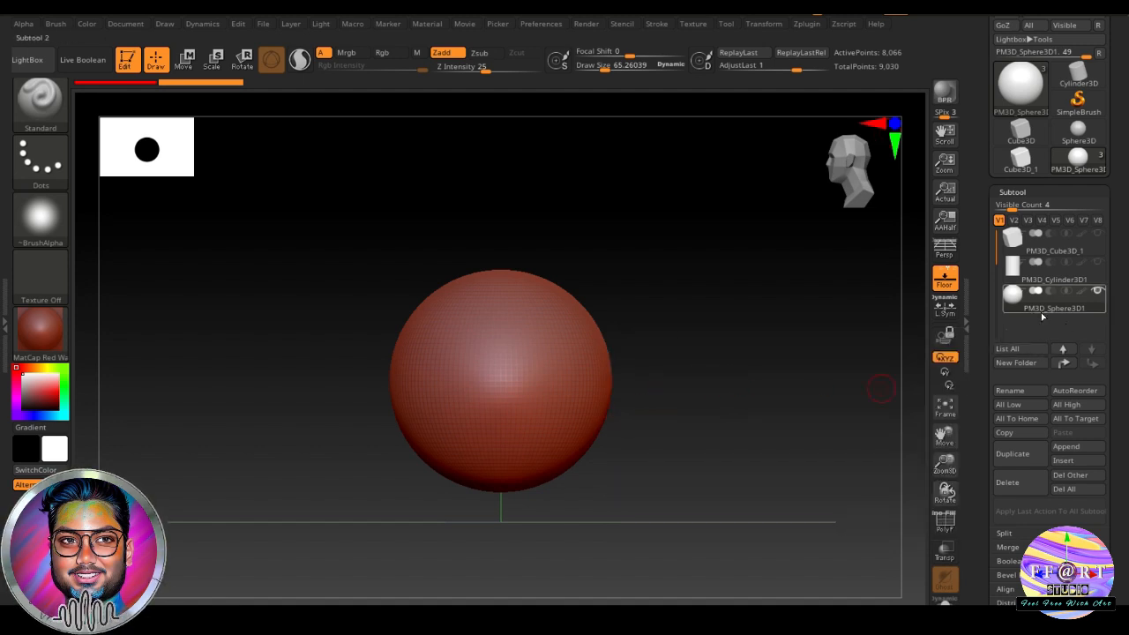
Turn on perspective for the sphere's view and hide the floor grid.
left_click_drag(654, 440, 719, 434)
left_click(944, 249)
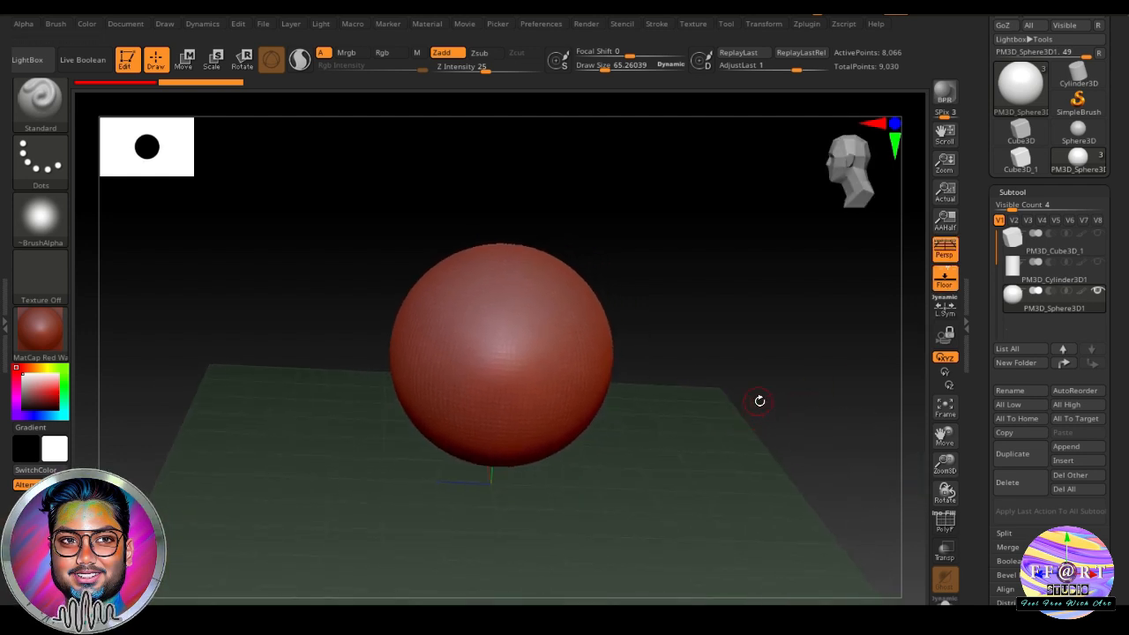
left_click_drag(759, 398, 637, 474)
left_click(945, 278)
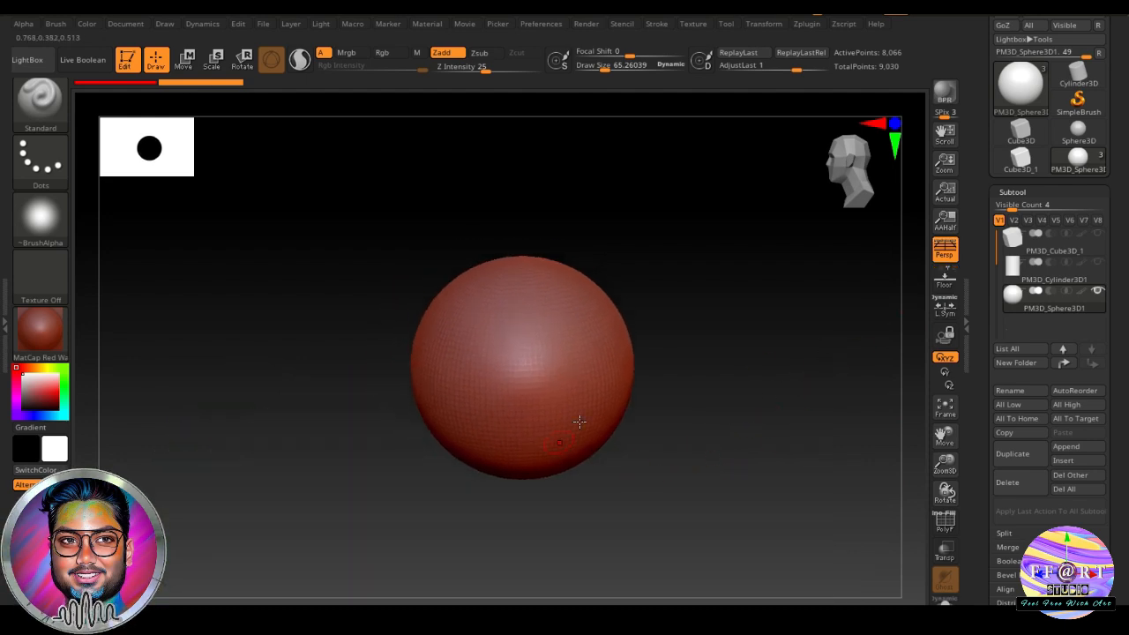
Sculpt three curved raised strokes side by side on the sphere with the Standard brush.
mouse_move(547, 305)
left_mouse_down()
mouse_move(554, 388)
mouse_move(533, 408)
left_mouse_up()
mouse_move(750, 437)
left_mouse_down()
mouse_move(761, 433)
mouse_move(750, 401)
left_mouse_up()
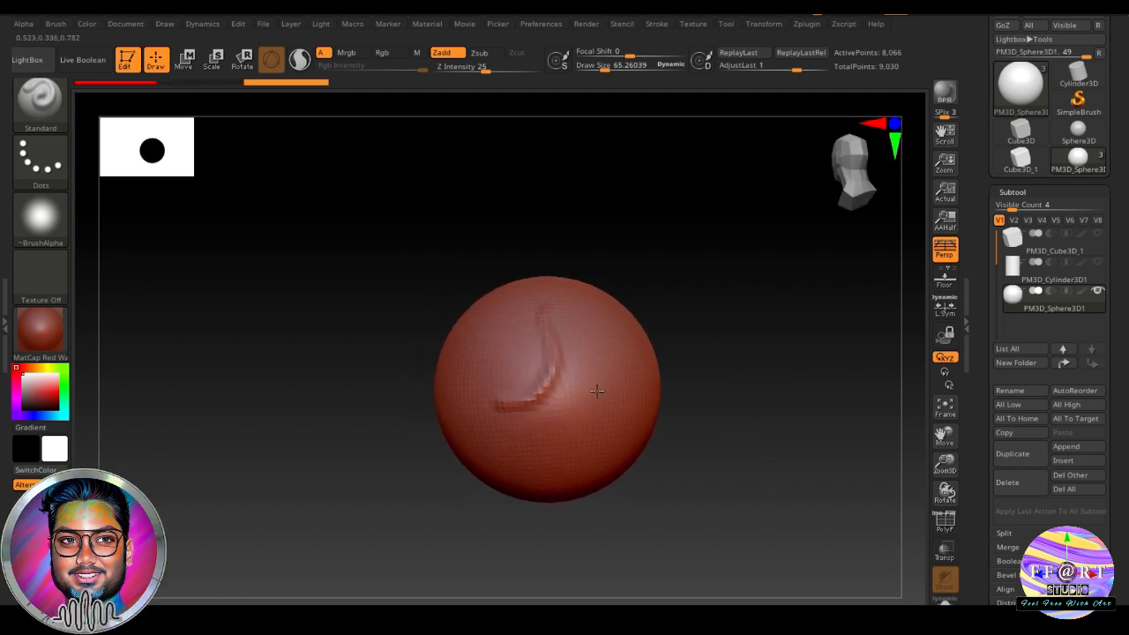
mouse_move(595, 323)
left_mouse_down()
mouse_move(579, 425)
mouse_move(529, 464)
left_mouse_up()
left_click_drag(641, 489, 595, 467)
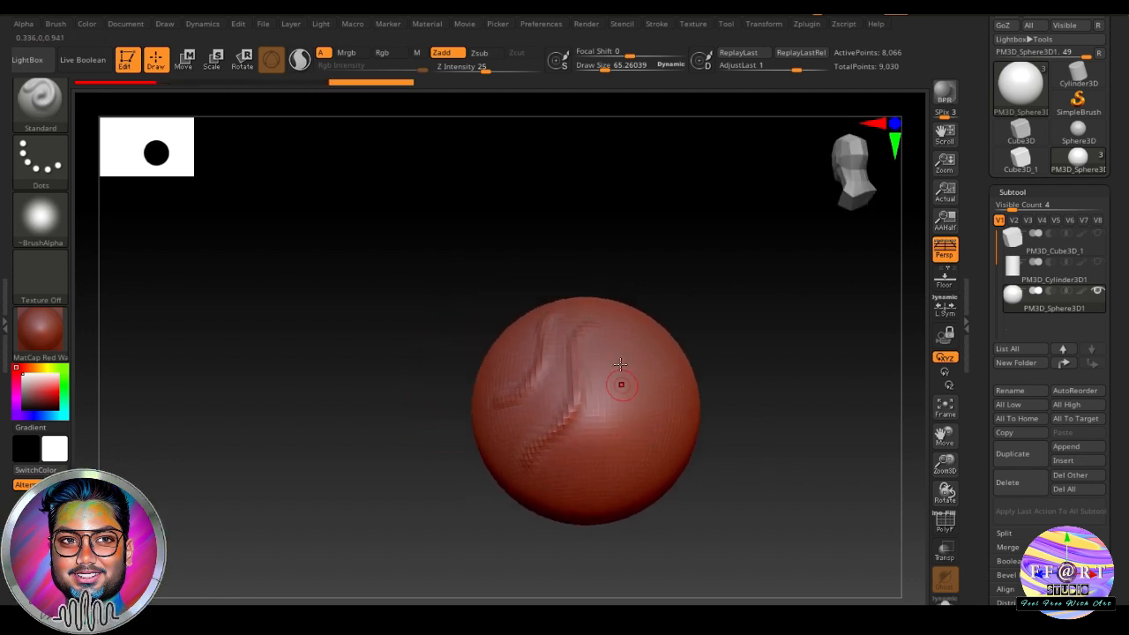
left_click_drag(606, 337, 627, 446)
mouse_move(777, 465)
left_mouse_down()
mouse_move(839, 474)
mouse_move(718, 421)
left_mouse_up()
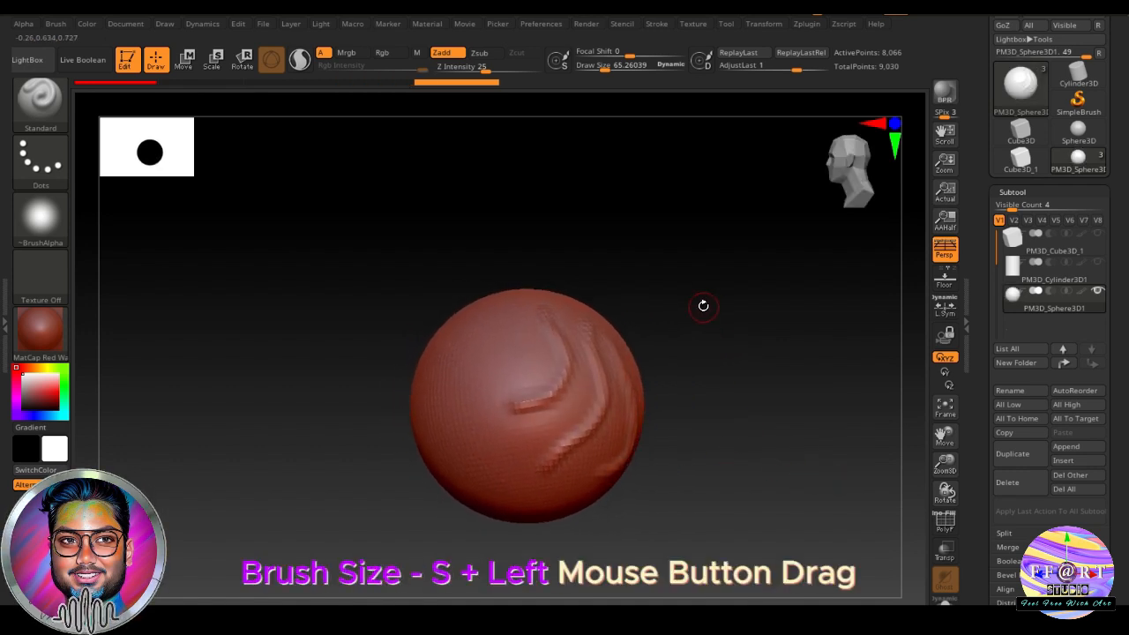
Increase the brush's Draw Size to about 216 and sculpt three broad strokes across the front of the sphere.
key("s")
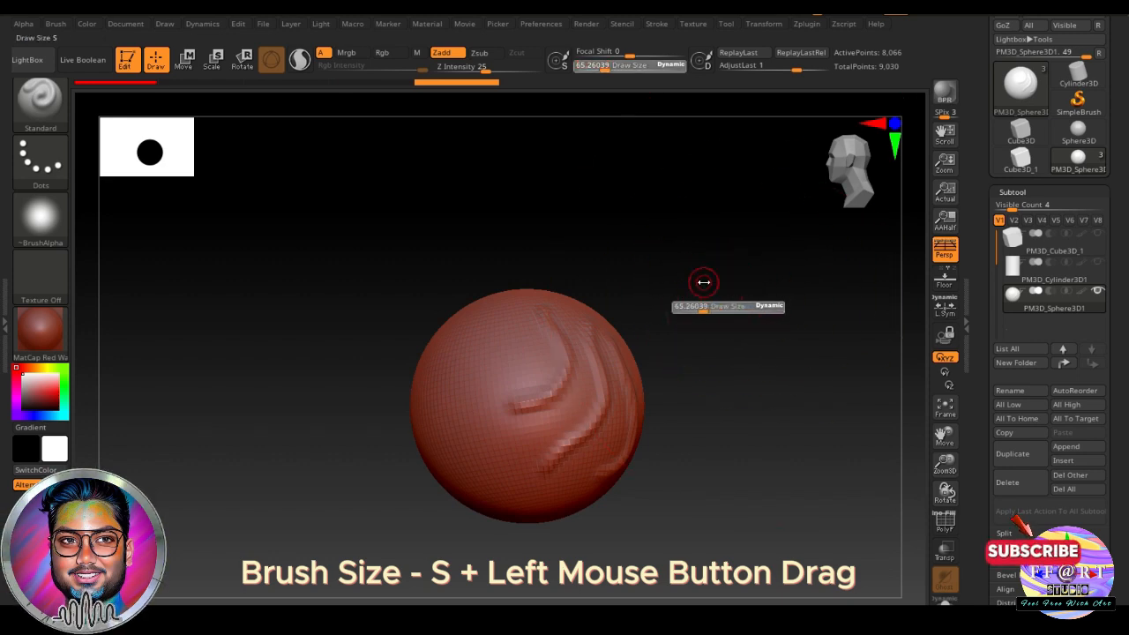
left_click_drag(704, 283, 724, 282)
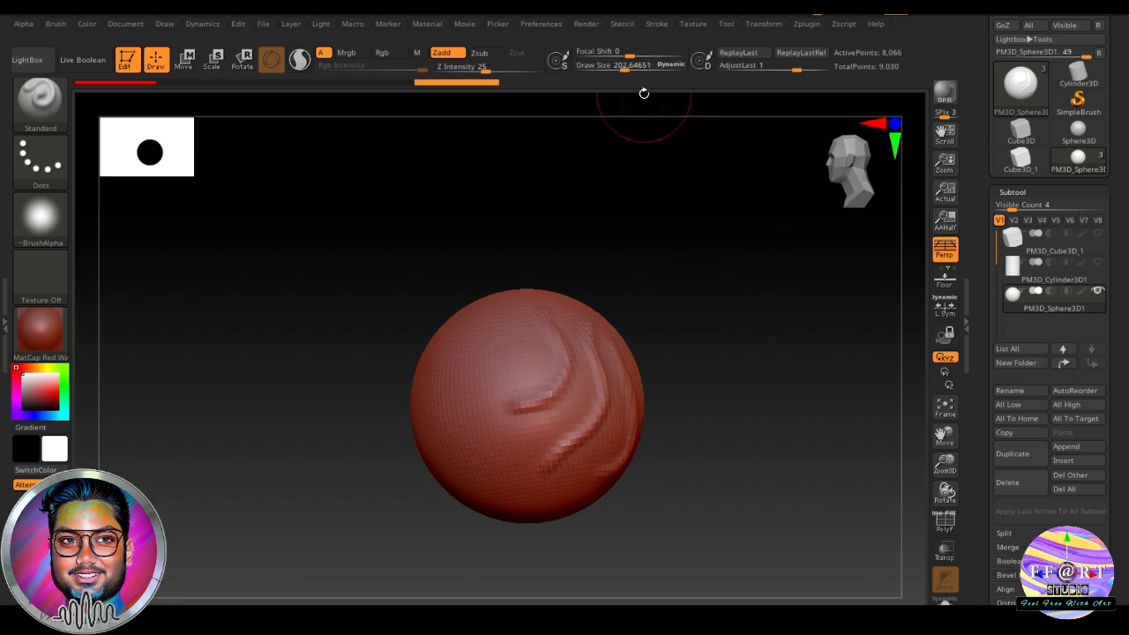
left_click_drag(600, 74, 627, 68)
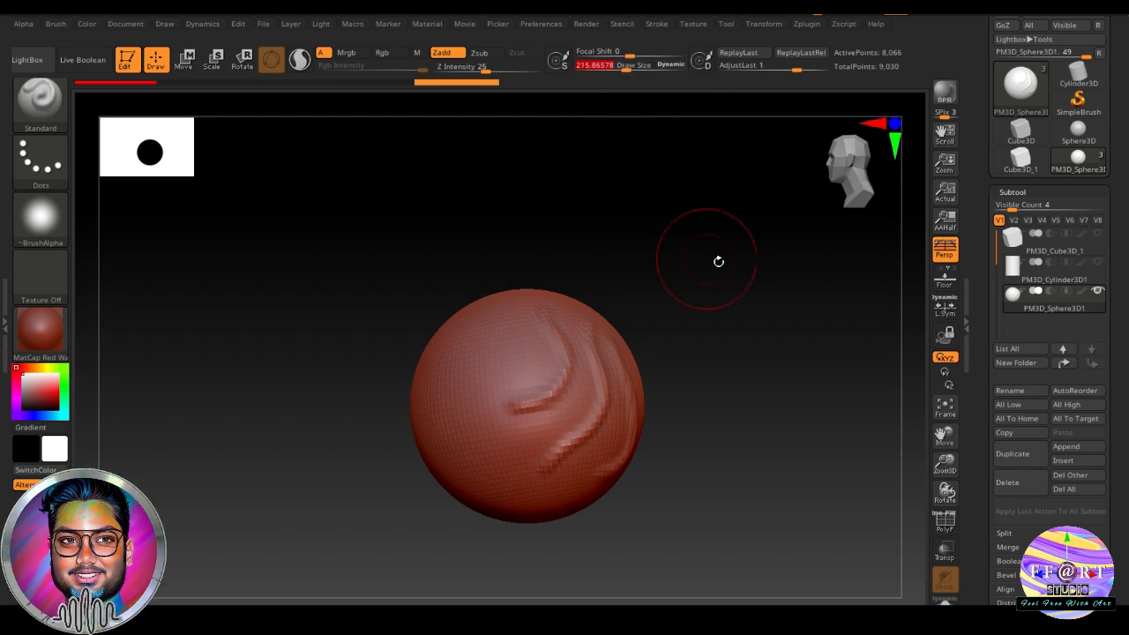
mouse_move(484, 314)
left_mouse_down()
mouse_move(481, 371)
mouse_move(507, 445)
mouse_move(614, 471)
left_mouse_up()
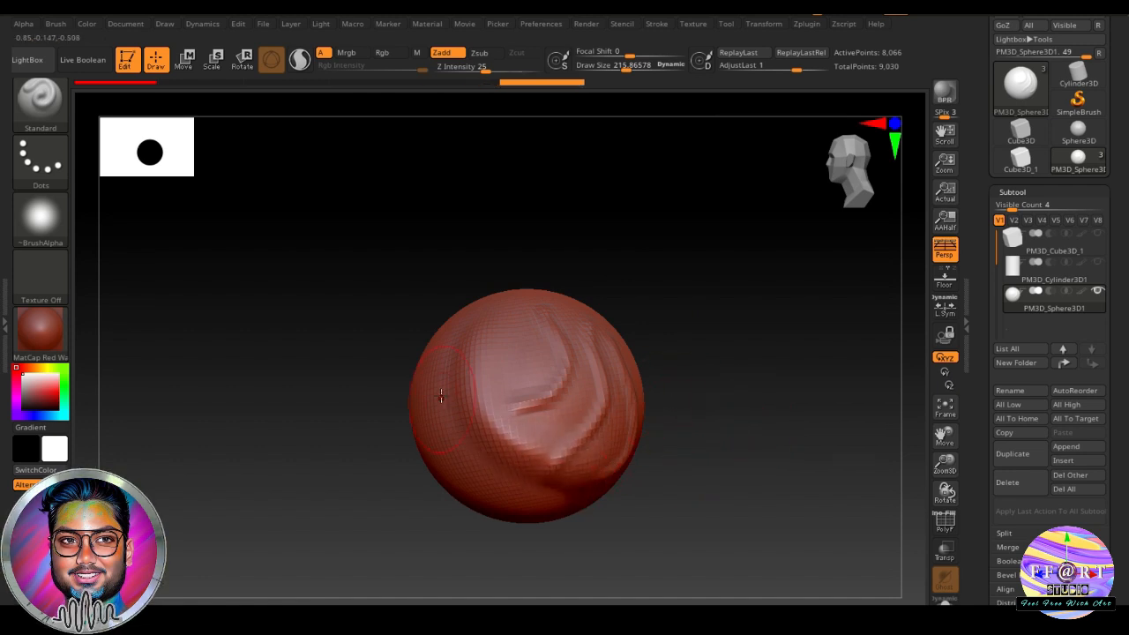
mouse_move(441, 395)
left_mouse_down()
mouse_move(440, 433)
mouse_move(556, 494)
left_mouse_up()
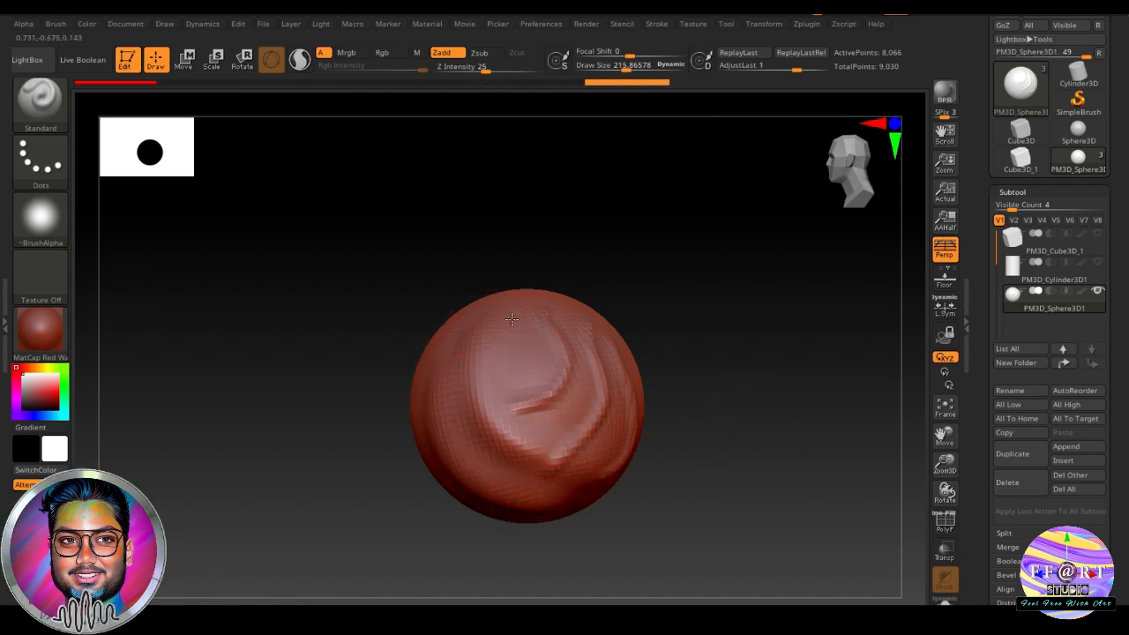
left_click_drag(512, 320, 594, 456)
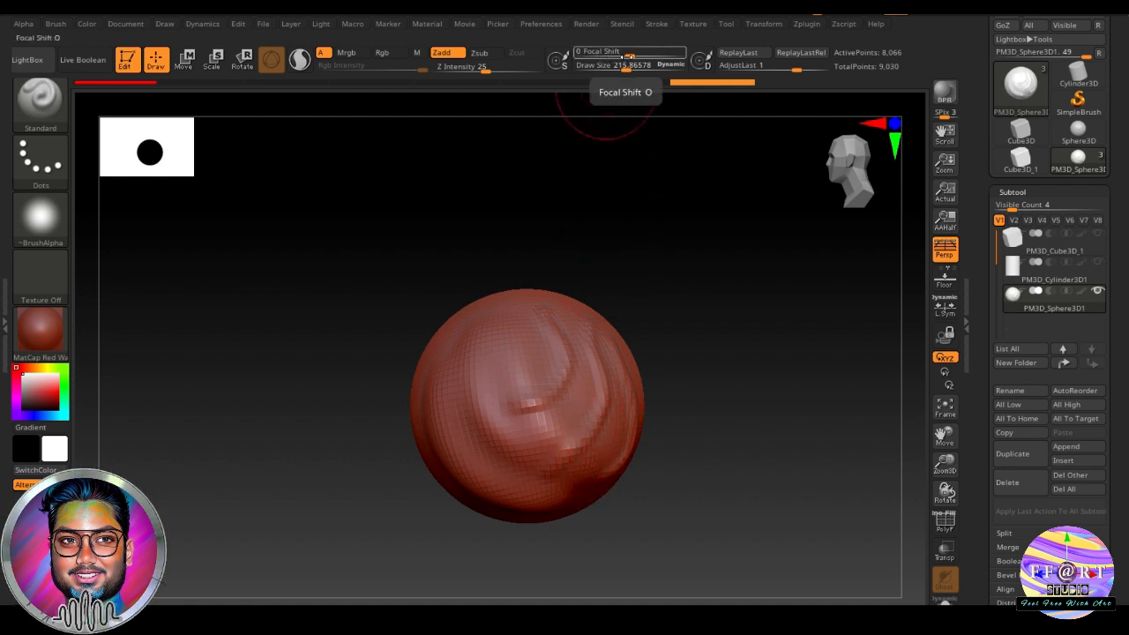
Compare brush falloff by sculpting strokes on the sphere with Focal Shift at -94 and at 0.
left_click_drag(628, 55, 588, 56)
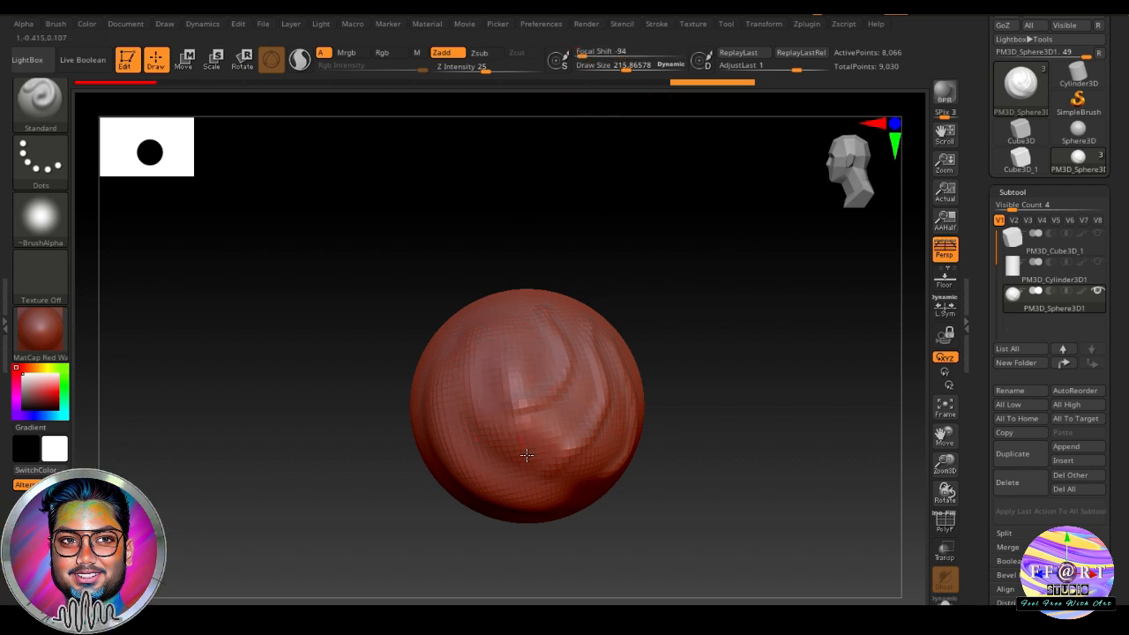
mouse_move(671, 424)
left_mouse_down()
mouse_move(726, 411)
mouse_move(627, 313)
mouse_move(649, 485)
left_mouse_up()
left_click_drag(755, 434, 842, 411)
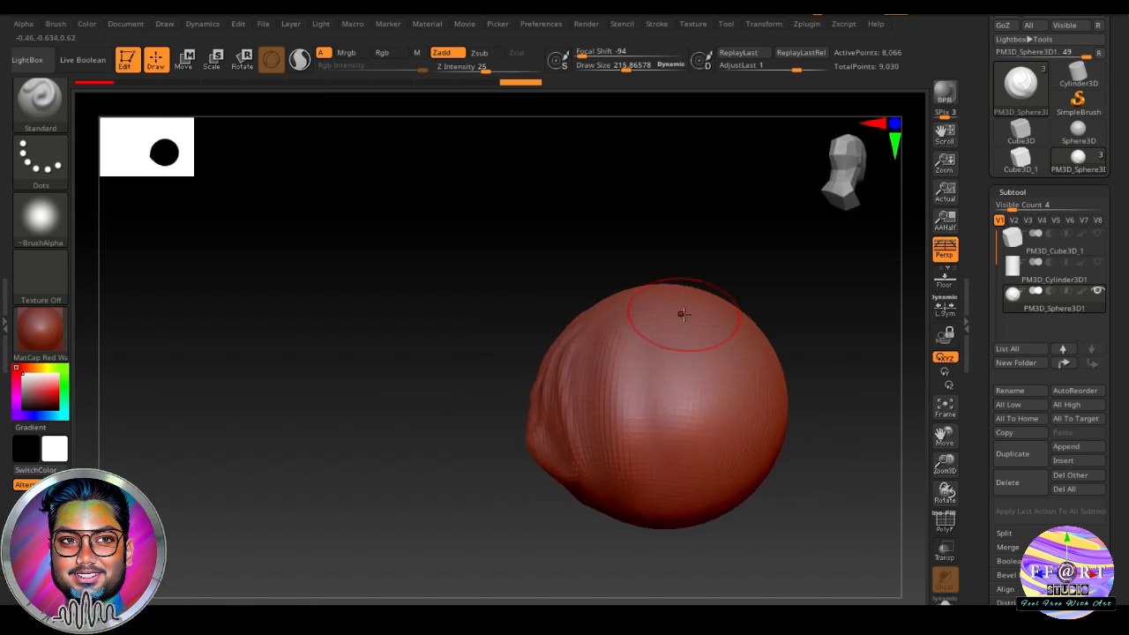
left_click_drag(681, 315, 707, 477)
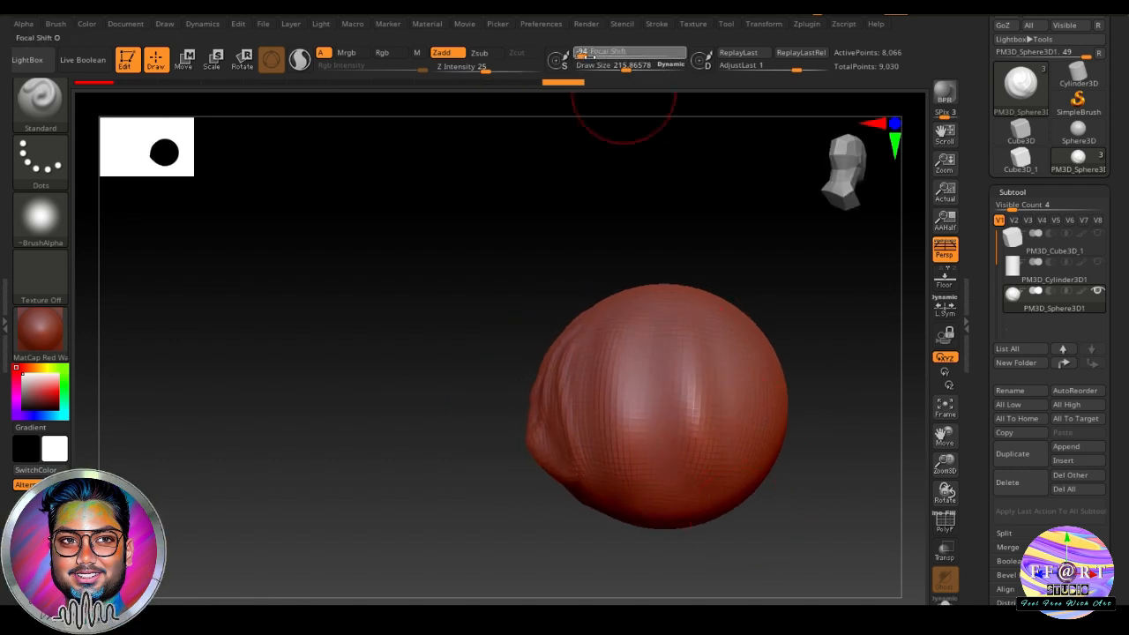
left_click_drag(583, 55, 629, 60)
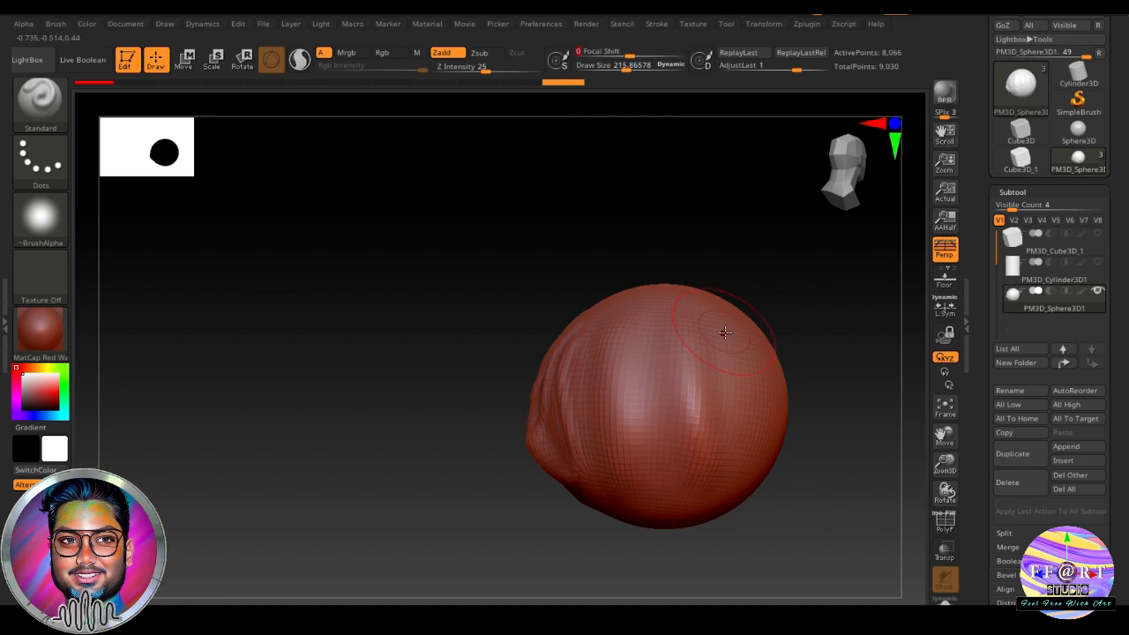
mouse_move(726, 332)
left_mouse_down()
mouse_move(748, 460)
mouse_move(820, 492)
mouse_move(824, 519)
mouse_move(839, 482)
mouse_move(810, 442)
left_mouse_up()
Reduce Draw Size to about 73, raise Z Intensity to 100 and sculpt a strong ridge down the sphere.
left_click(606, 69)
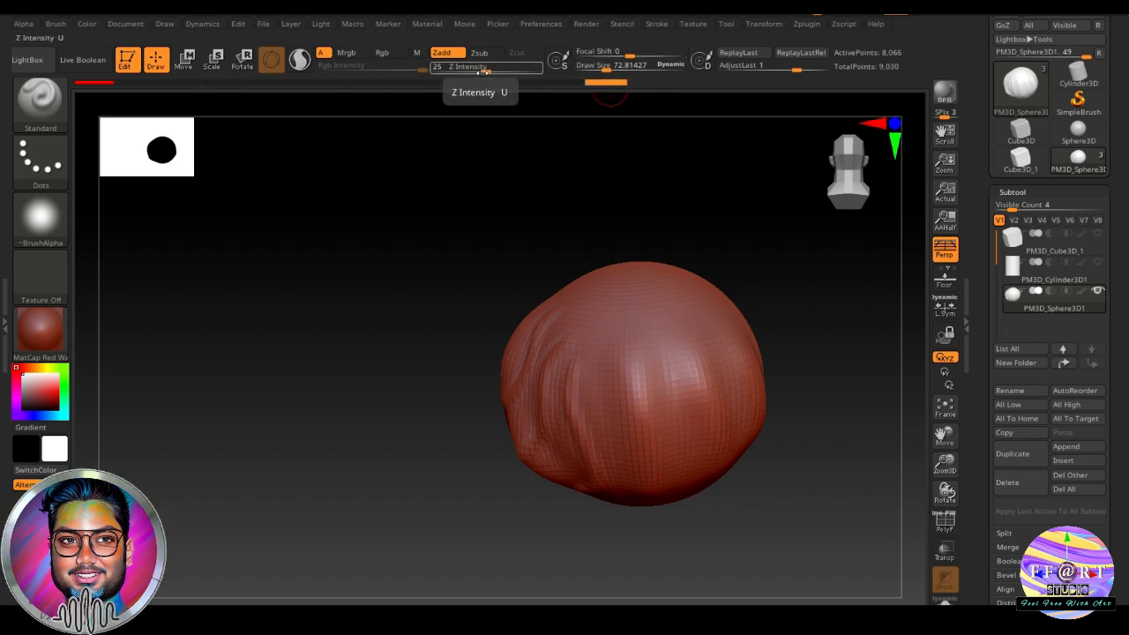
mouse_move(785, 273)
left_mouse_down()
mouse_move(785, 338)
mouse_move(812, 279)
mouse_move(671, 232)
left_mouse_up()
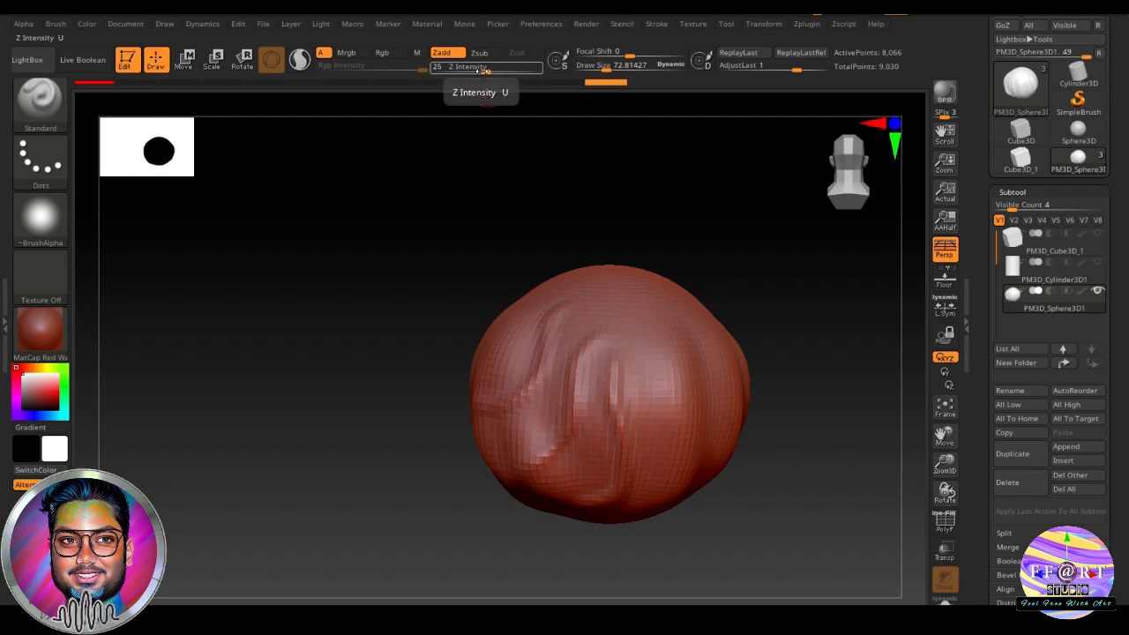
left_click_drag(484, 74, 542, 70)
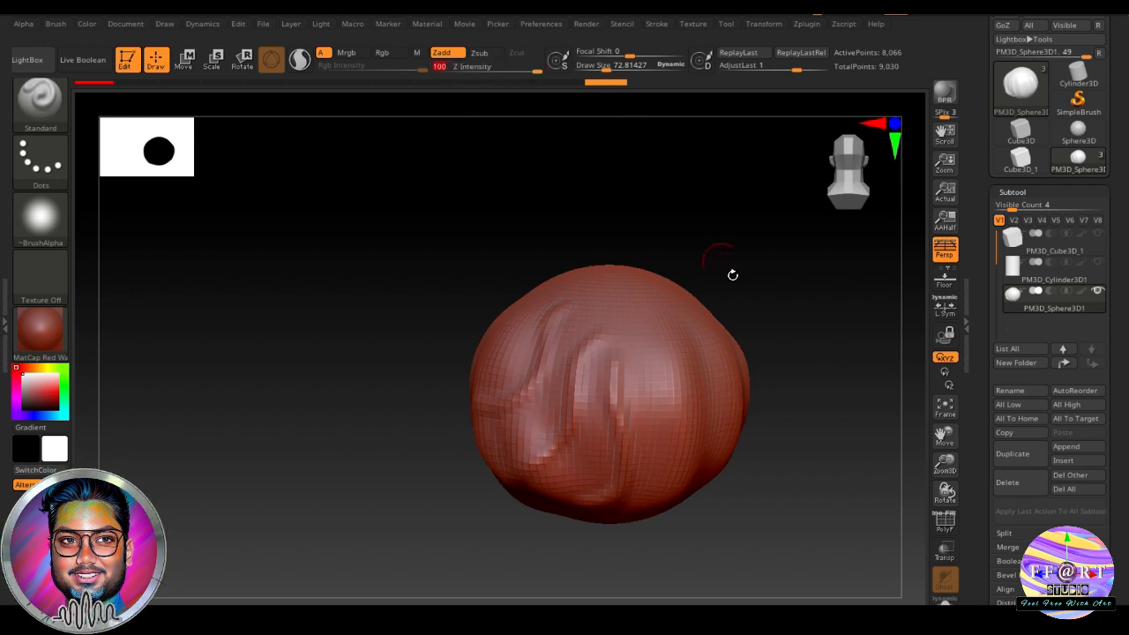
left_click_drag(716, 289, 699, 300)
mouse_move(601, 266)
left_mouse_down()
mouse_move(666, 338)
mouse_move(680, 397)
left_mouse_up()
mouse_move(806, 424)
left_mouse_down()
mouse_move(756, 458)
mouse_move(779, 456)
mouse_move(660, 470)
mouse_move(672, 475)
mouse_move(494, 527)
mouse_move(516, 525)
left_mouse_up()
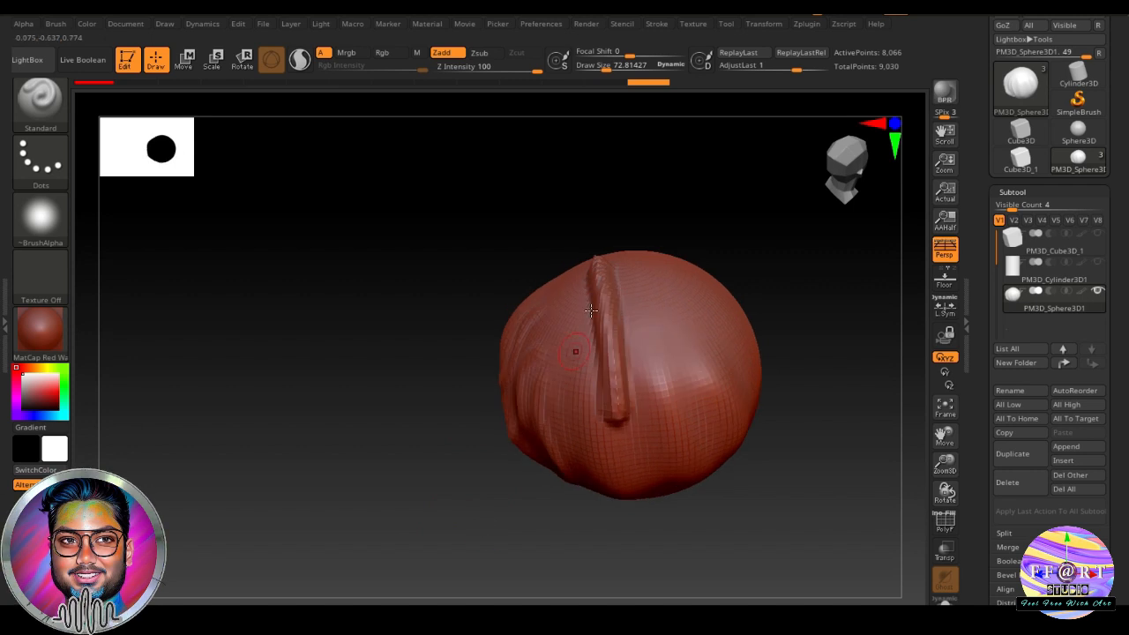
Set Focal Shift to -100 and sculpt a hard-edged ridge beside the previous one.
left_click_drag(622, 55, 569, 54)
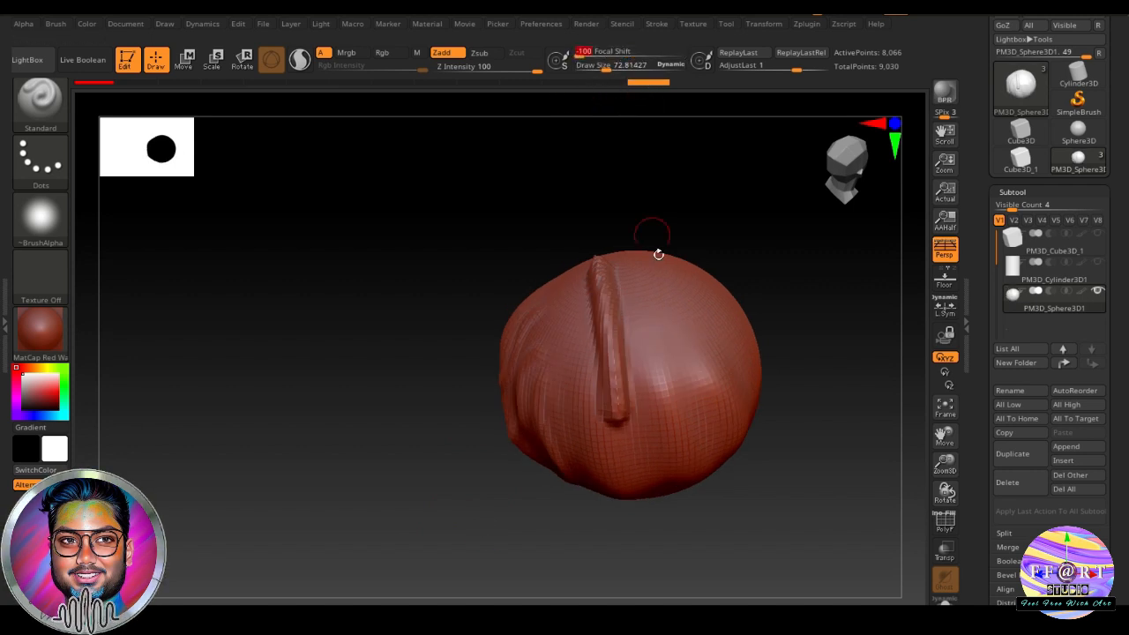
left_click_drag(662, 267, 695, 423)
mouse_move(832, 466)
left_mouse_down()
mouse_move(797, 438)
mouse_move(888, 429)
mouse_move(861, 432)
left_mouse_up()
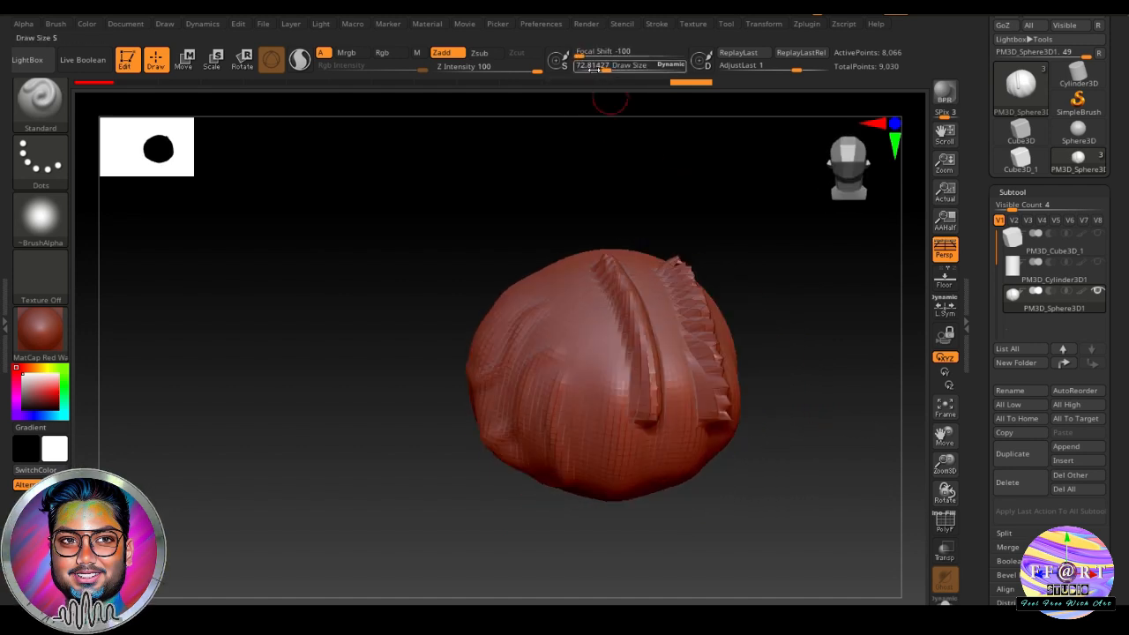
Sculpt another ridge on the sphere with Focal Shift at 0, and set Z Intensity back to 25.
left_click_drag(585, 55, 627, 55)
left_click_drag(830, 344, 766, 337)
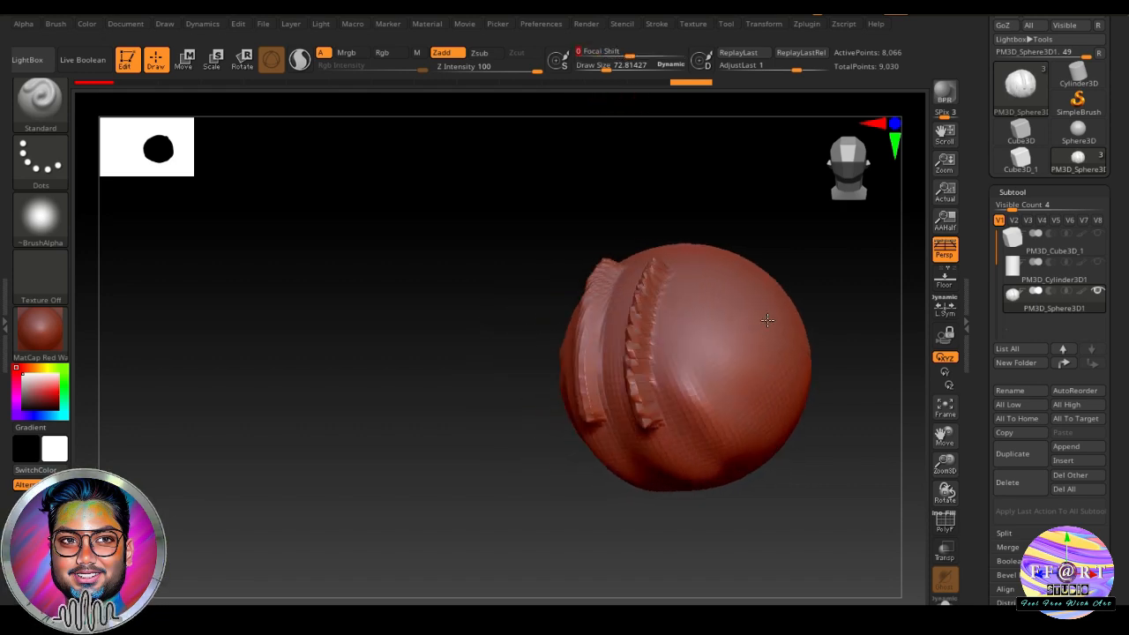
left_click_drag(729, 268, 715, 420)
mouse_move(863, 472)
left_mouse_down()
mouse_move(810, 471)
mouse_move(777, 432)
left_mouse_up()
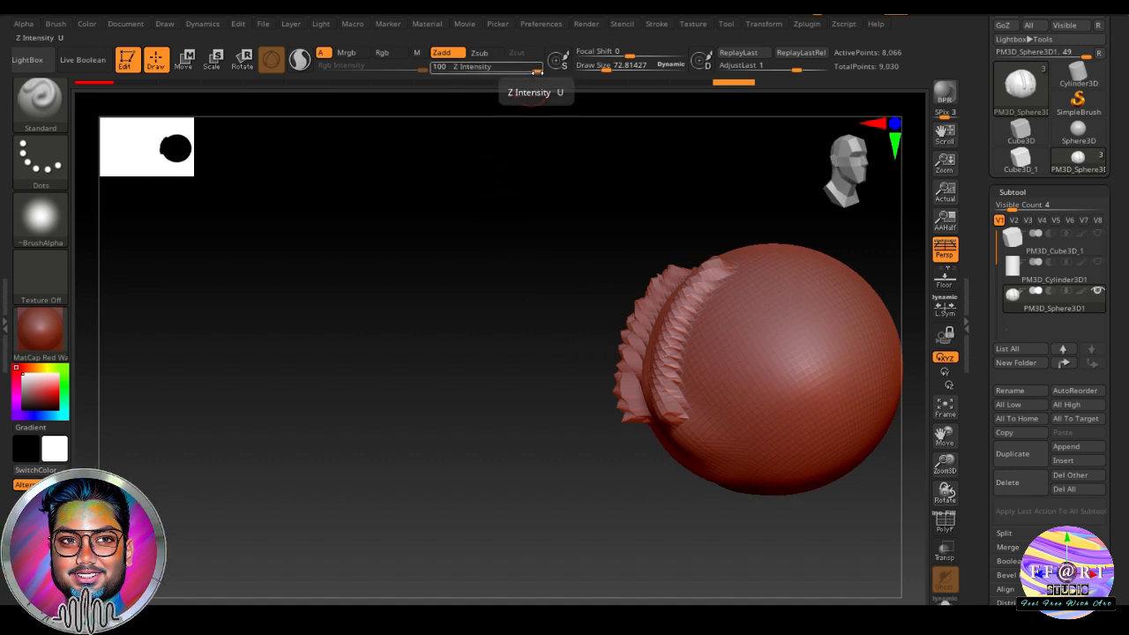
left_click_drag(536, 72, 485, 78)
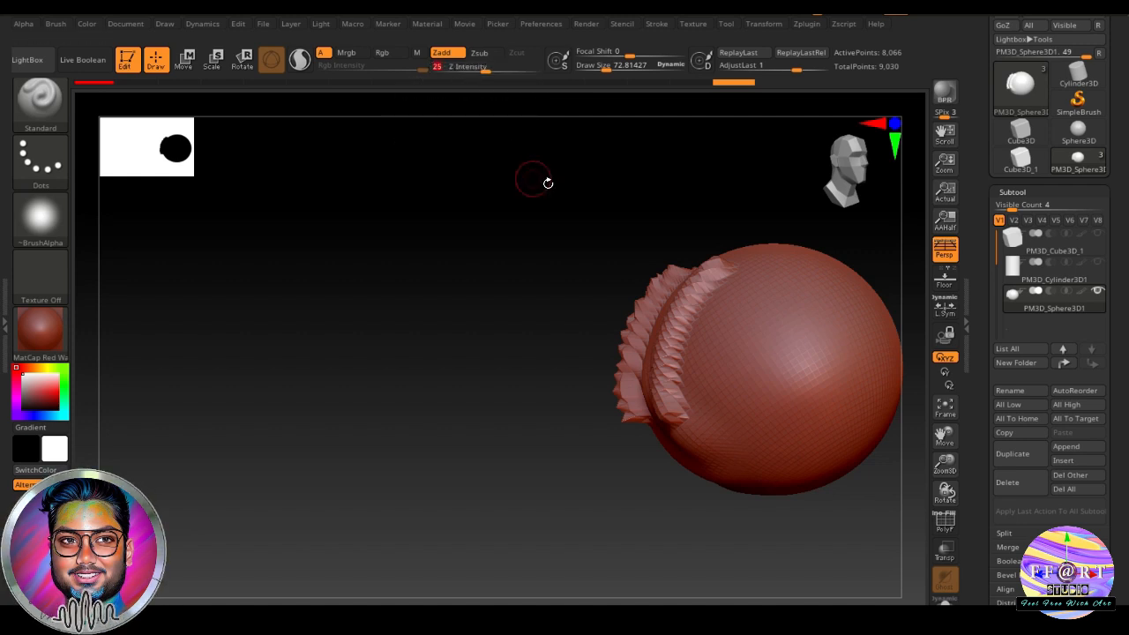
Sculpt a soft ridge down the middle of the sphere with Focal Shift 0 and Z Intensity 25.
mouse_move(767, 277)
left_mouse_down()
mouse_move(757, 376)
mouse_move(797, 461)
left_mouse_up()
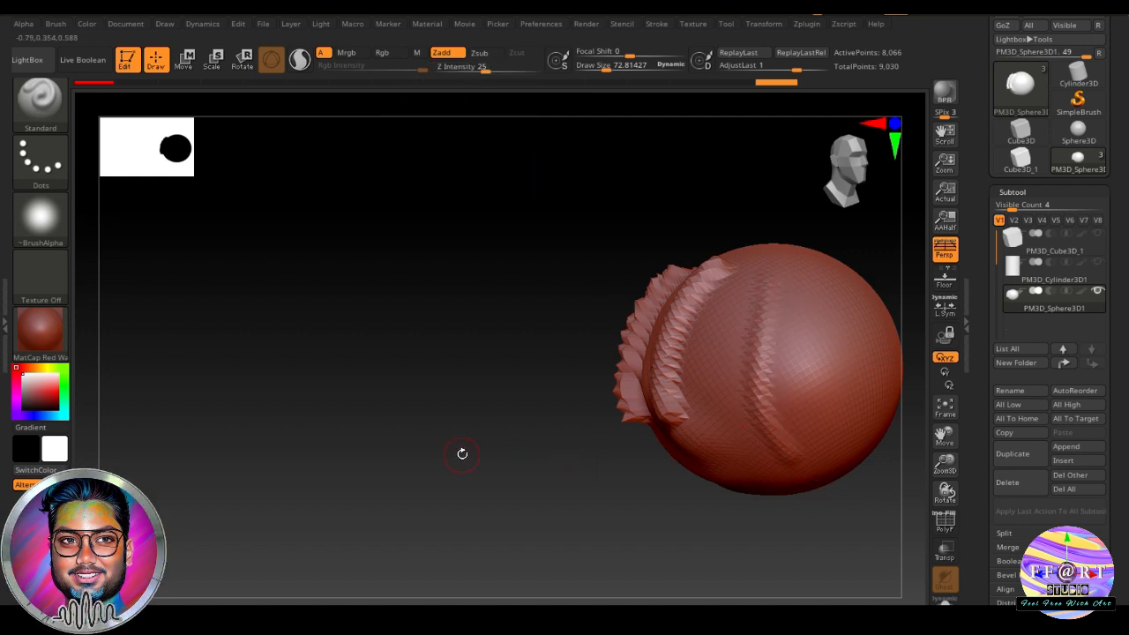
mouse_move(463, 453)
left_mouse_down()
mouse_move(750, 479)
mouse_move(695, 540)
mouse_move(713, 540)
mouse_move(703, 531)
left_mouse_up()
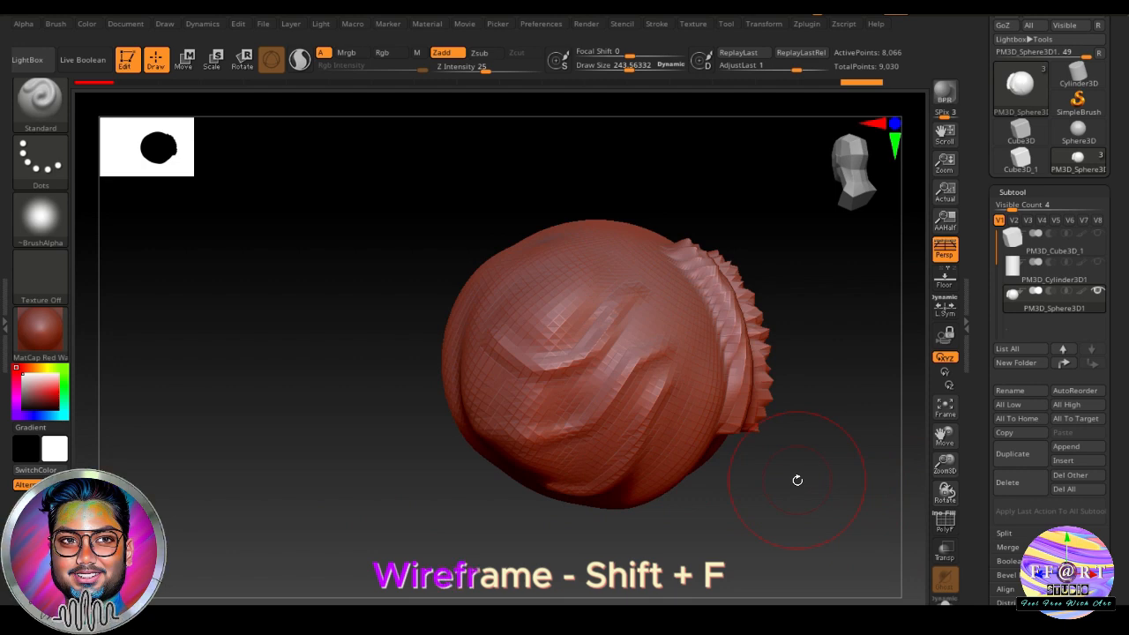
Display the wireframe on the sculpted sphere and inspect its mesh density up close.
key("shift+f")
left_click_drag(781, 514, 686, 510)
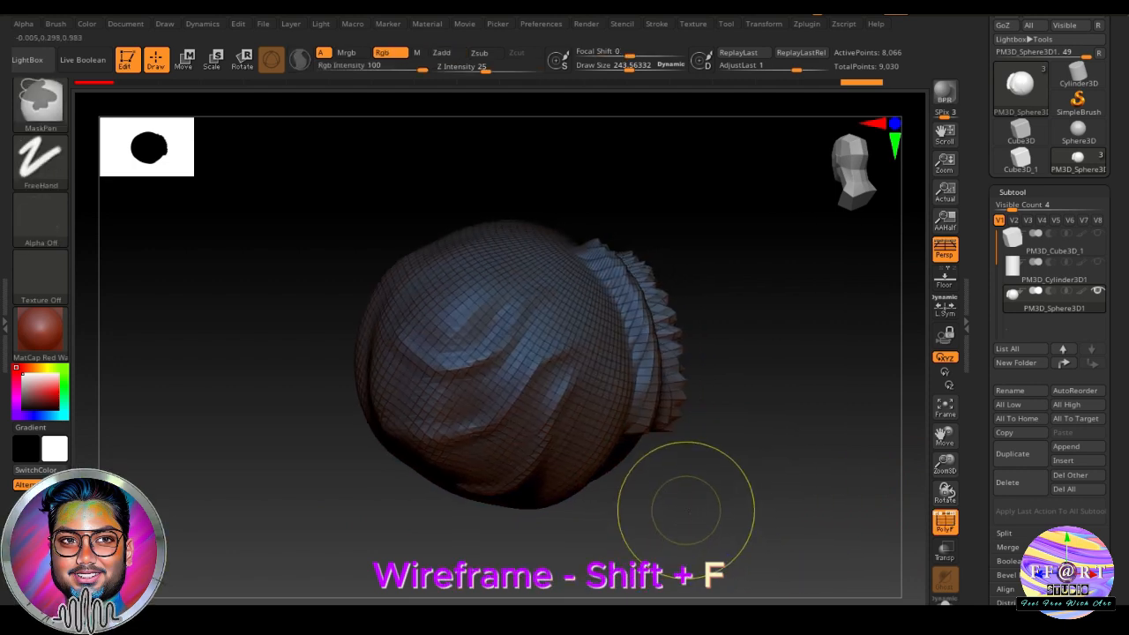
mouse_move(687, 510)
right_mouse_down("ctrl")
mouse_move(817, 586)
mouse_move(777, 531)
right_mouse_up("ctrl")
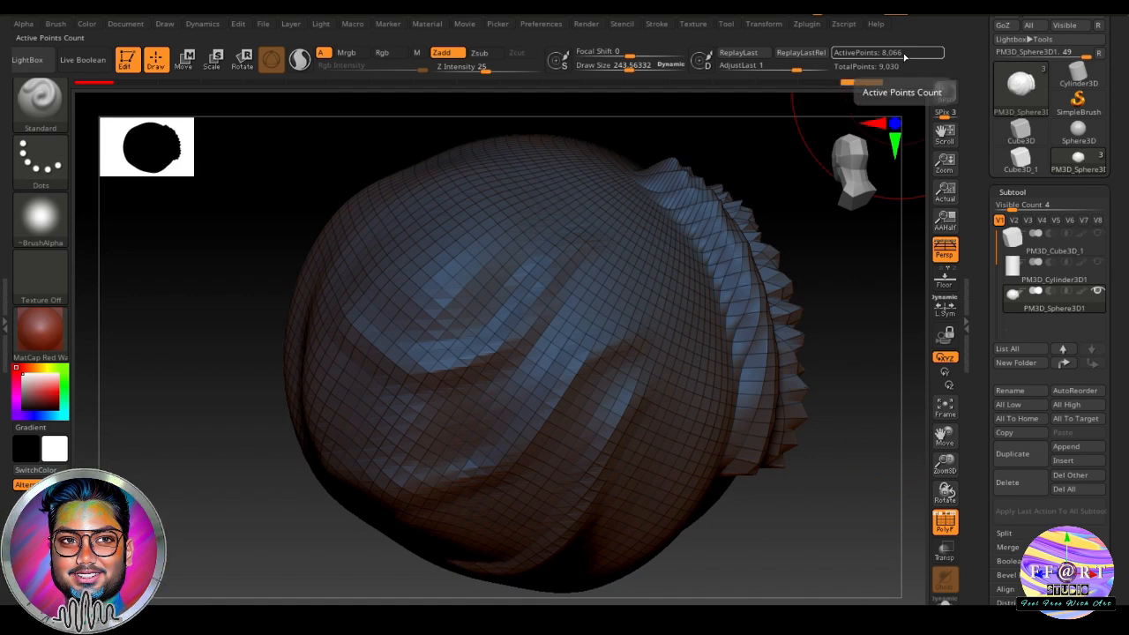
Collapse the Subtool section, and collapse and reopen the whole Tool palette.
scroll(1119, 527, "down", 5)
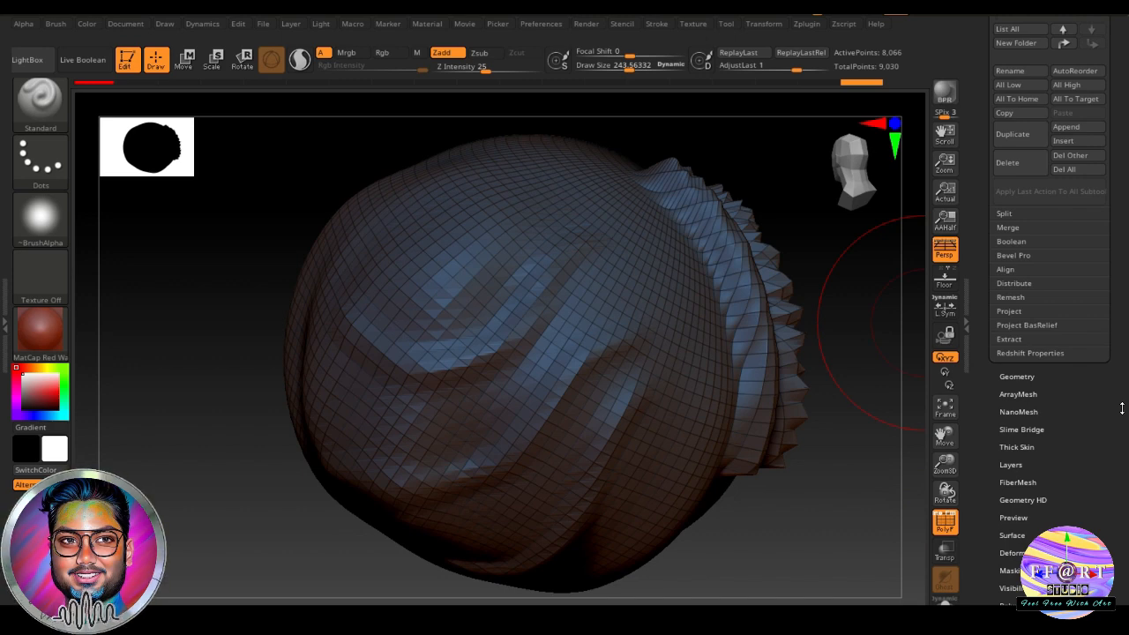
left_click_drag(1025, 379, 1024, 412)
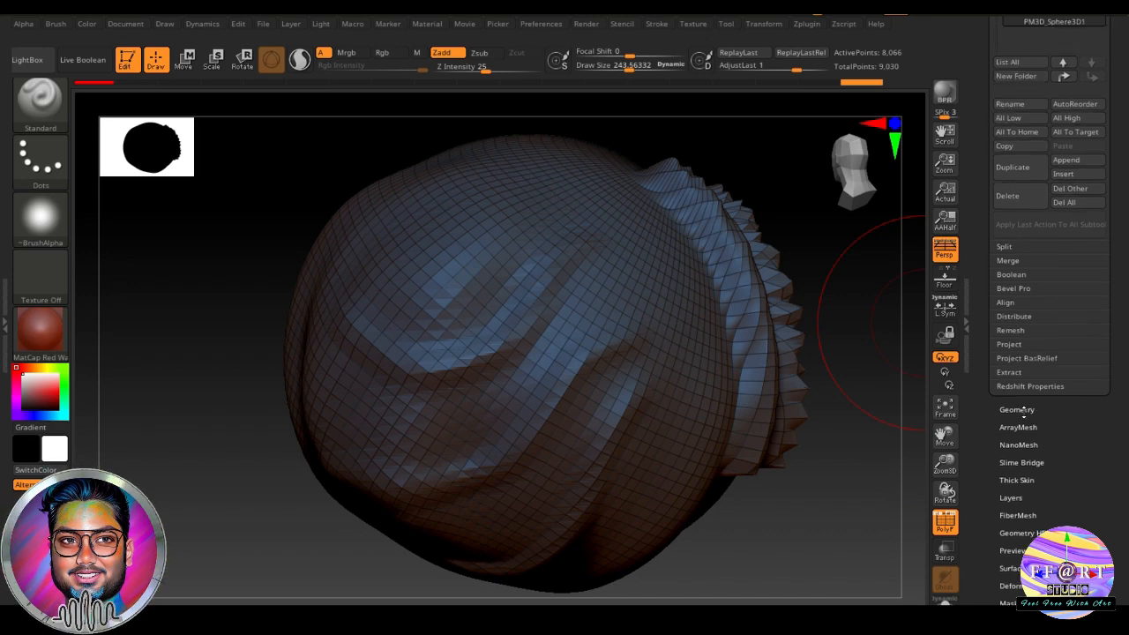
scroll(1023, 409, "up", 4)
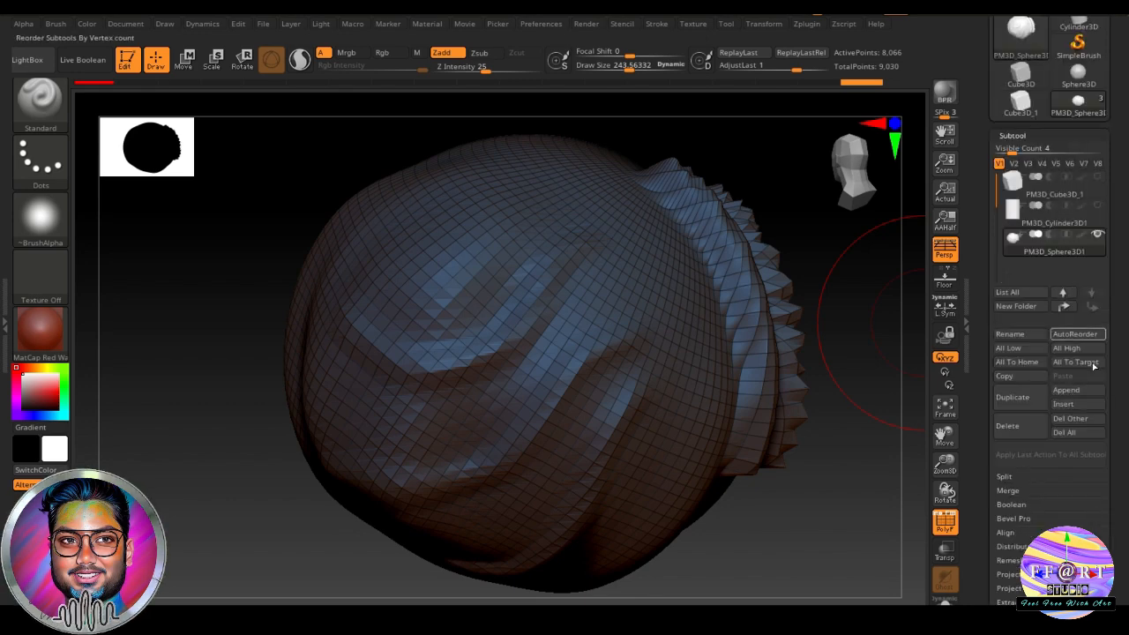
left_click(1012, 135)
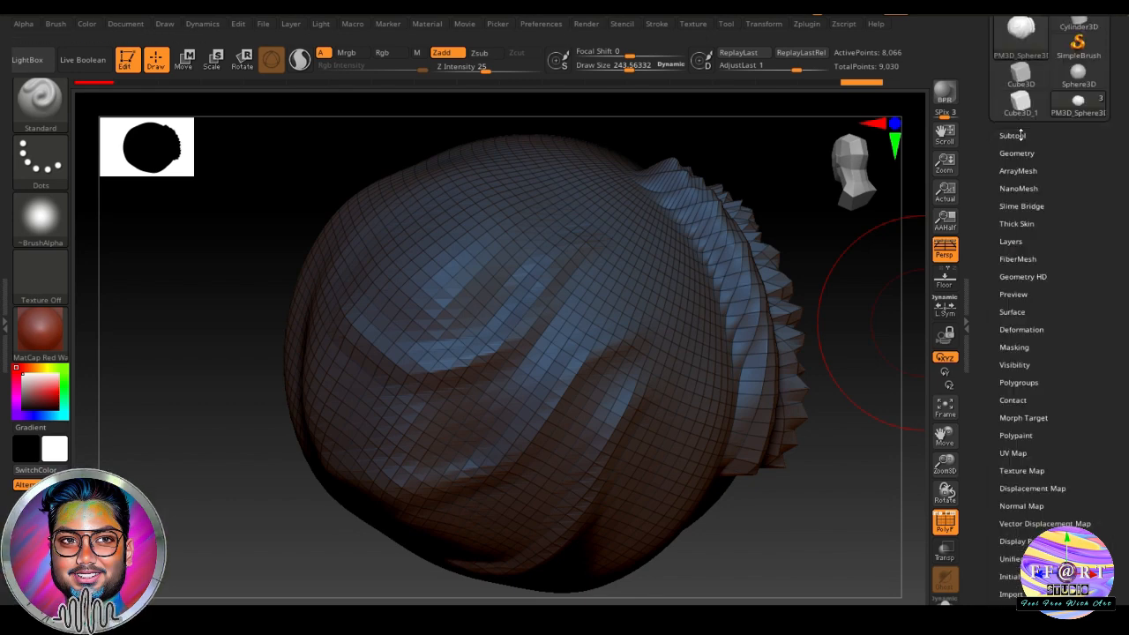
scroll(1012, 135, "up", 3)
left_click(1003, 22)
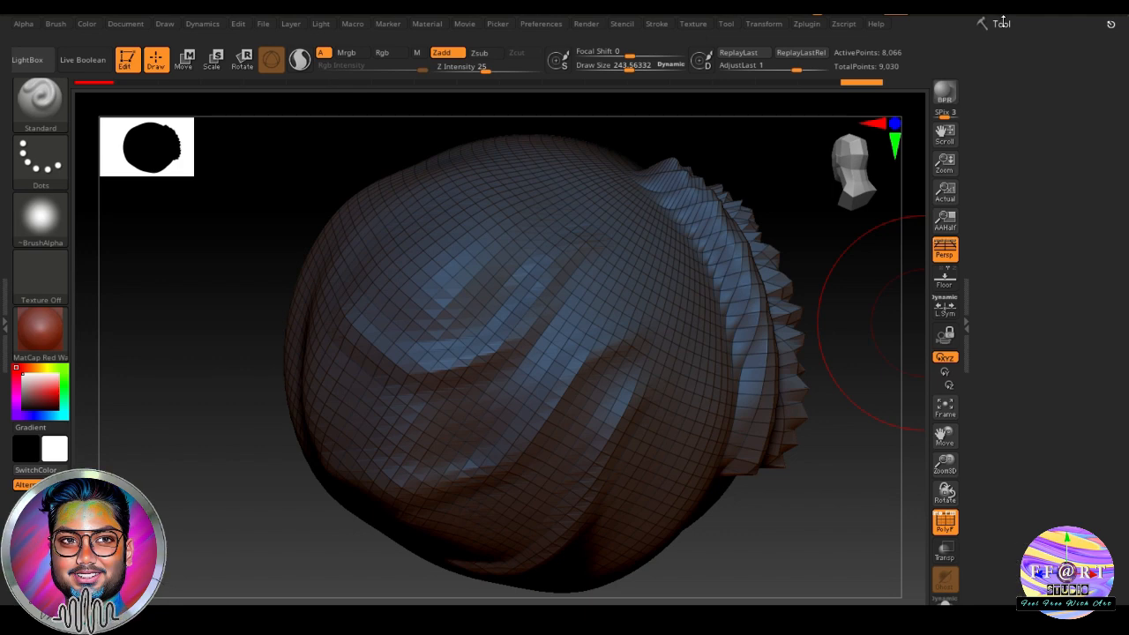
left_click(1003, 22)
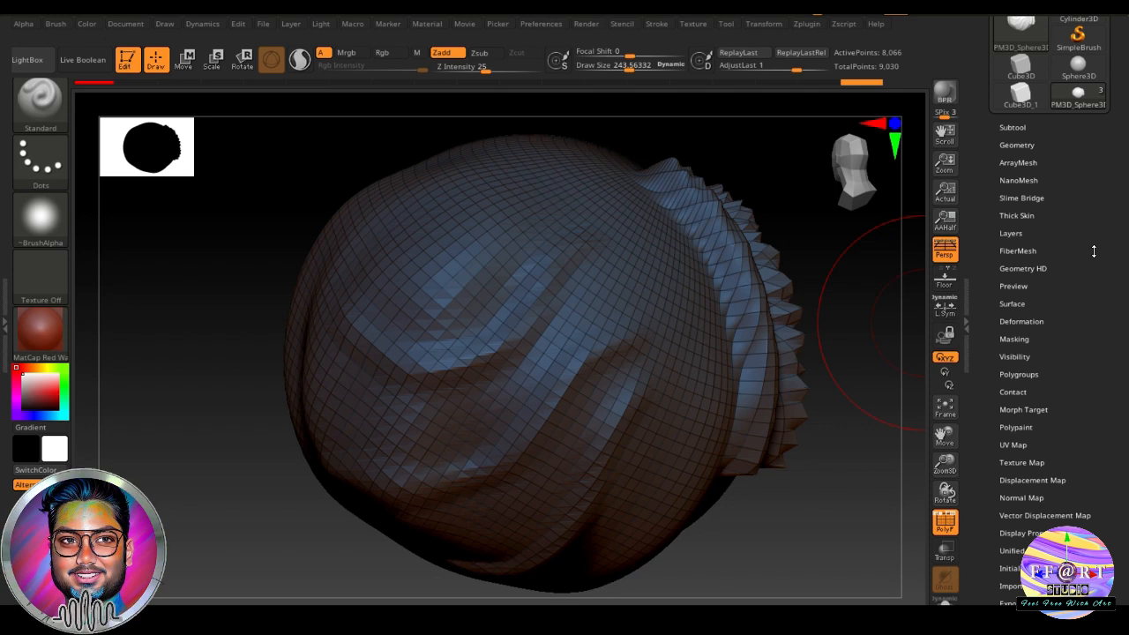
Expand the Subtool section, and expand the Geometry section in its place.
left_click(1016, 128)
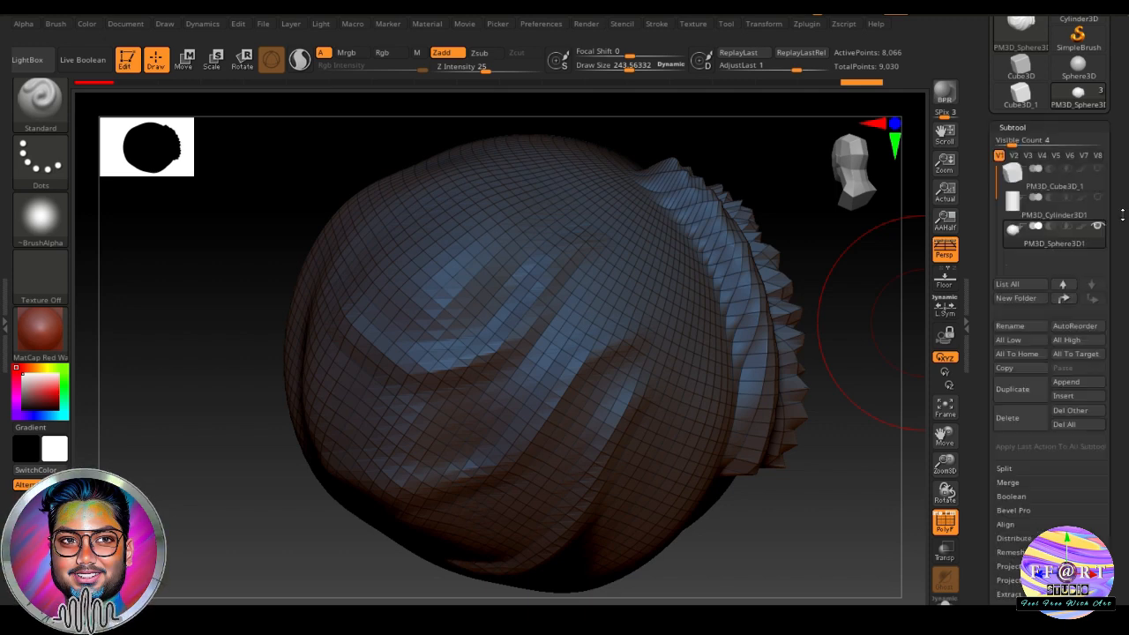
left_click_drag(1123, 215, 1119, 105)
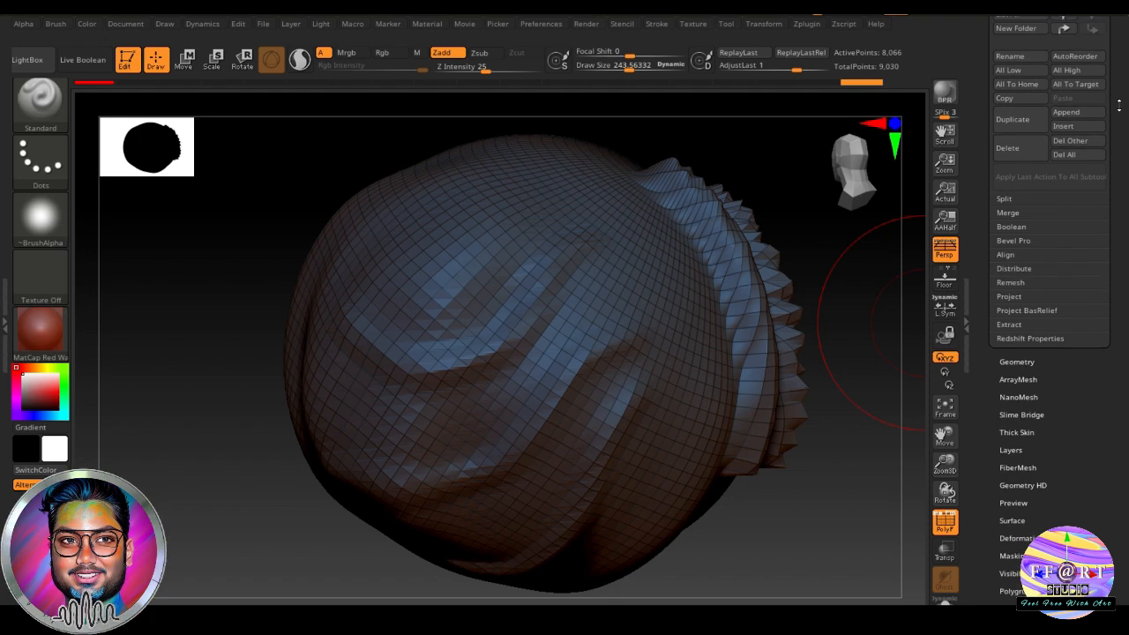
left_click(1021, 362)
scroll(1113, 483, "up", 2)
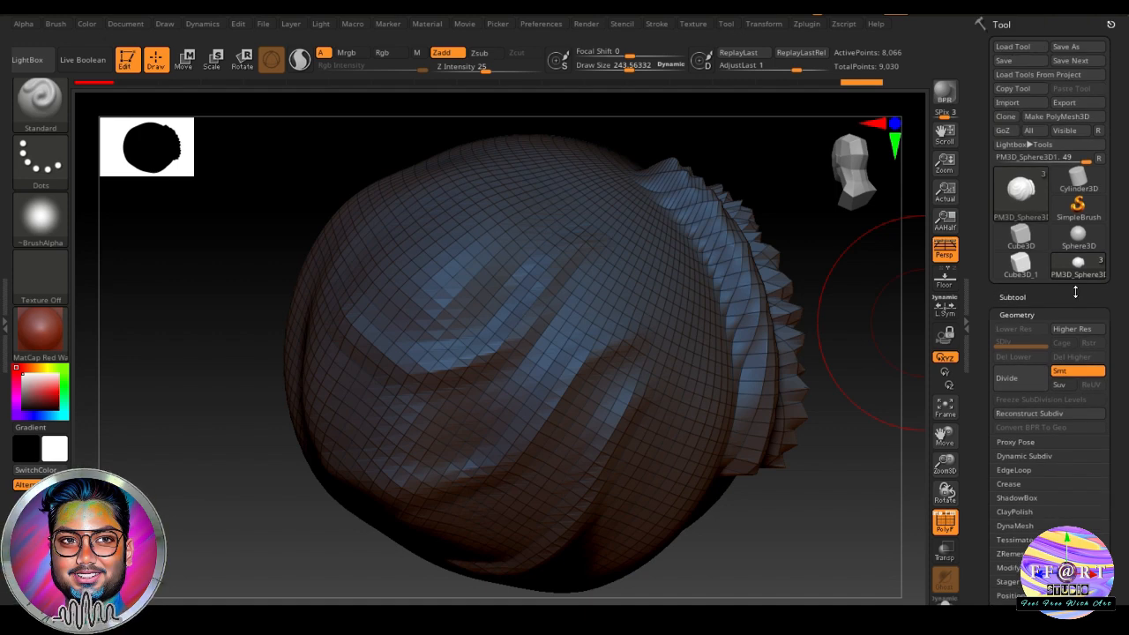
left_click_drag(1072, 302, 1076, 216)
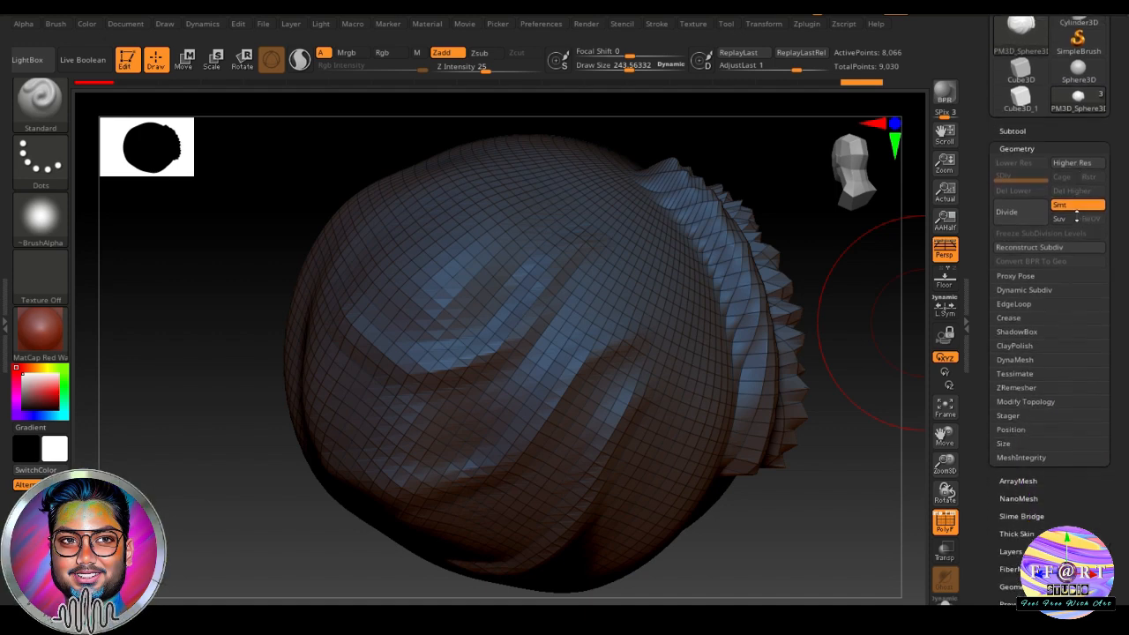
Expand the Subtool section and keep it open while expanding the Geometry section as well.
left_click(1014, 131)
left_click_drag(1120, 522, 1113, 403)
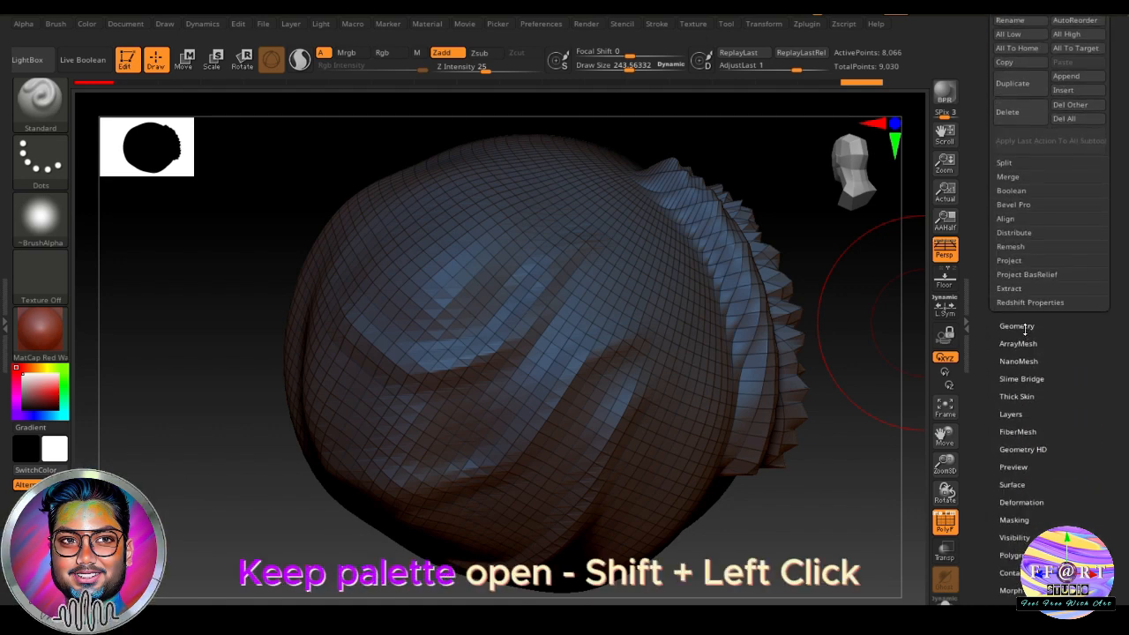
key("shift")
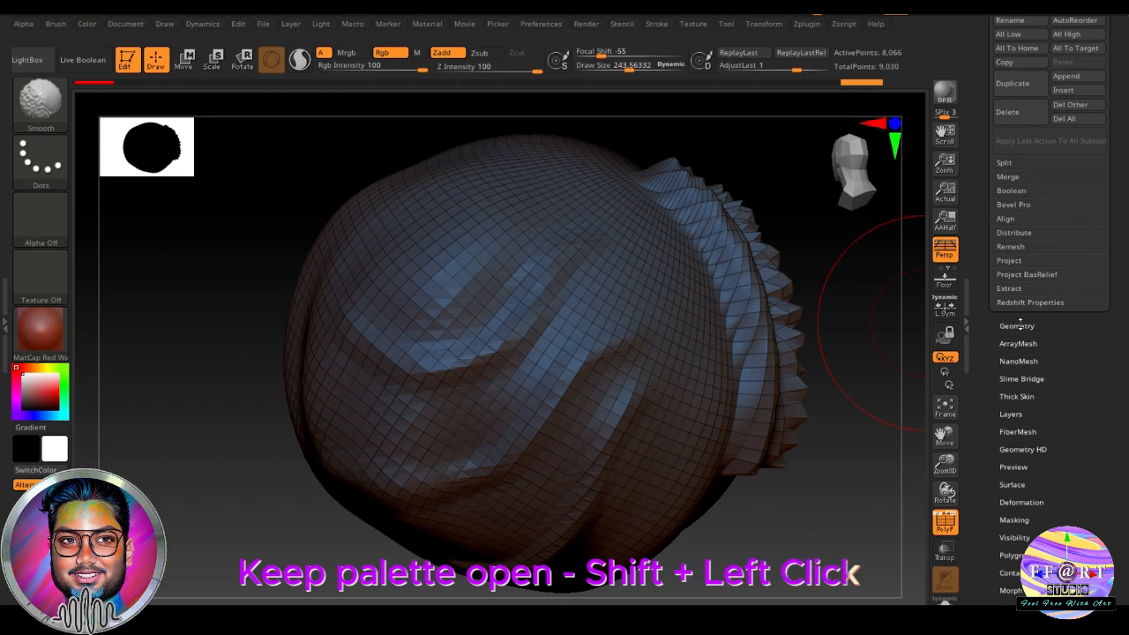
left_click(1017, 326, "shift")
left_click_drag(1115, 338, 1116, 236)
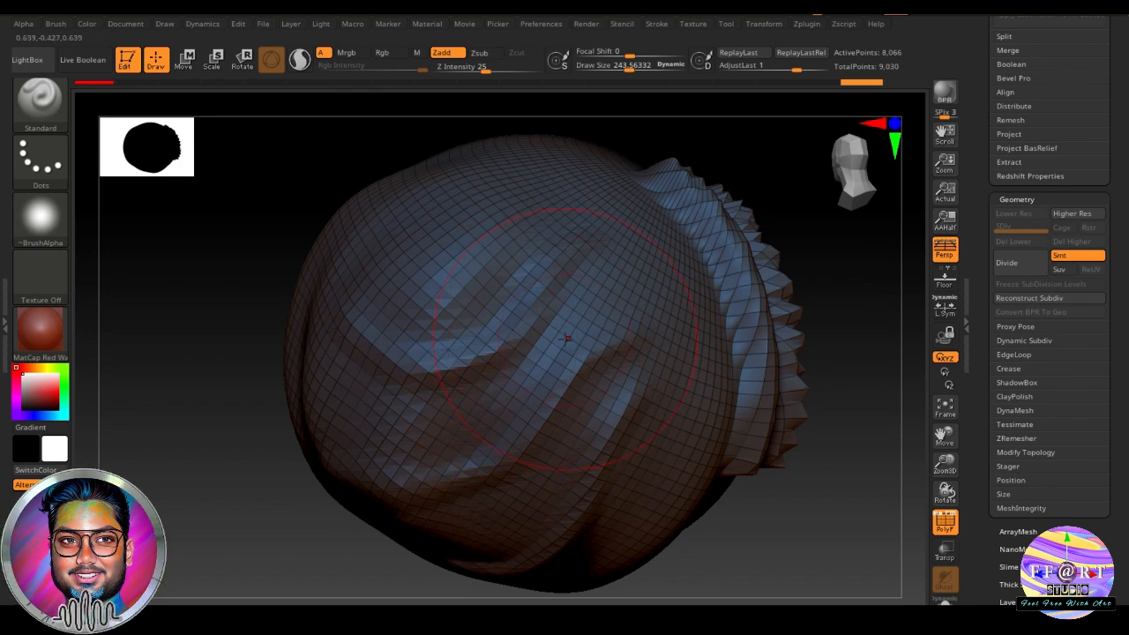
Divide the sphere's mesh once with Smt enabled and hide the wireframe.
left_click(1008, 265)
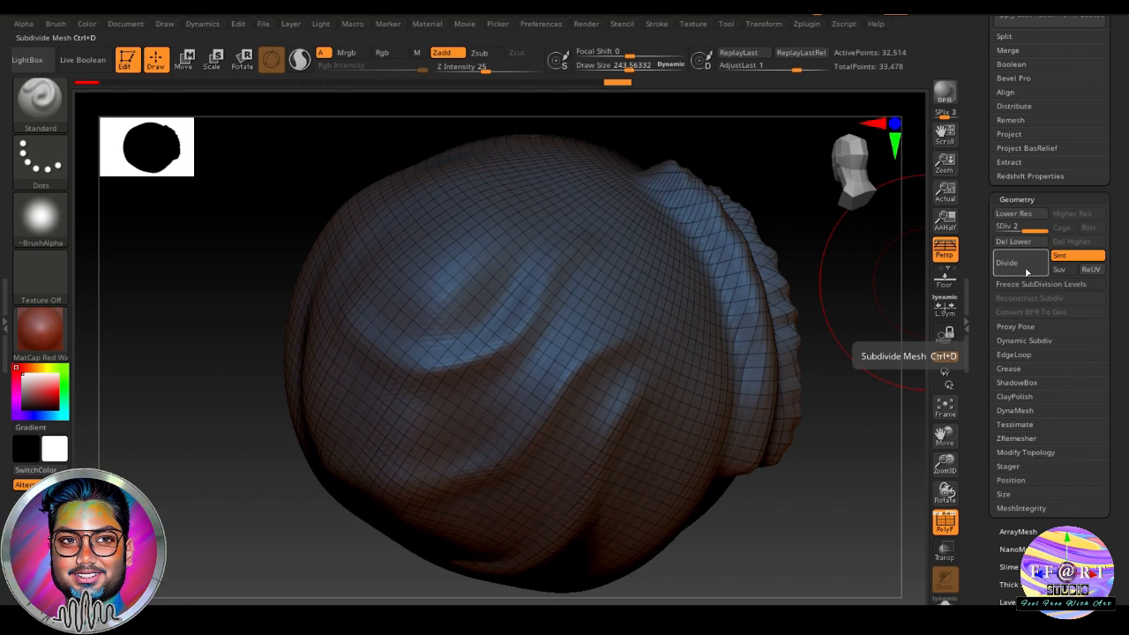
key("shift+f")
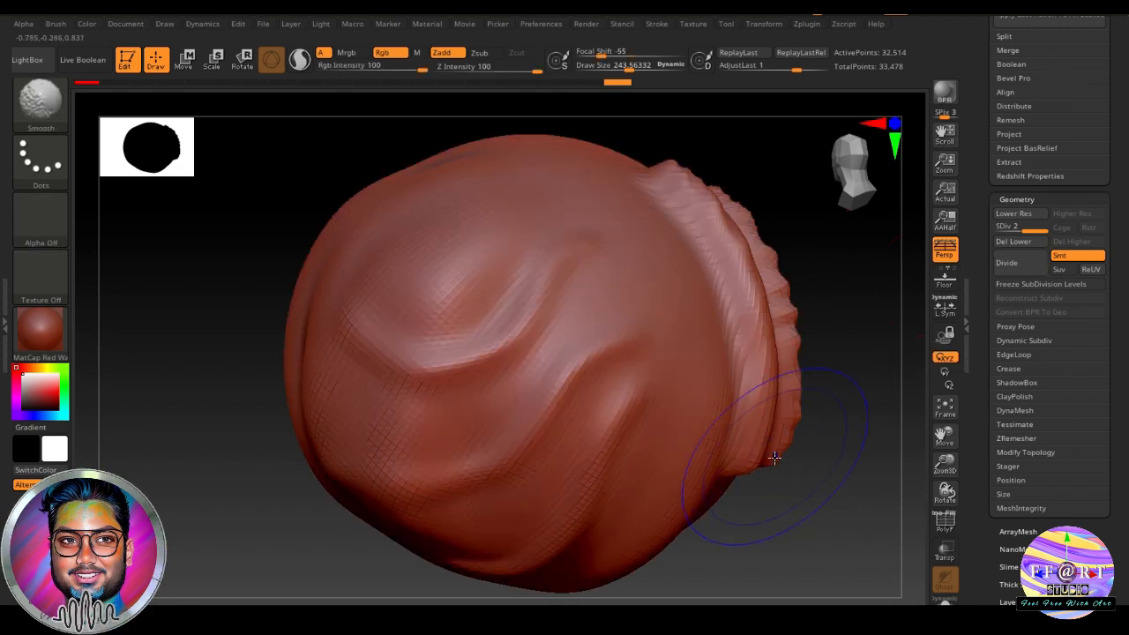
left_click_drag(789, 520, 829, 410)
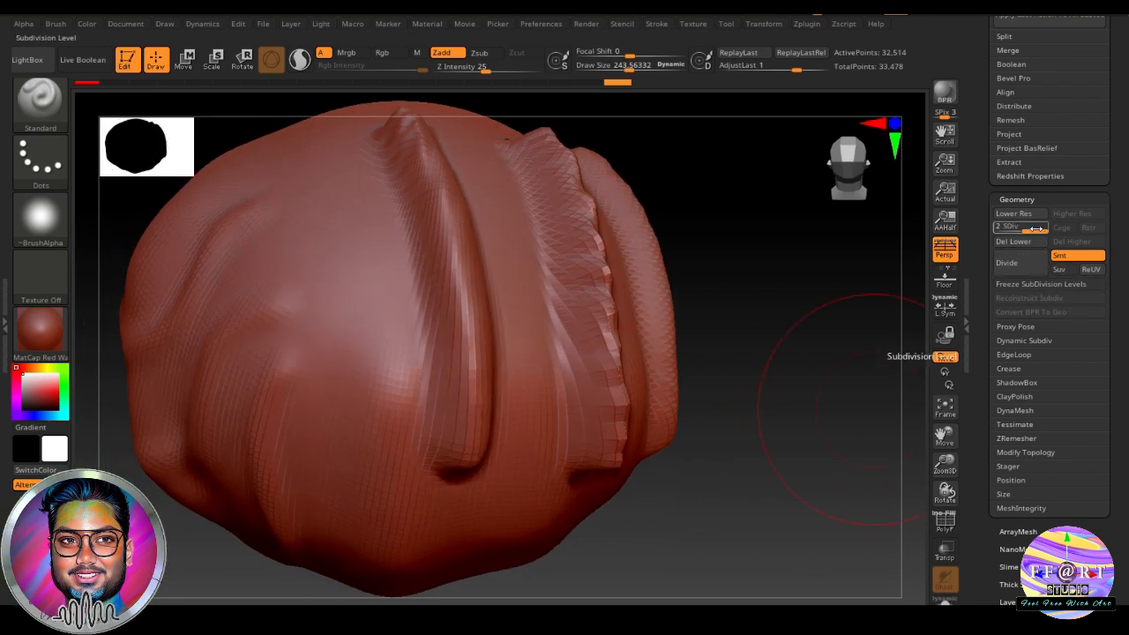
Compare the sphere's detail by switching between subdivision levels 1 and 2, finishing on level 2.
left_click_drag(1034, 230, 992, 231)
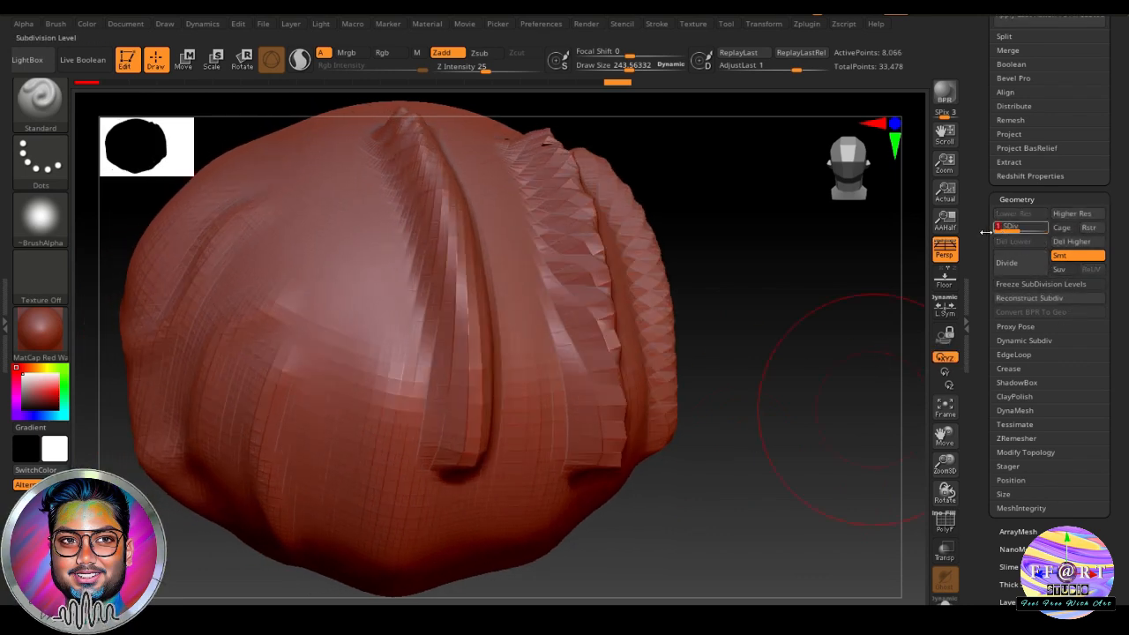
left_click(1072, 214)
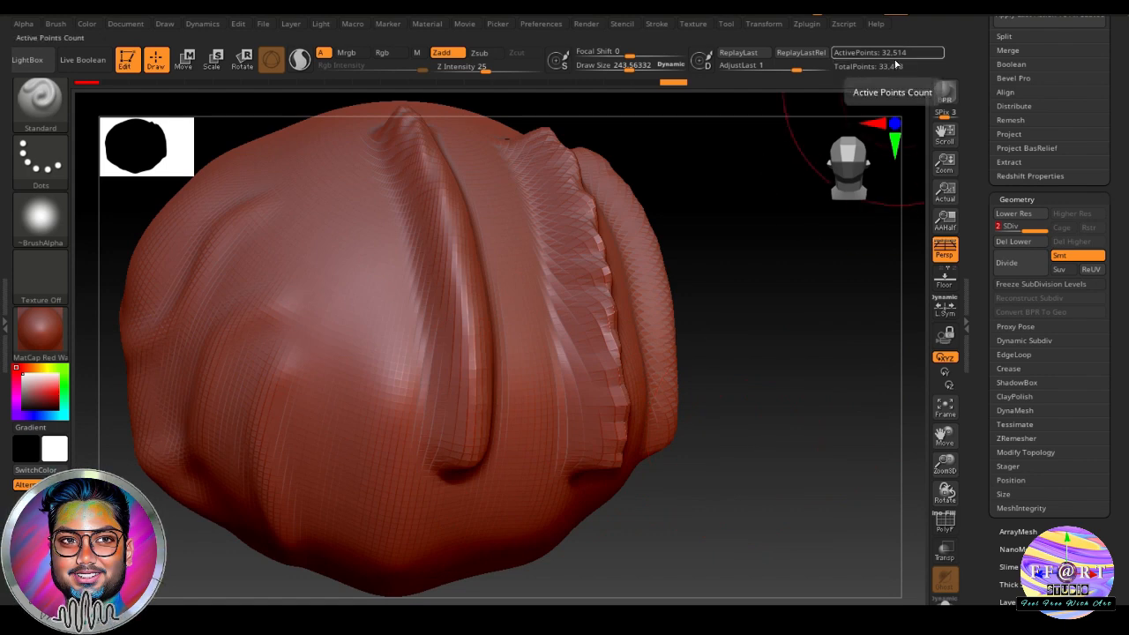
left_click(1008, 229)
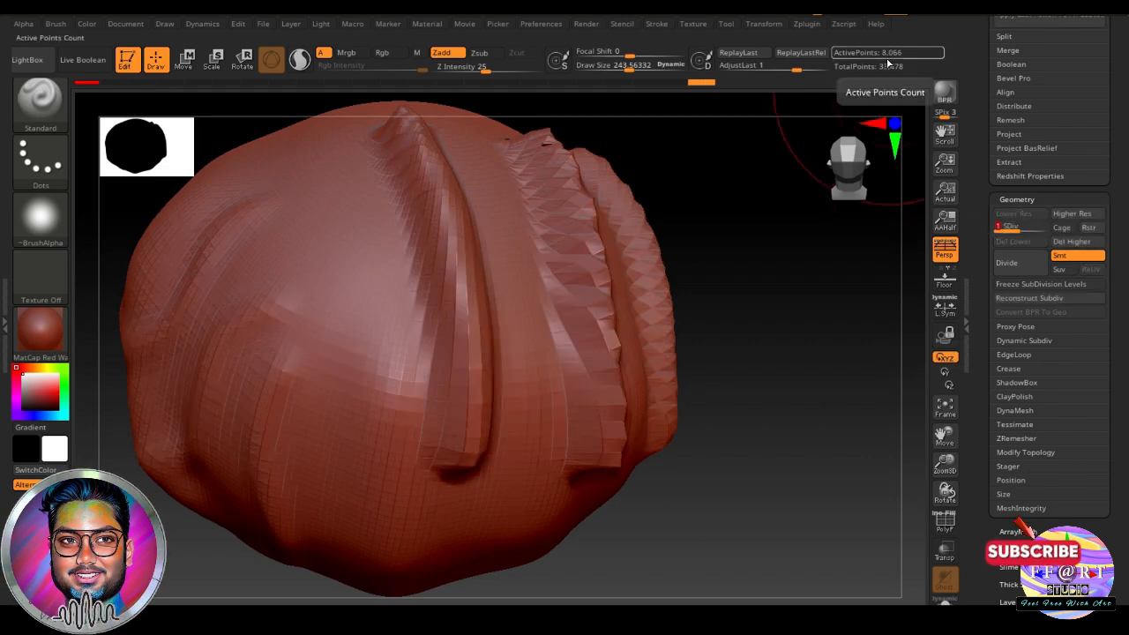
left_click(1033, 228)
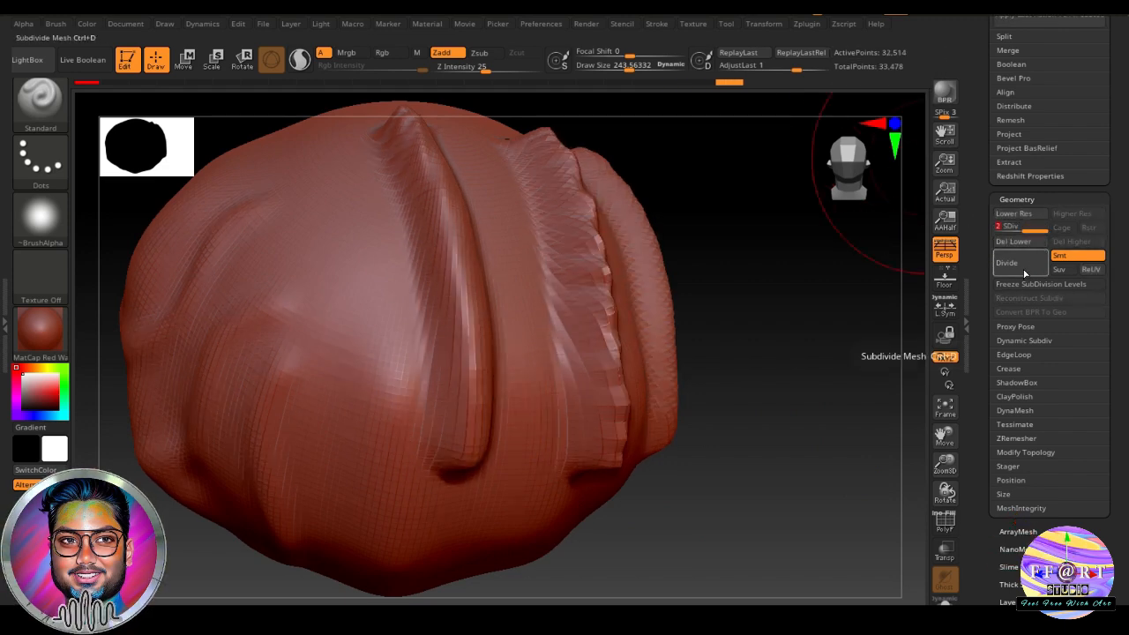
Divide the sphere again to subdivision level 3 and inspect the smoother surface.
left_click(1023, 270)
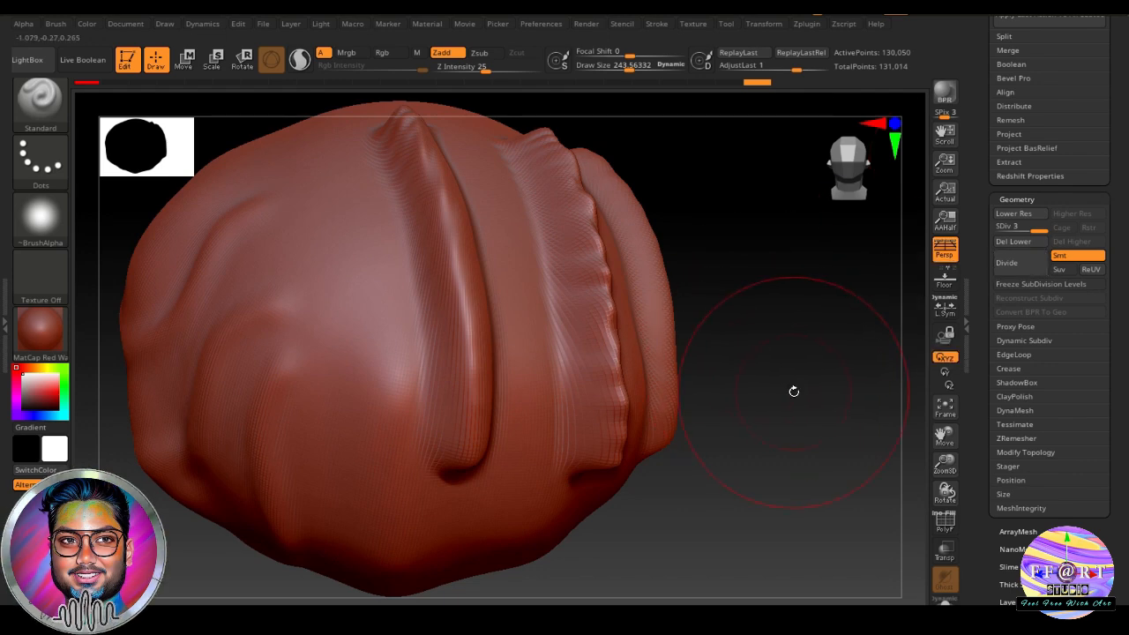
left_click_drag(794, 391, 744, 407)
left_click_drag(749, 350, 814, 343)
mouse_move(813, 386)
left_mouse_down()
mouse_move(806, 409)
mouse_move(773, 398)
mouse_move(767, 431)
mouse_move(705, 442)
left_mouse_up()
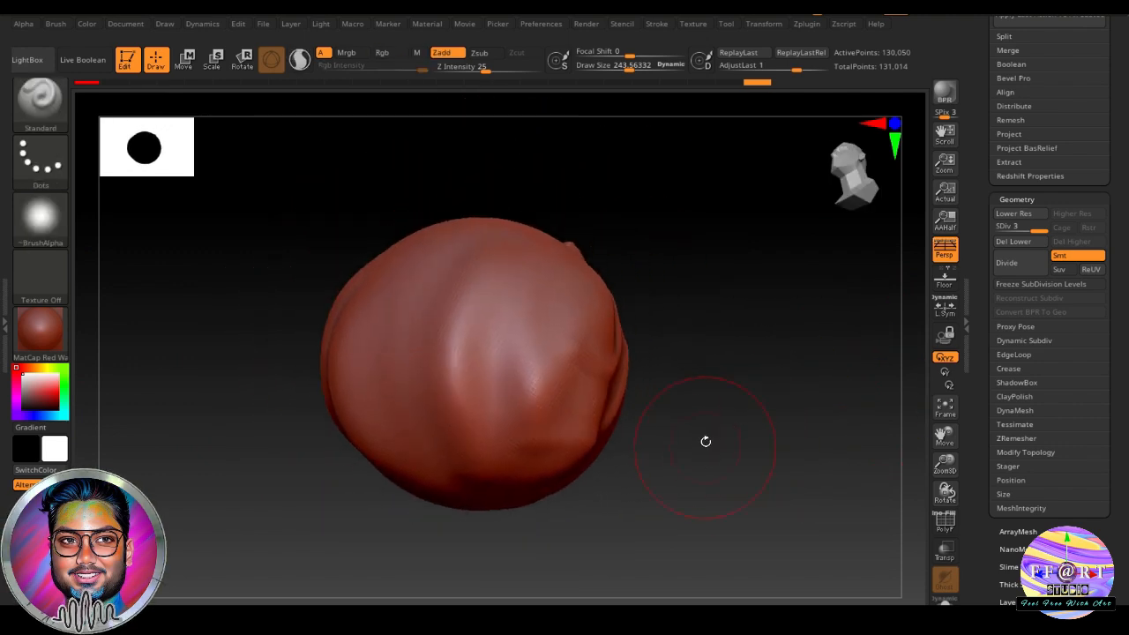
Reduce Draw Size to about 89 and sculpt several vertical raised ridges around the sphere.
key("s")
left_click_drag(724, 394, 704, 394)
mouse_move(428, 270)
left_mouse_down()
mouse_move(408, 379)
mouse_move(443, 472)
left_mouse_up()
mouse_move(674, 467)
left_mouse_down()
mouse_move(718, 461)
mouse_move(708, 448)
left_mouse_up()
left_click_drag(412, 265, 418, 483)
mouse_move(640, 446)
left_mouse_down()
mouse_move(614, 438)
mouse_move(675, 427)
left_mouse_up()
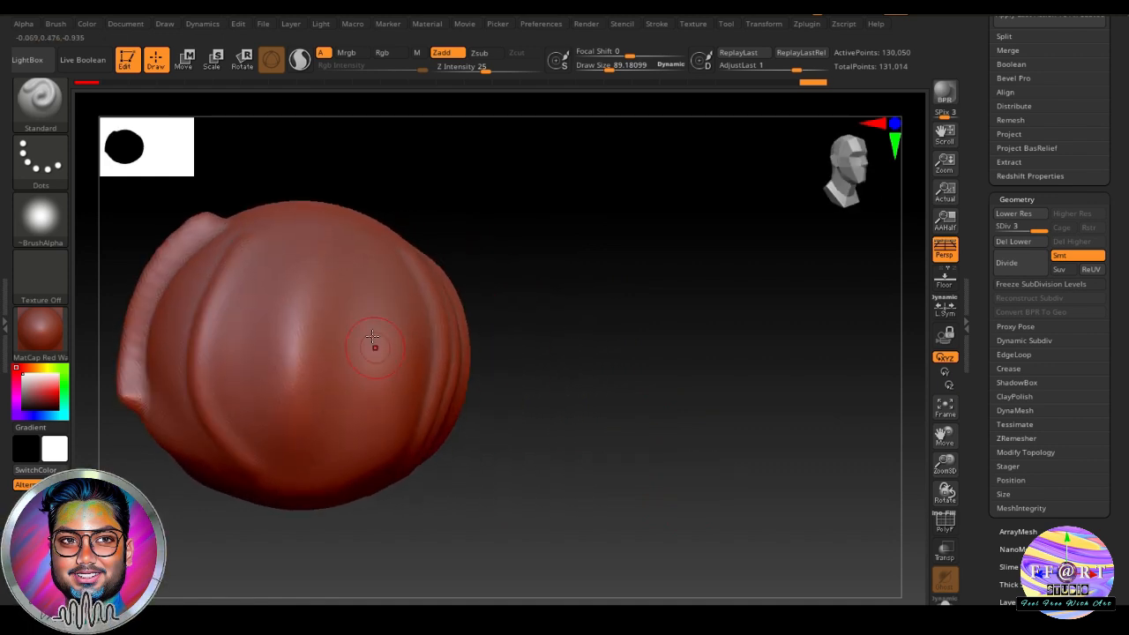
mouse_move(349, 258)
left_mouse_down()
mouse_move(361, 377)
mouse_move(352, 441)
left_mouse_up()
mouse_move(478, 433)
left_mouse_down()
mouse_move(433, 434)
mouse_move(503, 436)
mouse_move(471, 468)
left_mouse_up()
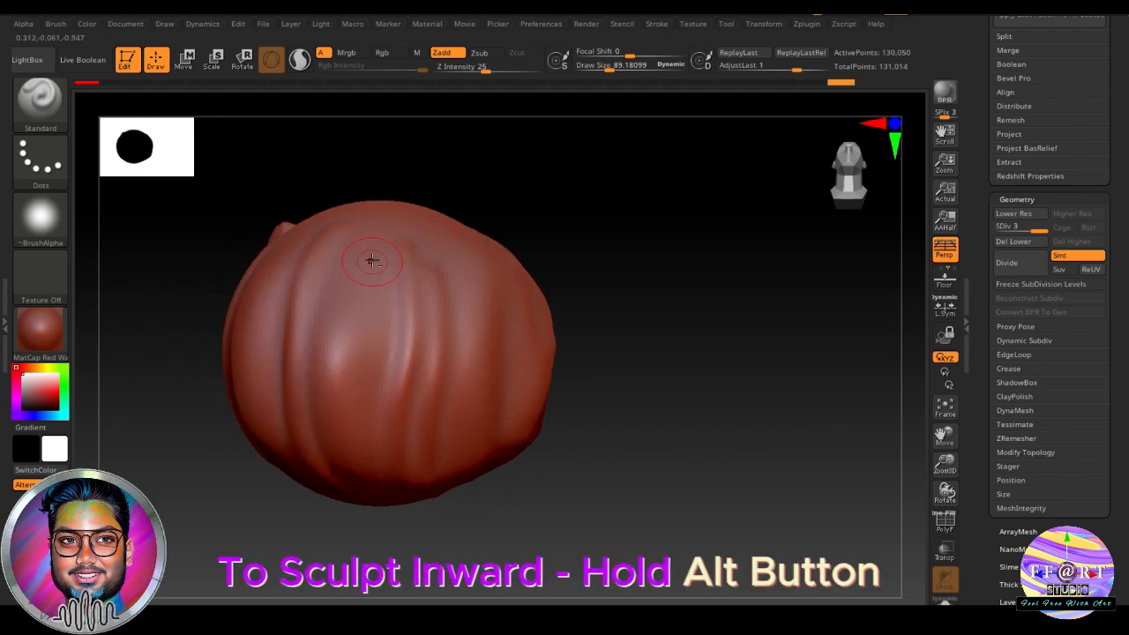
Carve several vertical inward grooves into the sphere between the raised ridges.
mouse_move(374, 254)
left_mouse_down("alt")
mouse_move(361, 354)
mouse_move(377, 459)
left_mouse_up("alt")
left_click_drag(644, 493, 620, 424)
left_click_drag(374, 272, 357, 454, "alt")
left_click_drag(565, 432, 622, 428)
left_click_drag(214, 265, 259, 410, "alt")
mouse_move(507, 421)
left_mouse_down()
mouse_move(548, 418)
mouse_move(494, 432)
left_mouse_up()
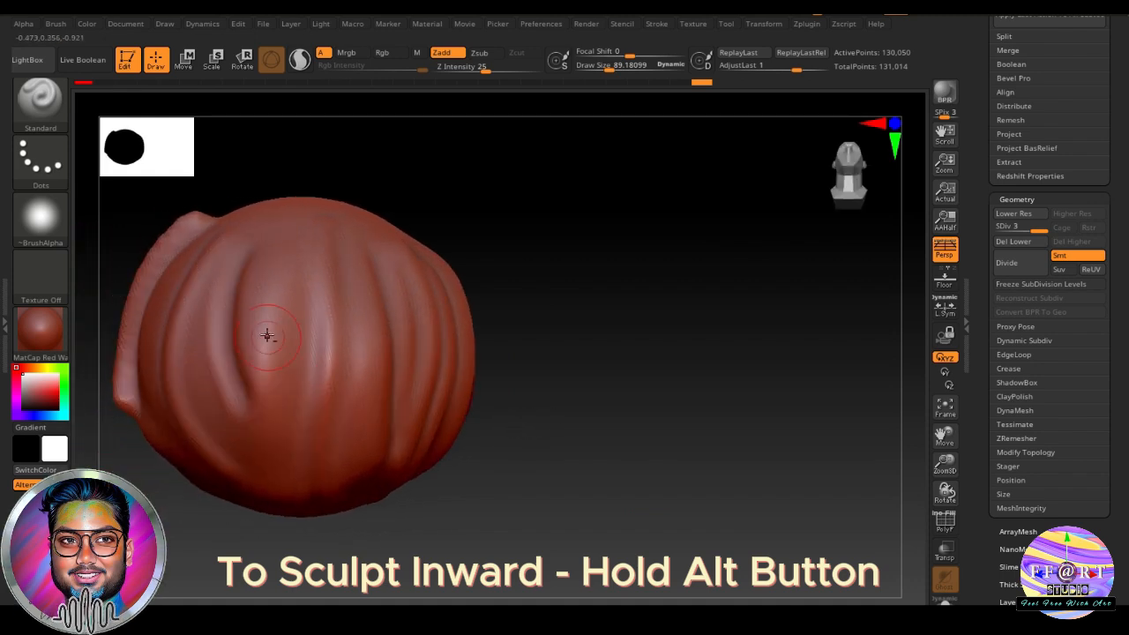
left_click_drag(256, 253, 271, 434, "alt")
left_click_drag(540, 424, 594, 420)
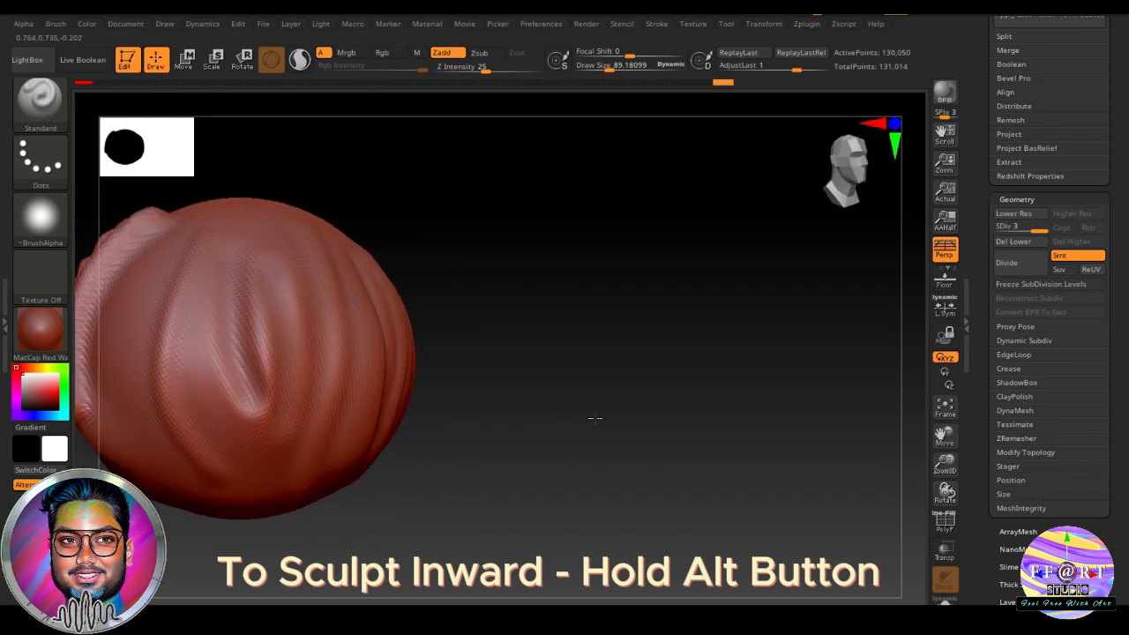
Set Z Intensity to 50 and Focal Shift to -44, and carve another groove into the sphere.
left_click_drag(491, 70, 508, 70)
left_click_drag(630, 55, 607, 55)
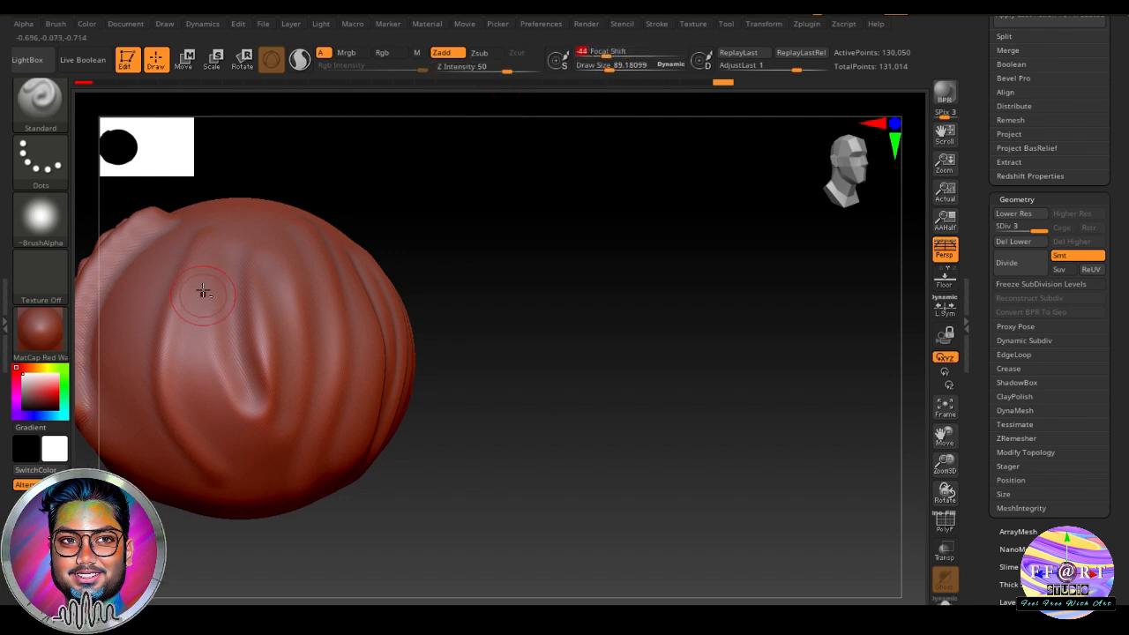
left_click_drag(202, 291, 222, 401, "alt")
left_click_drag(486, 461, 112, 429)
mouse_move(504, 454)
left_mouse_down()
mouse_move(484, 418)
mouse_move(557, 427)
mouse_move(504, 451)
mouse_move(534, 466)
mouse_move(453, 446)
mouse_move(582, 430)
mouse_move(555, 542)
mouse_move(592, 542)
mouse_move(585, 504)
left_mouse_up()
Set the Standard brush's stroke type to DragRect and try it on the sphere's smooth area.
left_click(37, 173)
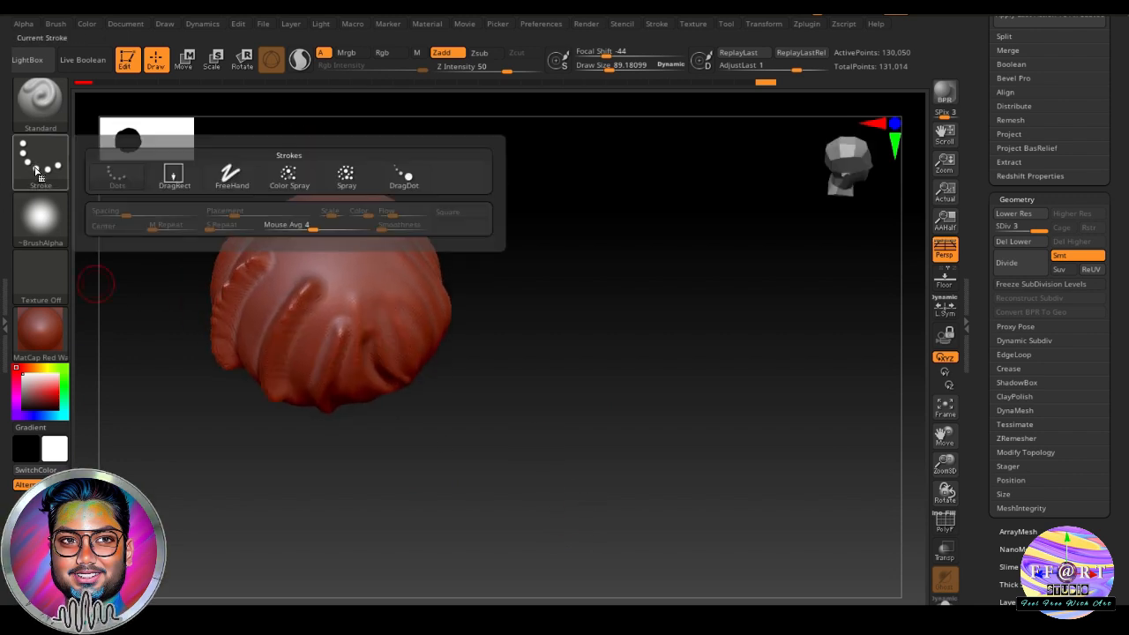
left_click(177, 182)
left_click_drag(509, 420, 365, 277)
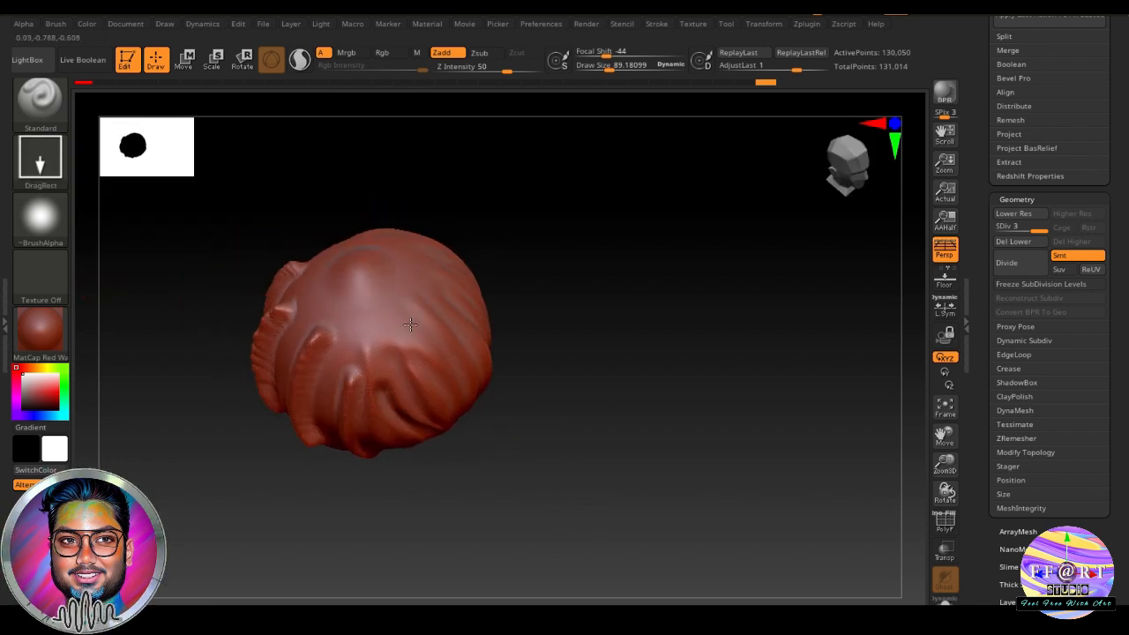
left_click_drag(420, 336, 574, 388)
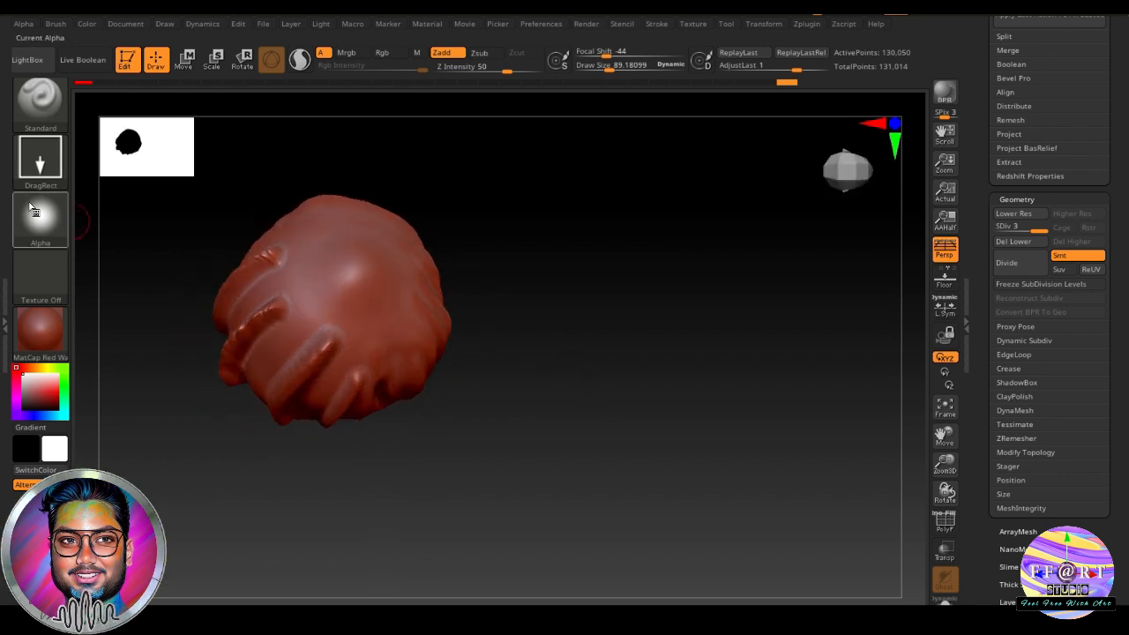
left_click_drag(508, 397, 496, 306)
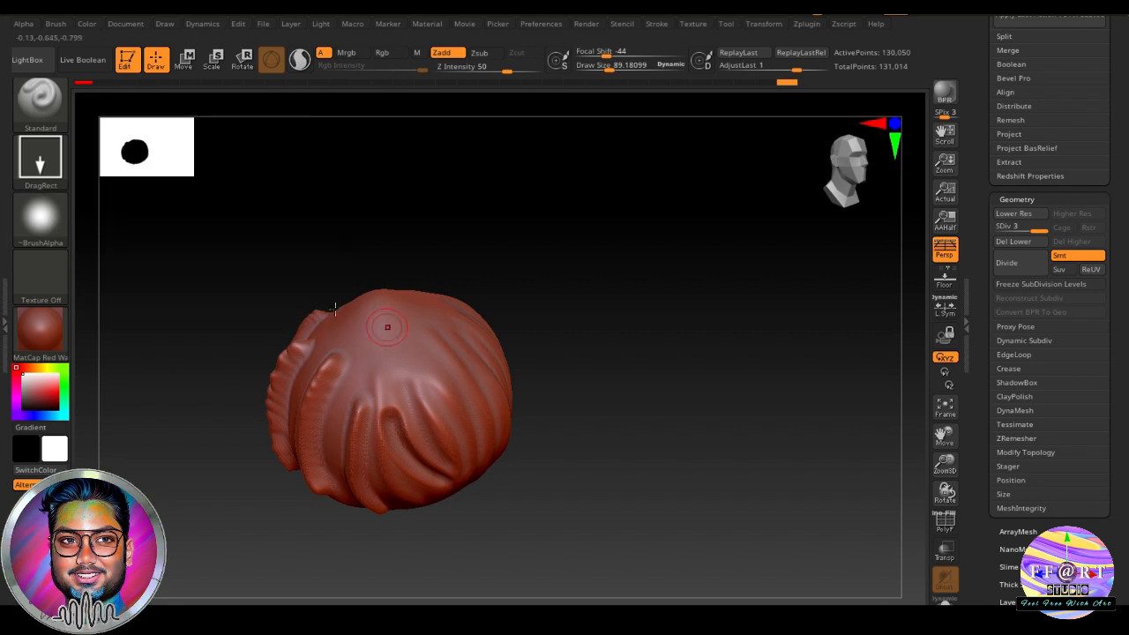
Set the Standard brush's stroke type to FreeHand and sculpt long curved ridges down the sphere.
mouse_move(402, 344)
left_mouse_down()
mouse_move(570, 524)
mouse_move(646, 564)
mouse_move(711, 540)
left_mouse_up()
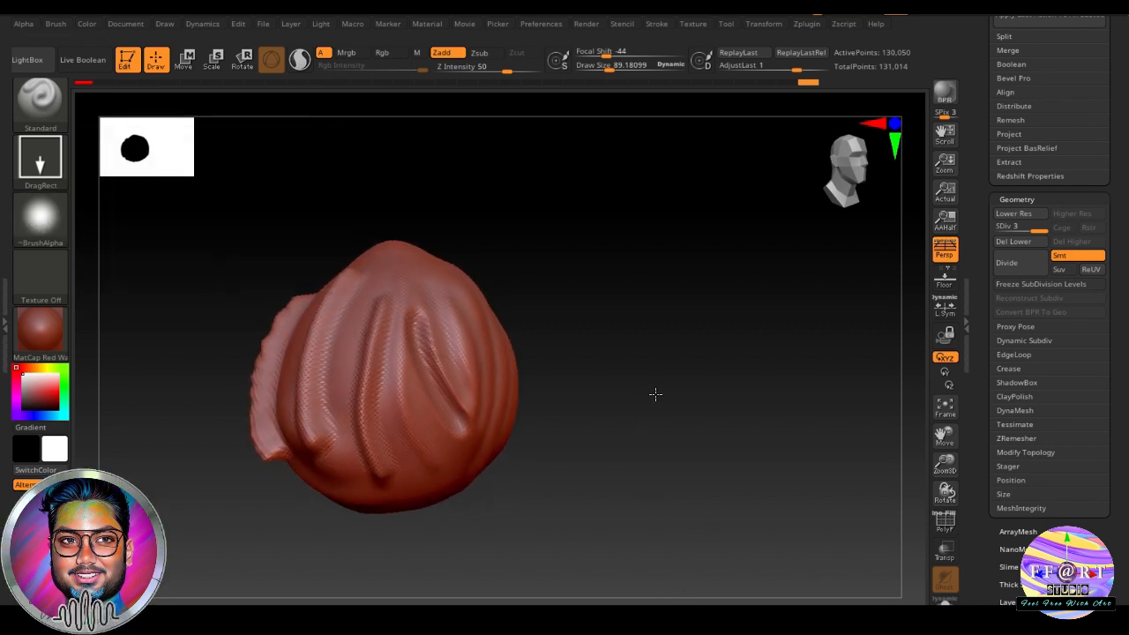
left_click_drag(655, 393, 540, 421)
left_click(41, 177)
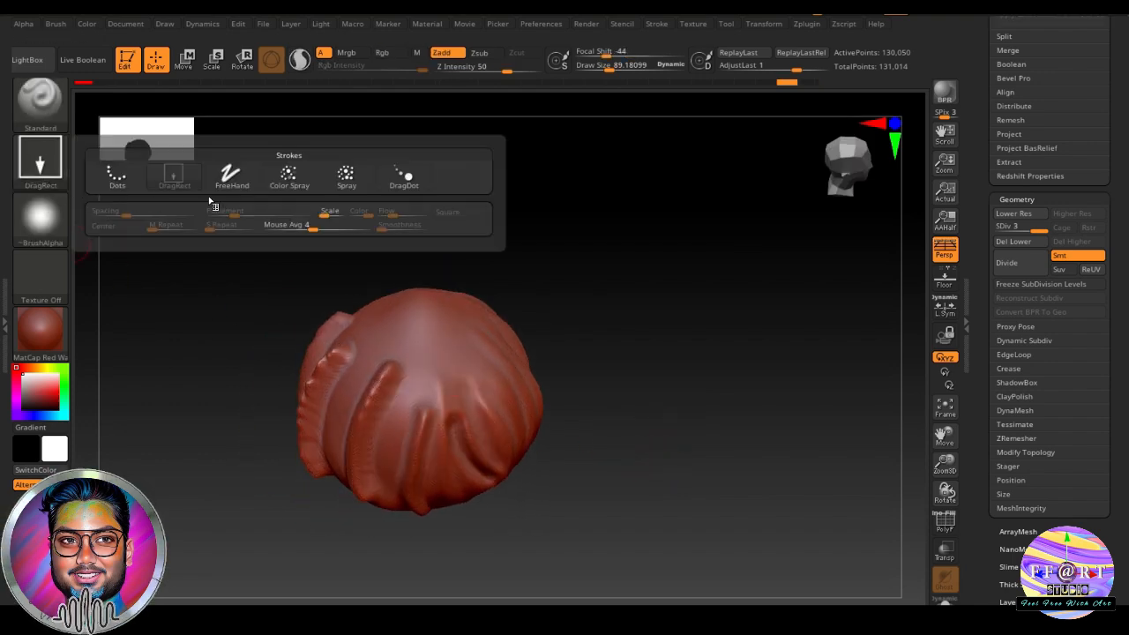
left_click(232, 176)
mouse_move(418, 329)
left_mouse_down()
mouse_move(437, 498)
mouse_move(423, 517)
left_mouse_up()
left_click_drag(470, 524, 523, 454)
left_click_drag(472, 279, 498, 460)
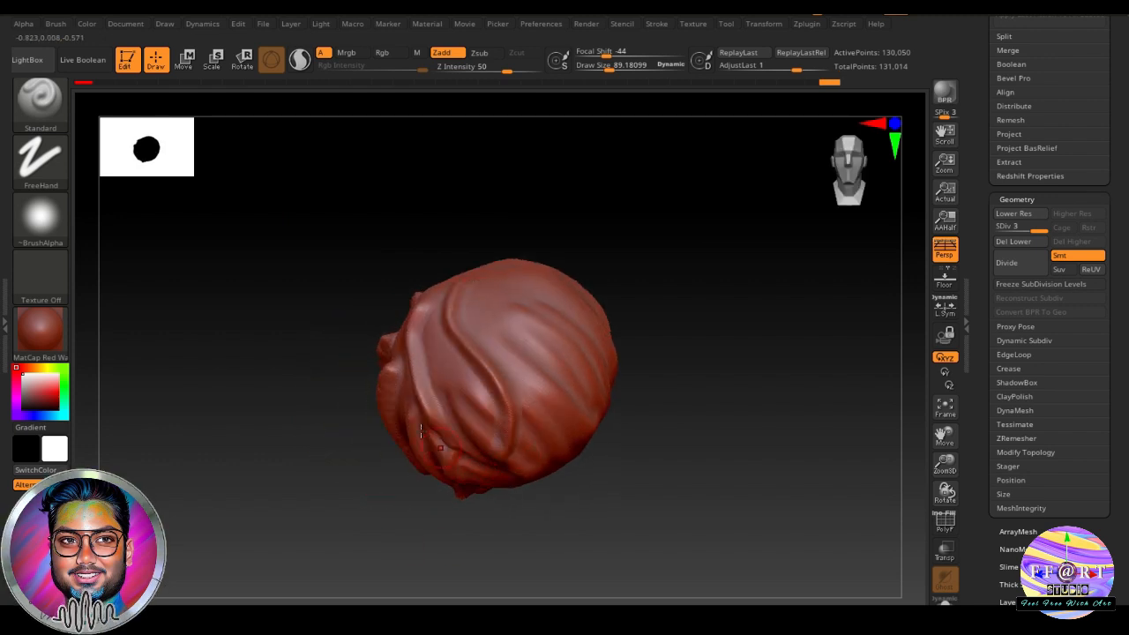
Set the stroke type to Spray and sculpt clusters of scattered bumps on several sides of the sphere.
left_click(41, 164)
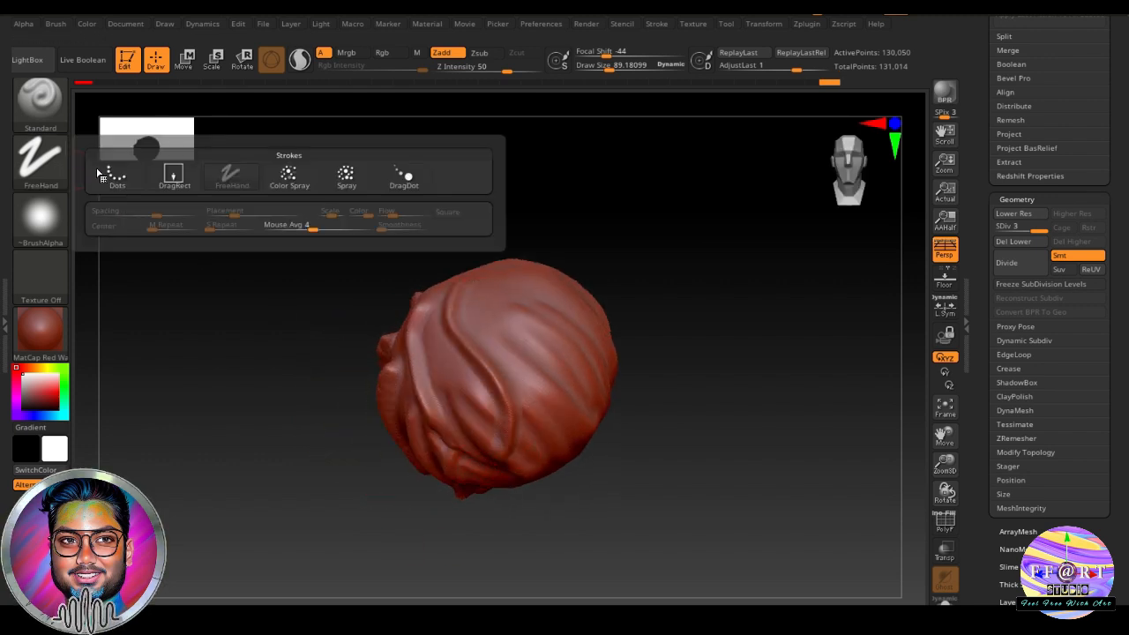
left_click(333, 186)
left_click_drag(593, 348, 596, 409)
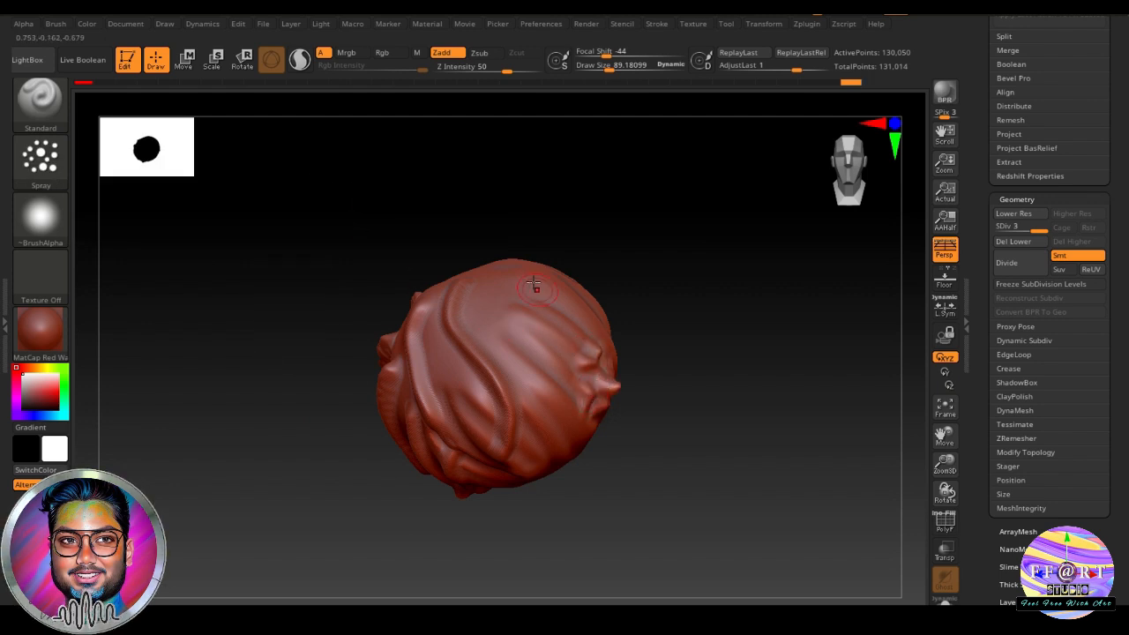
left_click_drag(533, 283, 533, 393)
left_click_drag(697, 414, 533, 377)
left_click_drag(613, 305, 621, 413)
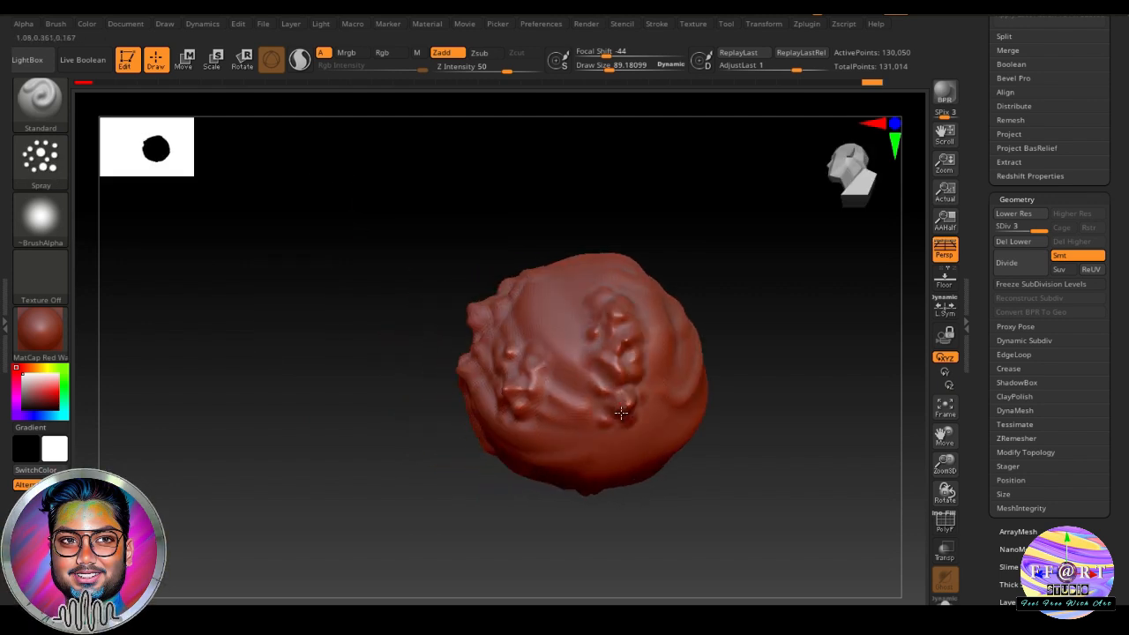
left_click_drag(414, 439, 798, 449)
left_click_drag(706, 325, 695, 459)
left_click_drag(583, 456, 643, 448)
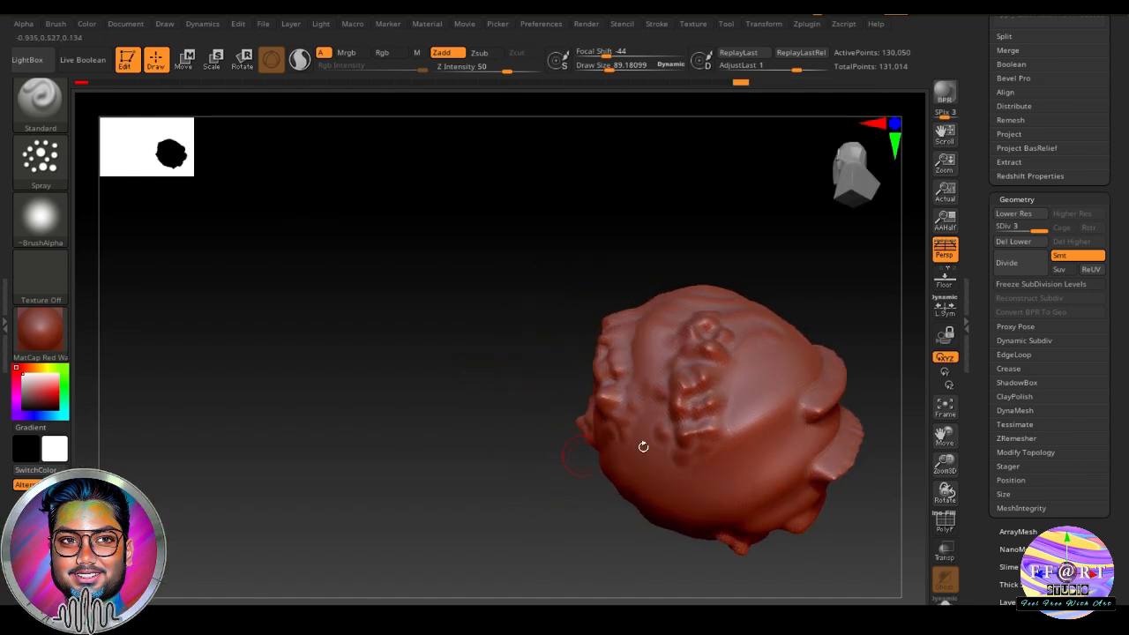
Reduce Draw Size to about 34 and spray finer bumps onto the sphere.
key("s")
mouse_move(736, 417)
left_mouse_down()
mouse_move(769, 416)
mouse_move(766, 451)
left_mouse_up()
mouse_move(585, 467)
left_mouse_down()
mouse_move(549, 391)
mouse_move(672, 465)
mouse_move(616, 457)
left_mouse_up()
key("s")
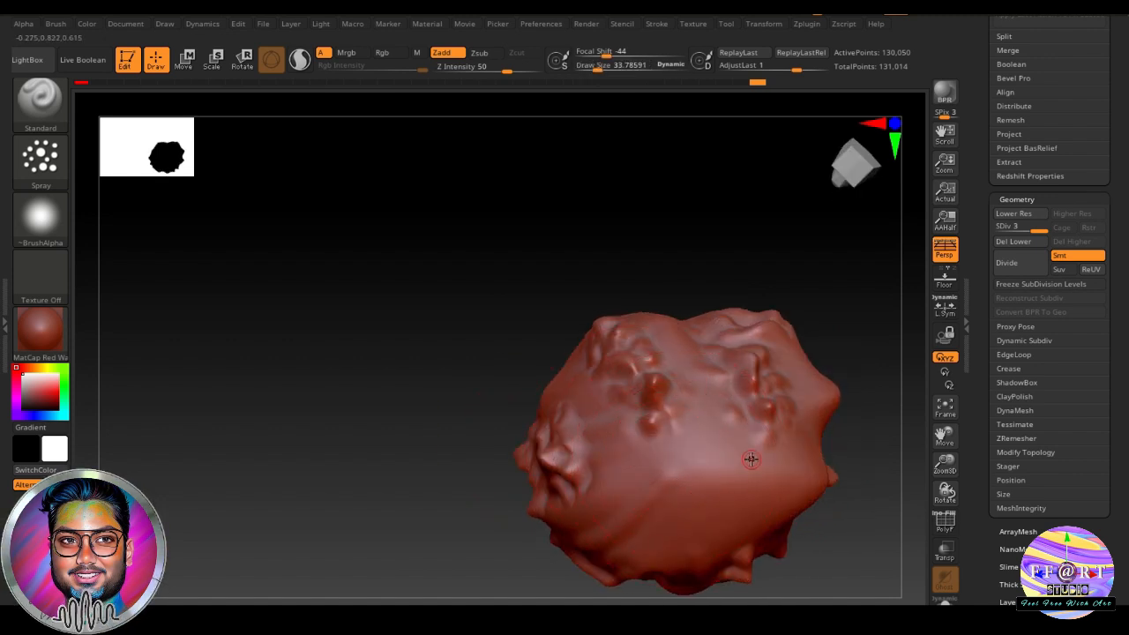
left_click_drag(757, 456, 658, 515)
mouse_move(839, 527)
left_mouse_down()
mouse_move(821, 404)
mouse_move(844, 499)
mouse_move(898, 510)
mouse_move(788, 505)
mouse_move(825, 502)
mouse_move(828, 516)
left_mouse_up()
right_click_drag(828, 517, 745, 508, "ctrl")
left_click_drag(745, 508, 654, 495, "alt")
mouse_move(515, 490)
left_mouse_down()
mouse_move(698, 499)
mouse_move(621, 513)
left_mouse_up()
Look over the available alphas and roll the undo history back to the plain, unsculpted sphere.
left_click(41, 217)
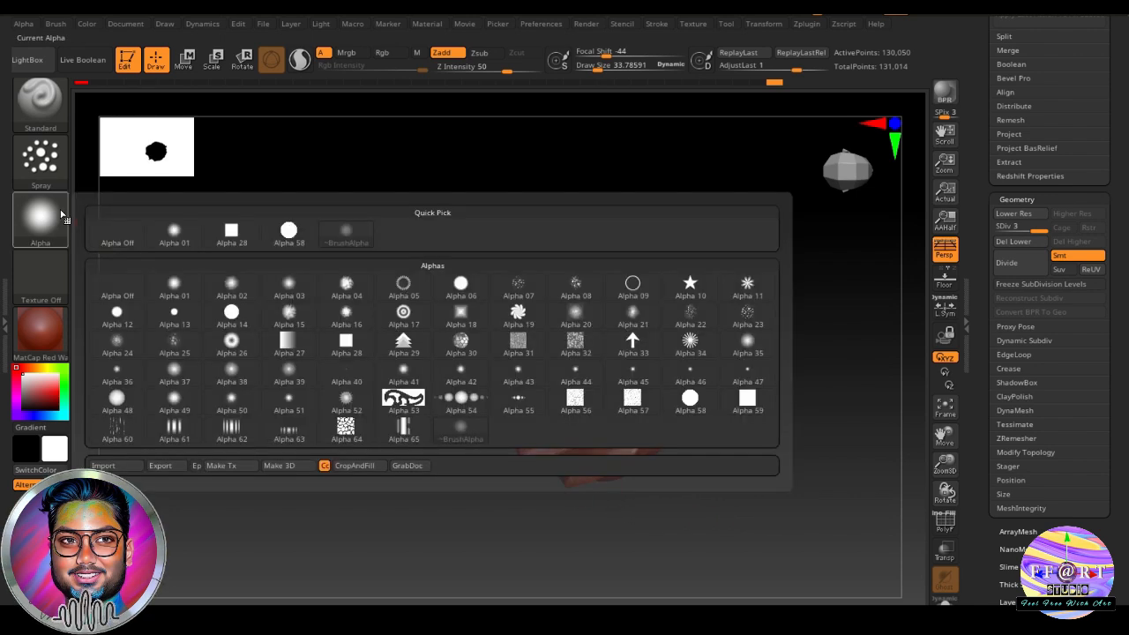
left_click_drag(749, 399, 710, 393, "alt")
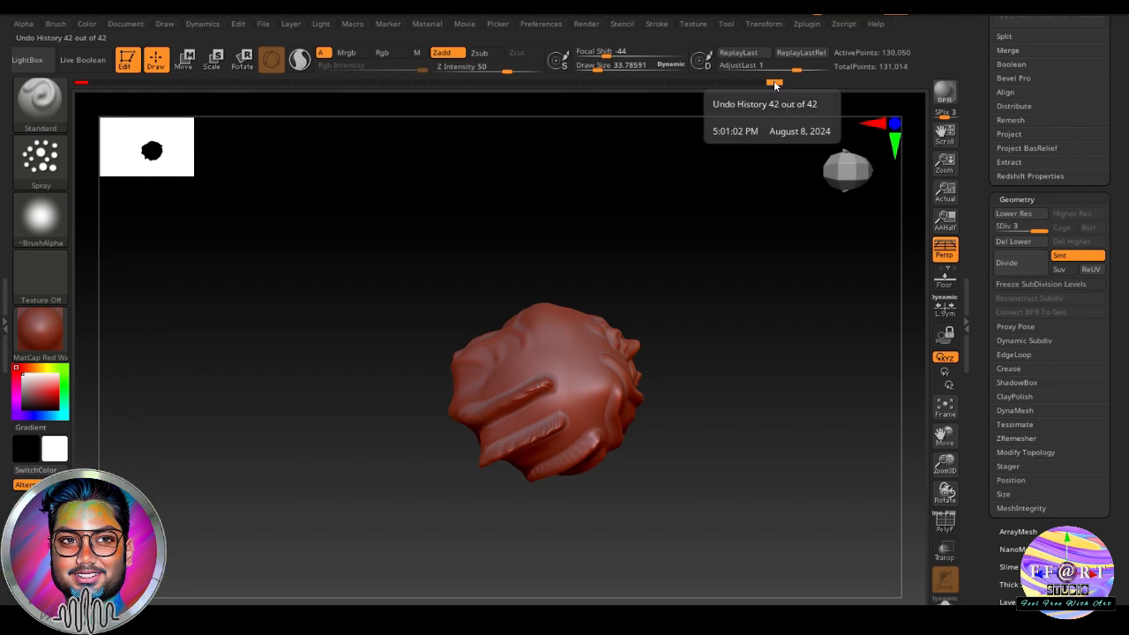
left_click_drag(748, 83, 615, 84)
mouse_move(458, 87)
left_mouse_down()
mouse_move(232, 92)
mouse_move(523, 92)
mouse_move(116, 98)
left_mouse_up()
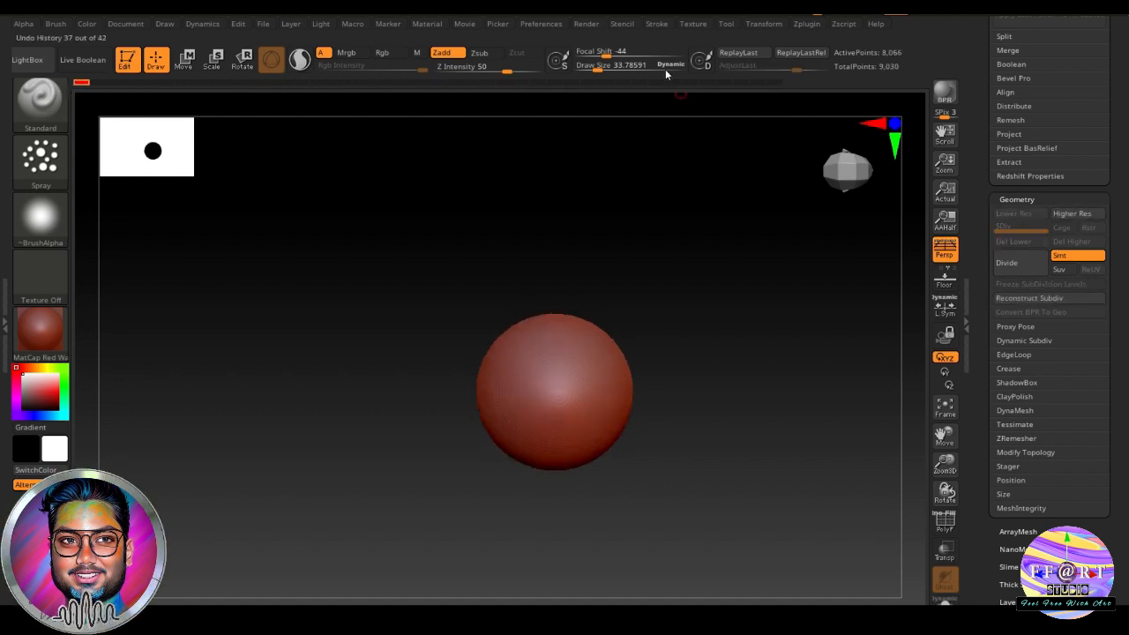
mouse_move(720, 426)
left_mouse_down()
mouse_move(676, 438)
mouse_move(933, 478)
left_mouse_up()
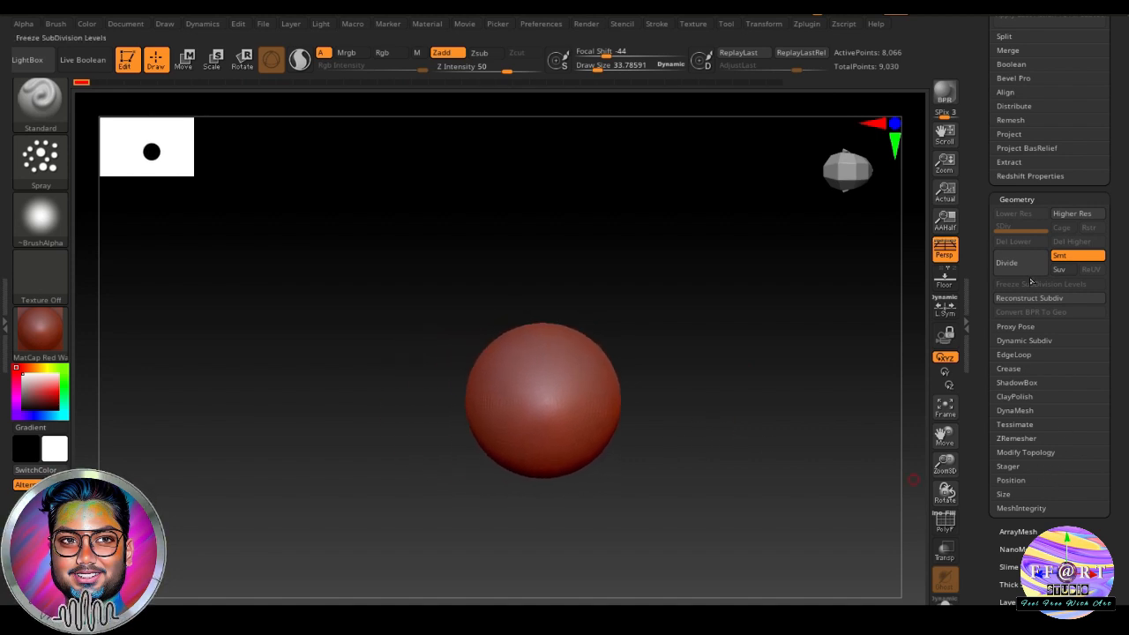
Divide the sphere's mesh twice to reach subdivision level 3.
left_click(1026, 265)
left_click(1026, 265)
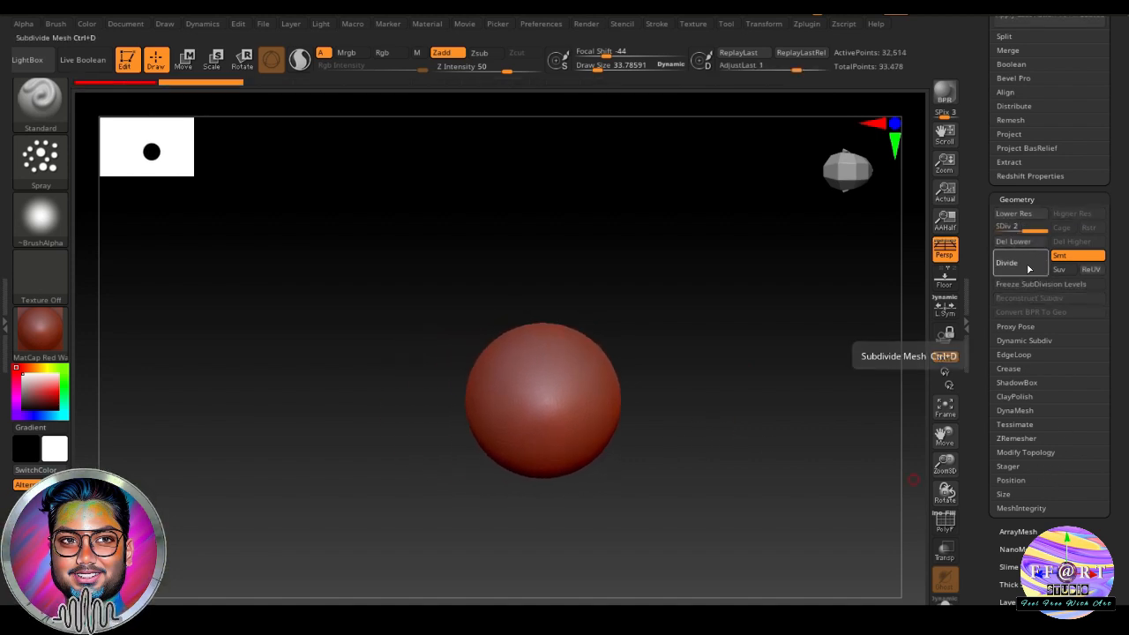
left_click_drag(661, 461, 668, 457)
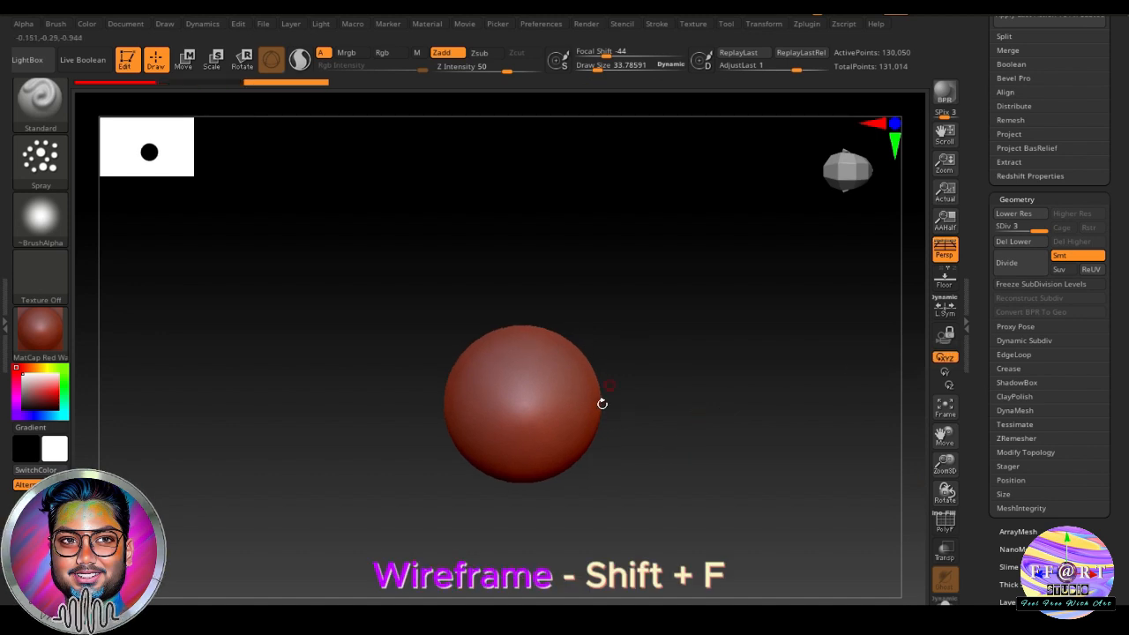
Display the wireframe and lower the sphere to subdivision level 1 to examine its coarse mesh.
key("shift+f")
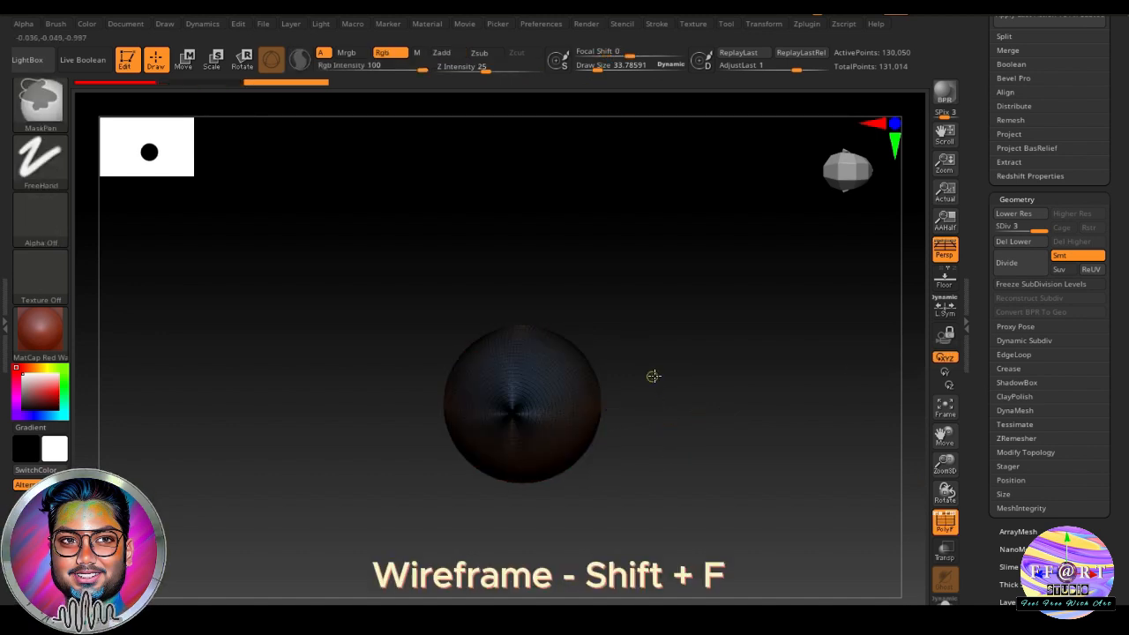
mouse_move(650, 376)
right_mouse_down("ctrl")
mouse_move(799, 431)
mouse_move(892, 489)
mouse_move(805, 457)
mouse_move(780, 434)
right_mouse_up("ctrl")
key("shift+d")
key("shift+d")
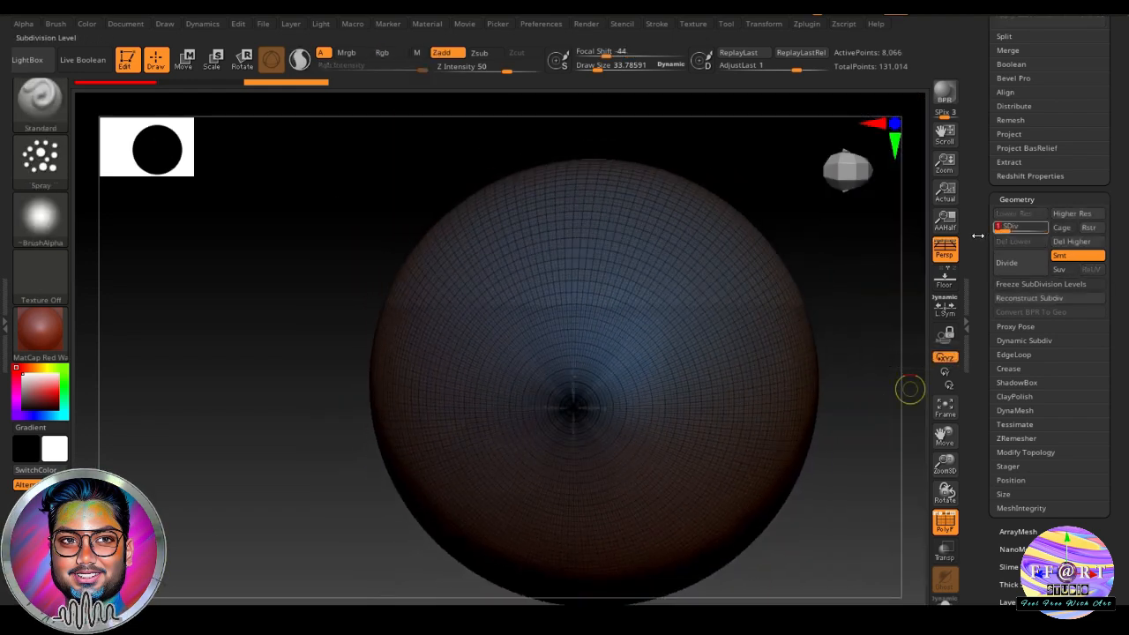
key("shift+f")
key("shift+f")
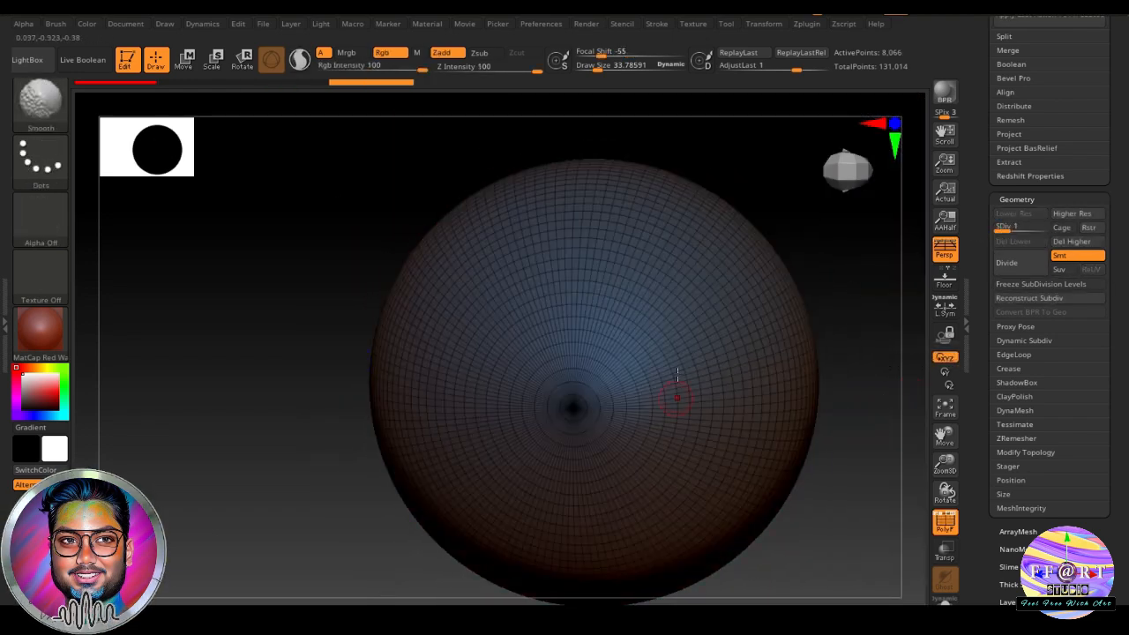
Return the sphere to subdivision level 3, examine the denser mesh and hide the wireframe.
left_click_drag(1029, 229, 1048, 229)
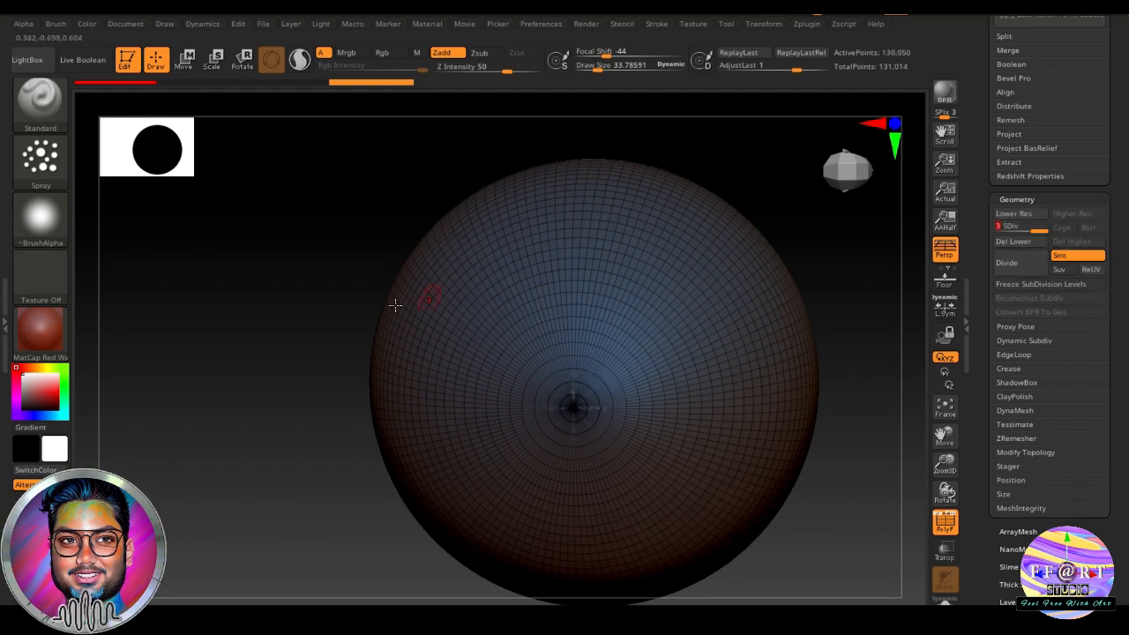
key("shift+f")
key("shift+f")
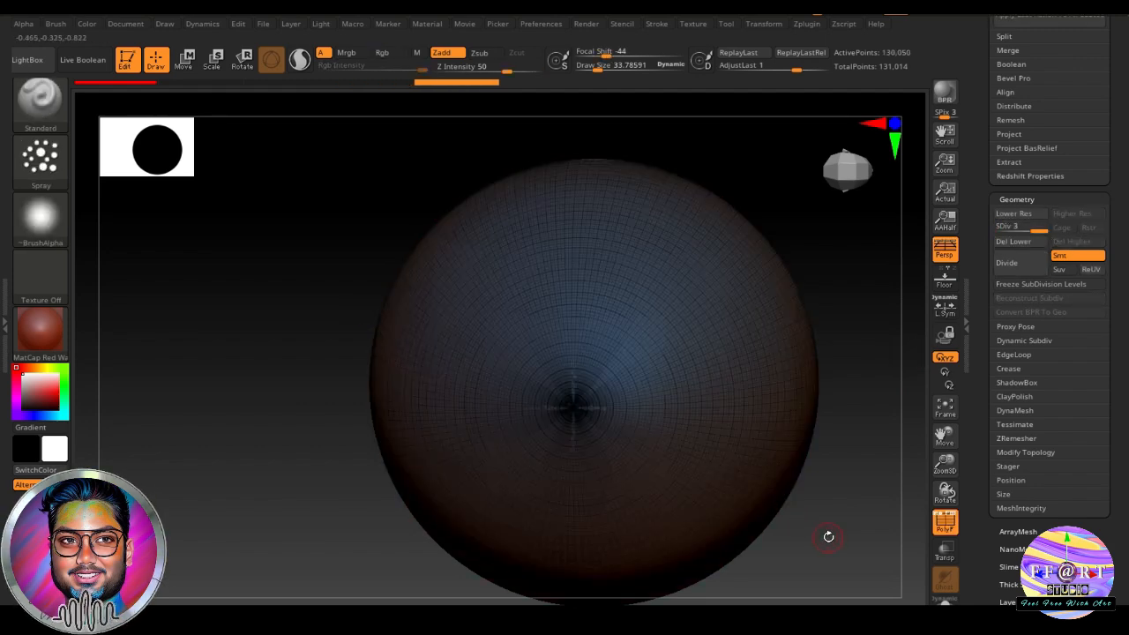
left_click_drag(828, 537, 779, 529, "alt")
key("shift+f")
right_click_drag(806, 529, 761, 506, "ctrl")
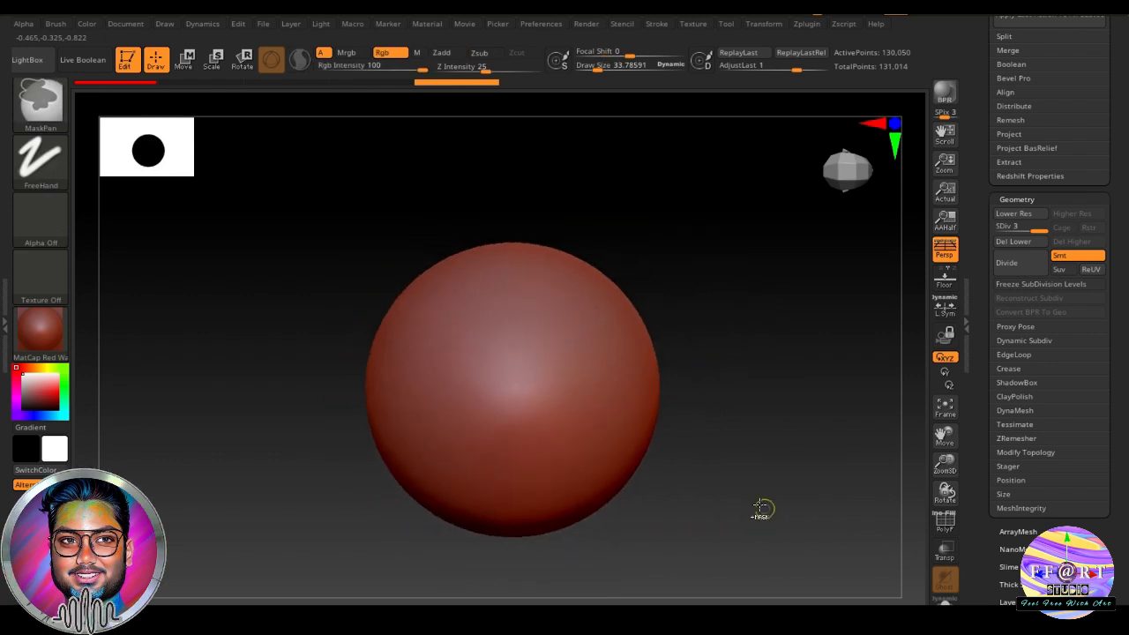
mouse_move(760, 506)
left_mouse_down("alt")
mouse_move(781, 486)
mouse_move(756, 492)
mouse_move(801, 489)
left_mouse_up("alt")
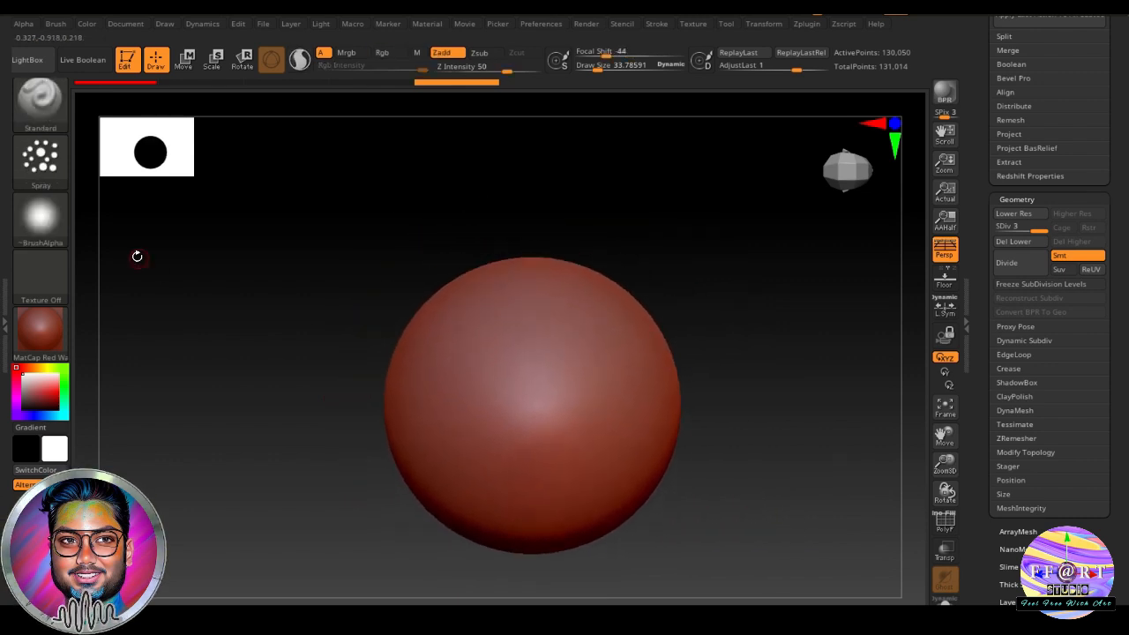
Set the stroke type to Dots and load the arrow-shaped Alpha 33 for the Standard brush.
left_click(58, 167)
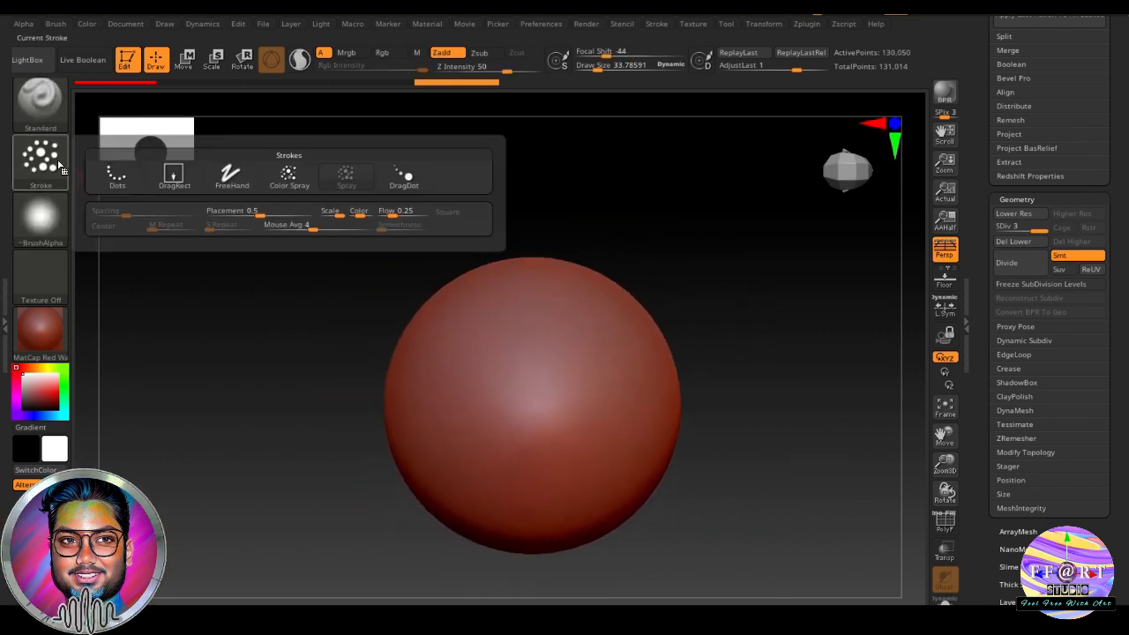
left_click(171, 191)
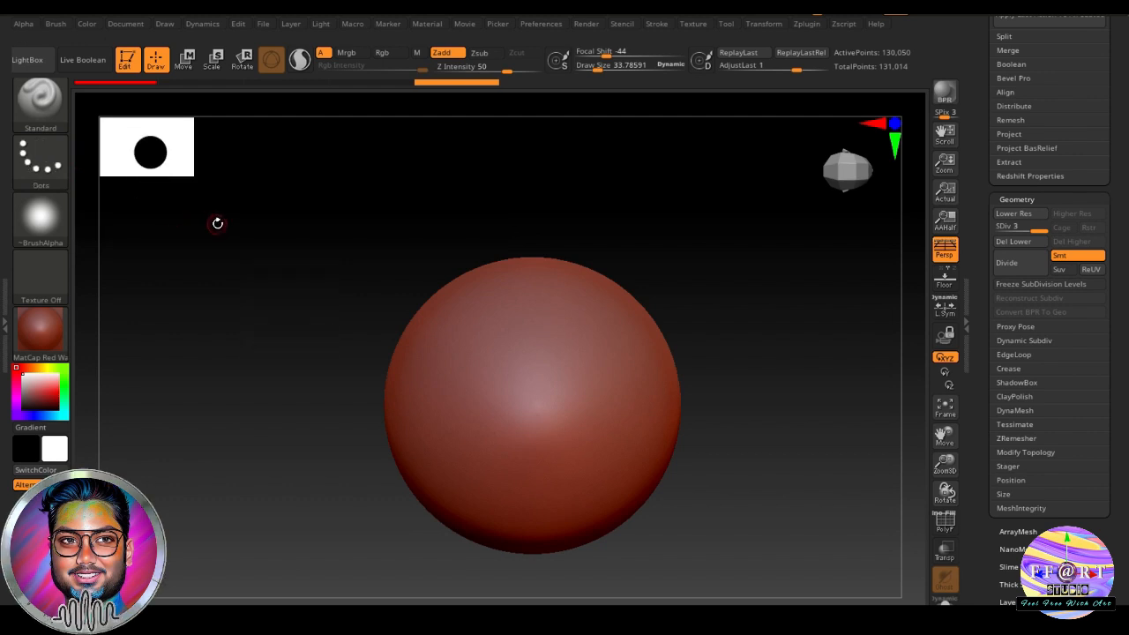
left_click(40, 216)
mouse_move(246, 243)
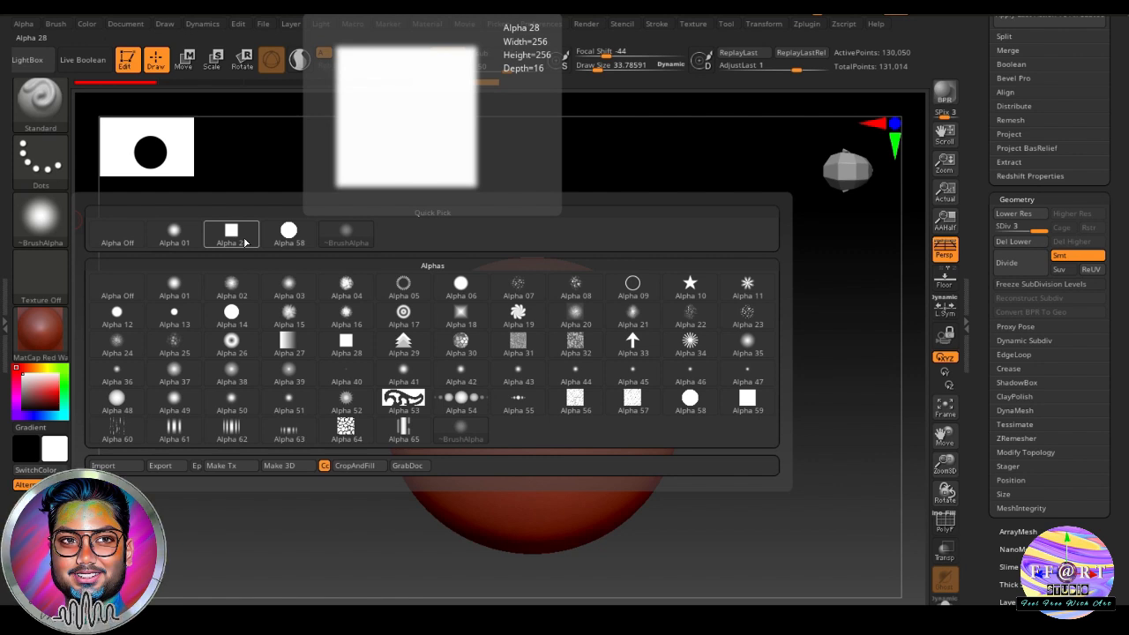
left_click(642, 350)
left_click_drag(764, 339, 765, 315, "alt")
key("ctrl+z")
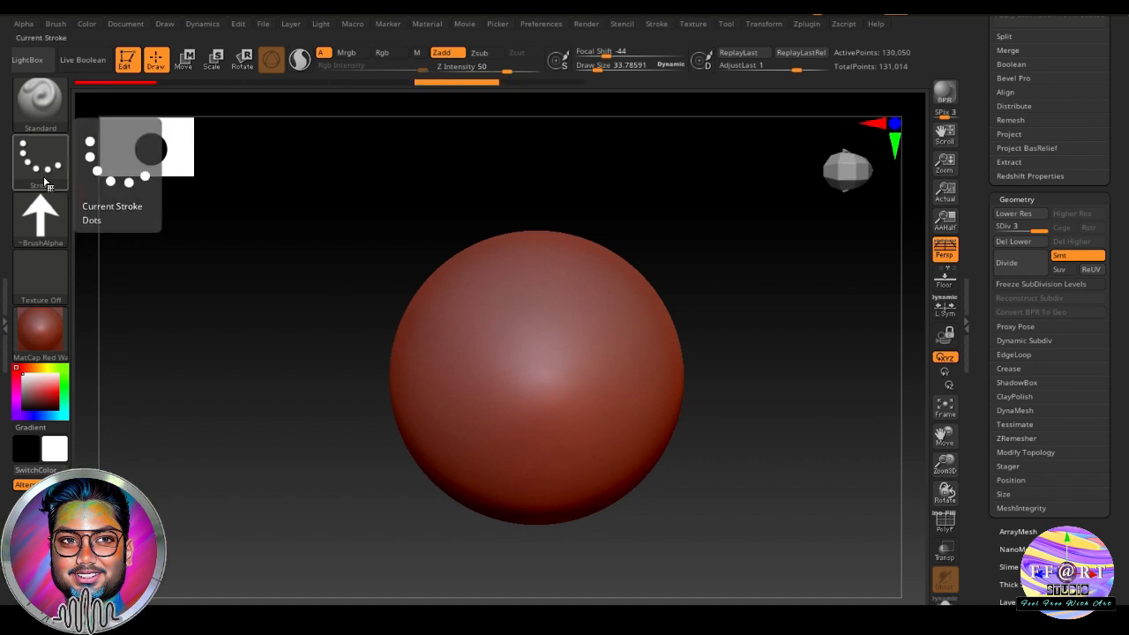
Set the stroke type to DragRect and stamp one large arrow on the upper front of the sphere.
left_click(44, 181)
left_click(176, 176)
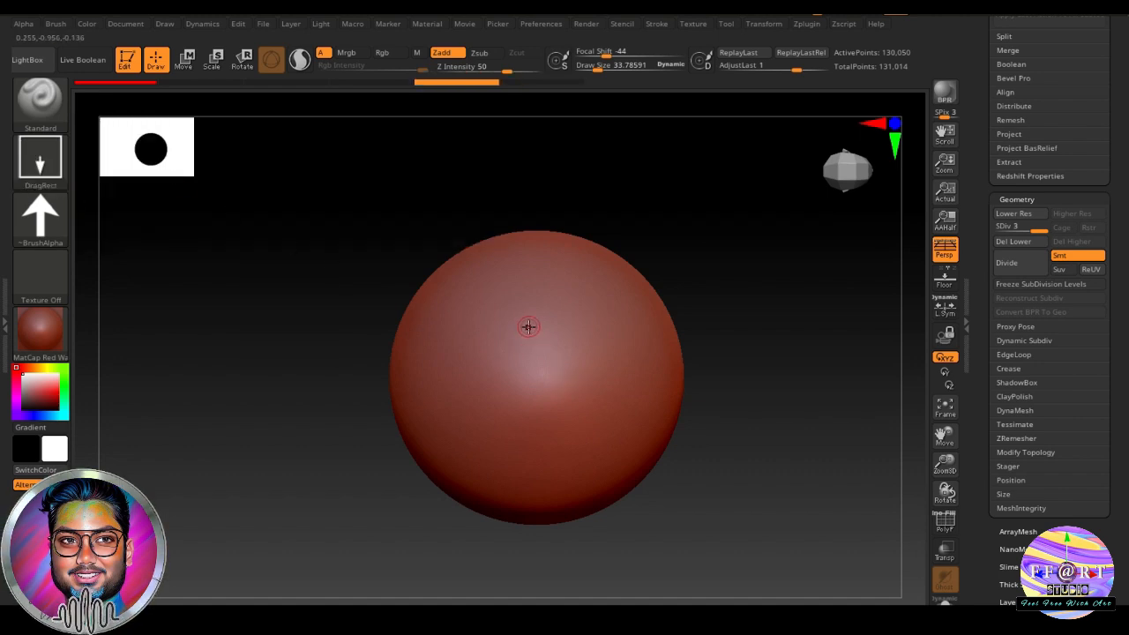
left_click_drag(527, 327, 603, 412)
left_click_drag(697, 415, 764, 493)
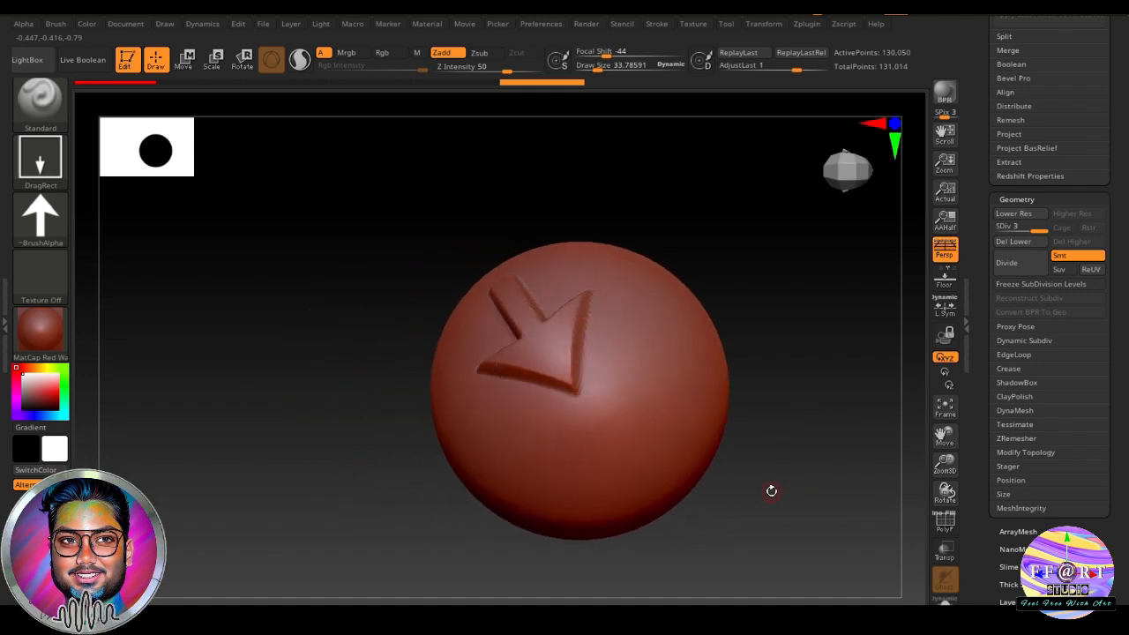
Compare the arrow's detail at a lower subdivision level and return the sphere to level 3.
key("shift+d")
key("shift+d")
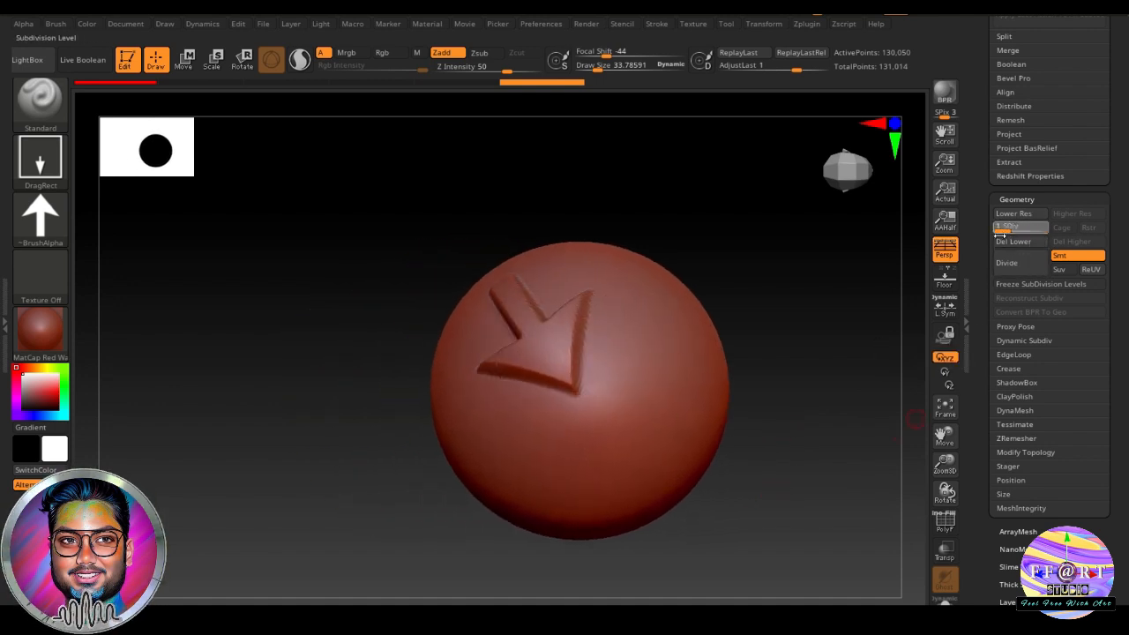
left_click_drag(774, 420, 750, 459)
left_click(1040, 230)
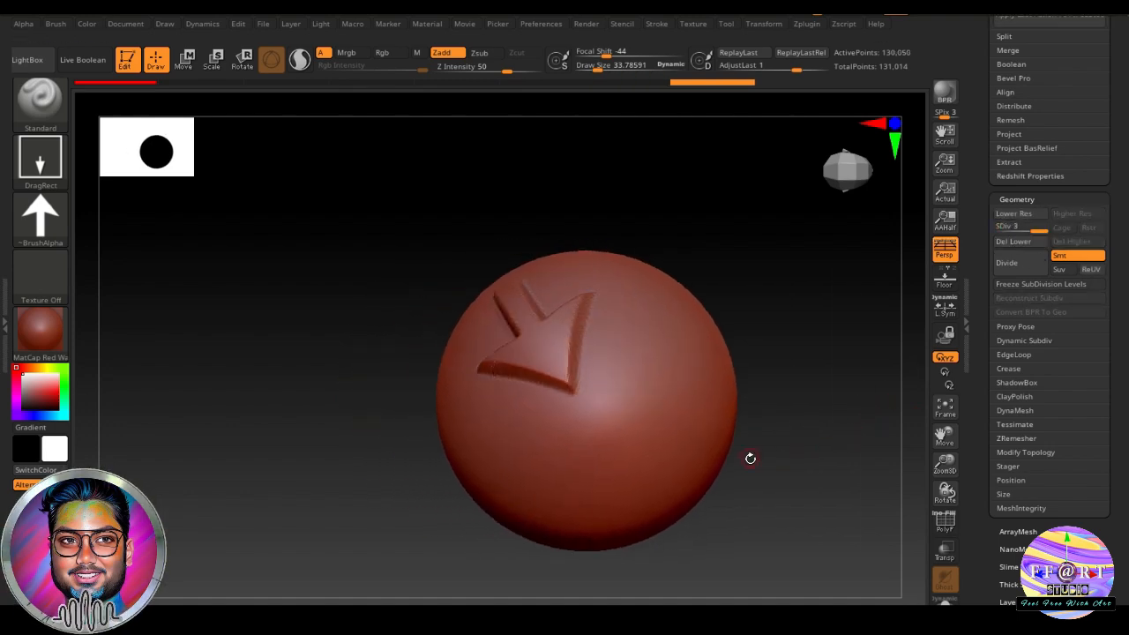
Load the scroll ornament Alpha 53, stamp it on a clean area of the sphere and examine the relief.
left_click(49, 221)
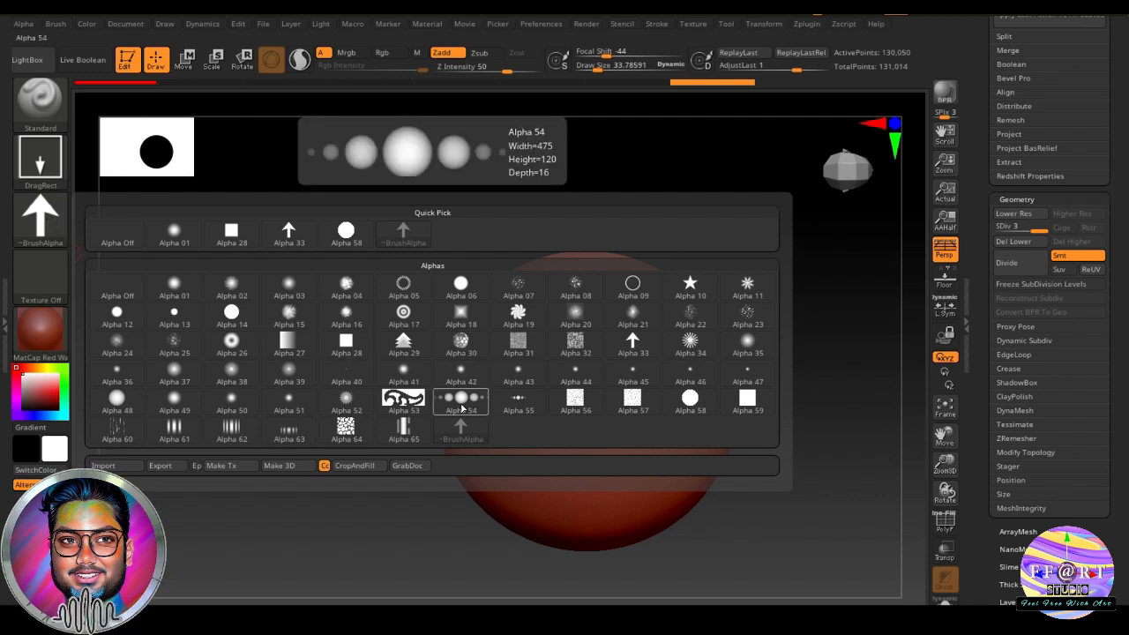
left_click(413, 404)
left_click_drag(408, 397, 309, 309)
left_click_drag(691, 374, 731, 504)
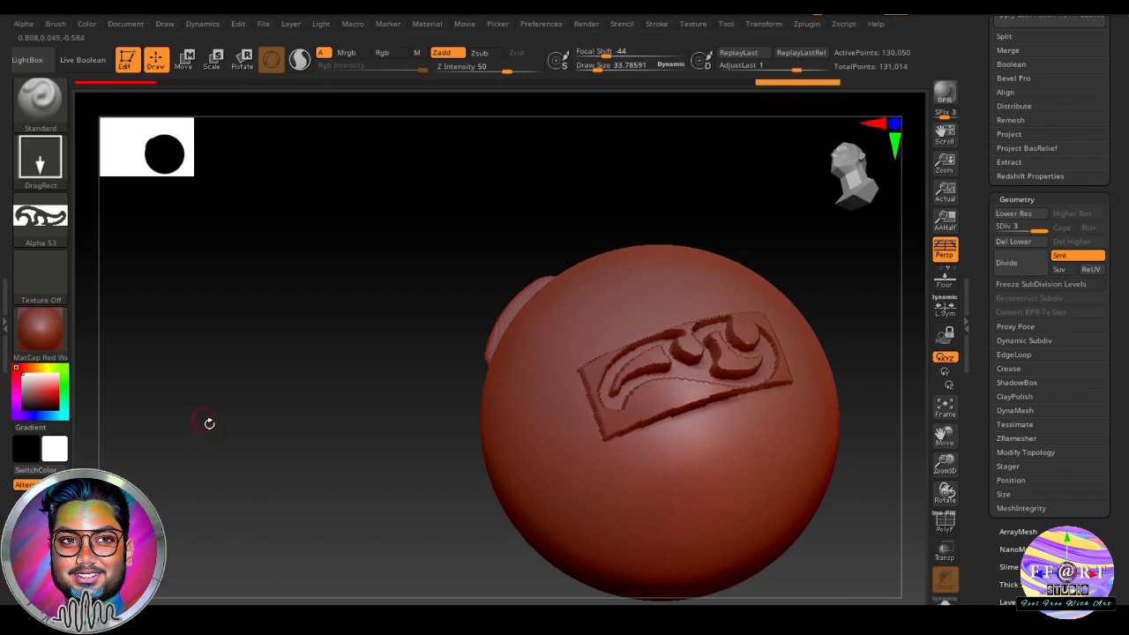
left_click_drag(208, 423, 254, 491)
left_click_drag(848, 488, 688, 442)
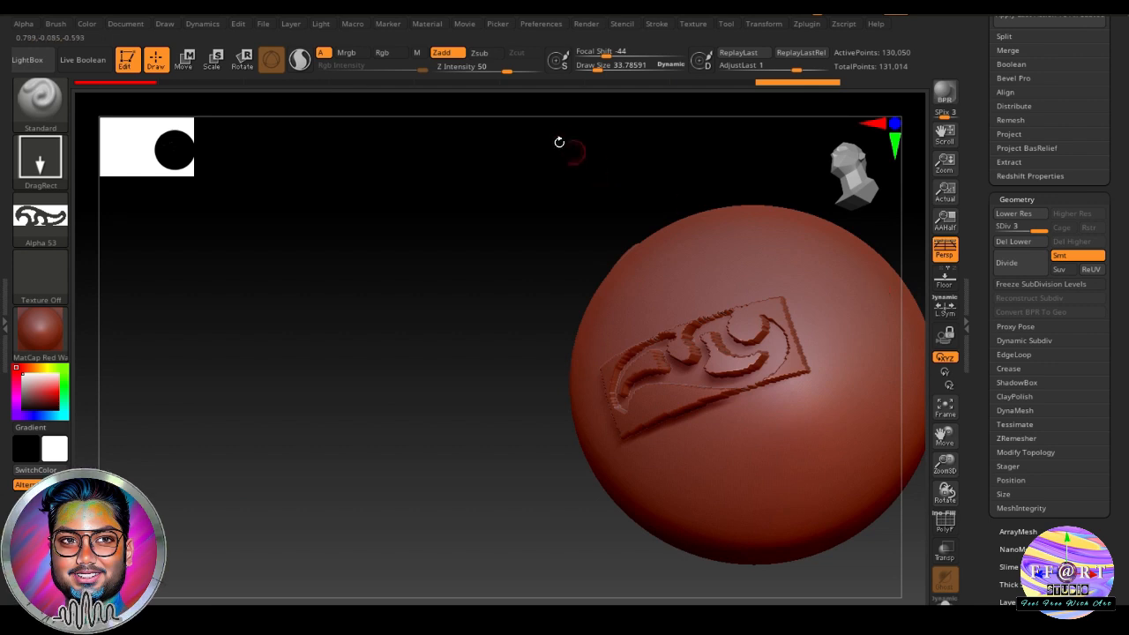
Undo the ornament stamp and set Z Intensity to 25 and Focal Shift to 0.
key("ctrl+z")
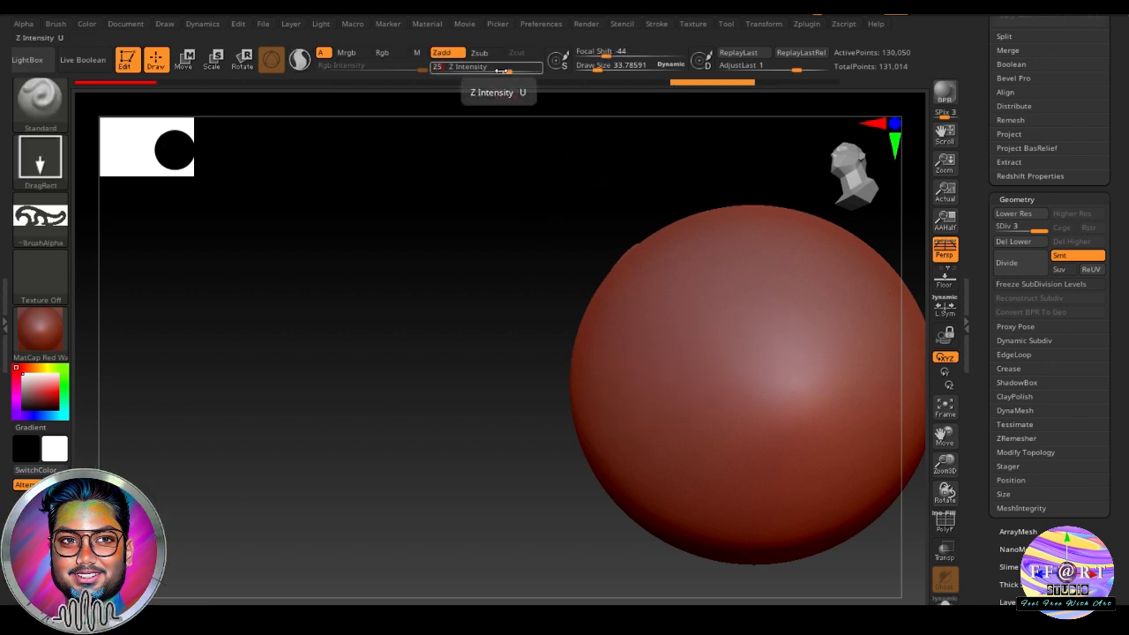
left_click(616, 52)
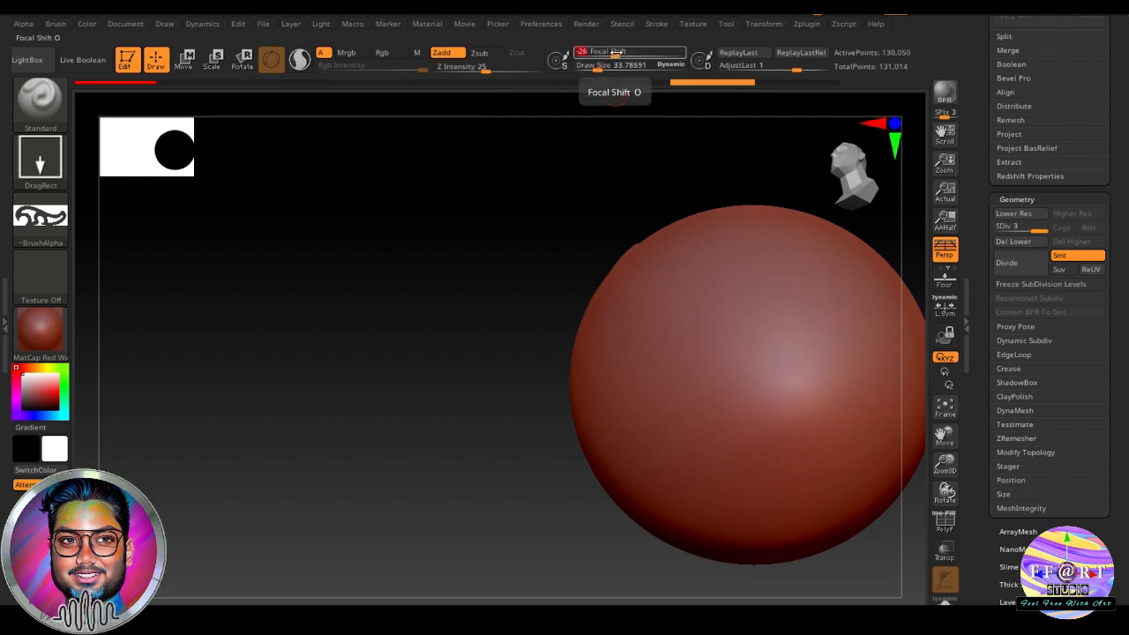
type("0")
key("Return")
Stamp the ornament across the front of the sphere and subdivide the mesh twice to level 5.
mouse_move(772, 363)
left_mouse_down()
mouse_move(780, 428)
mouse_move(754, 460)
left_mouse_up()
left_click_drag(403, 425, 343, 475, "alt")
left_click_drag(768, 462, 771, 449)
key("ctrl+d")
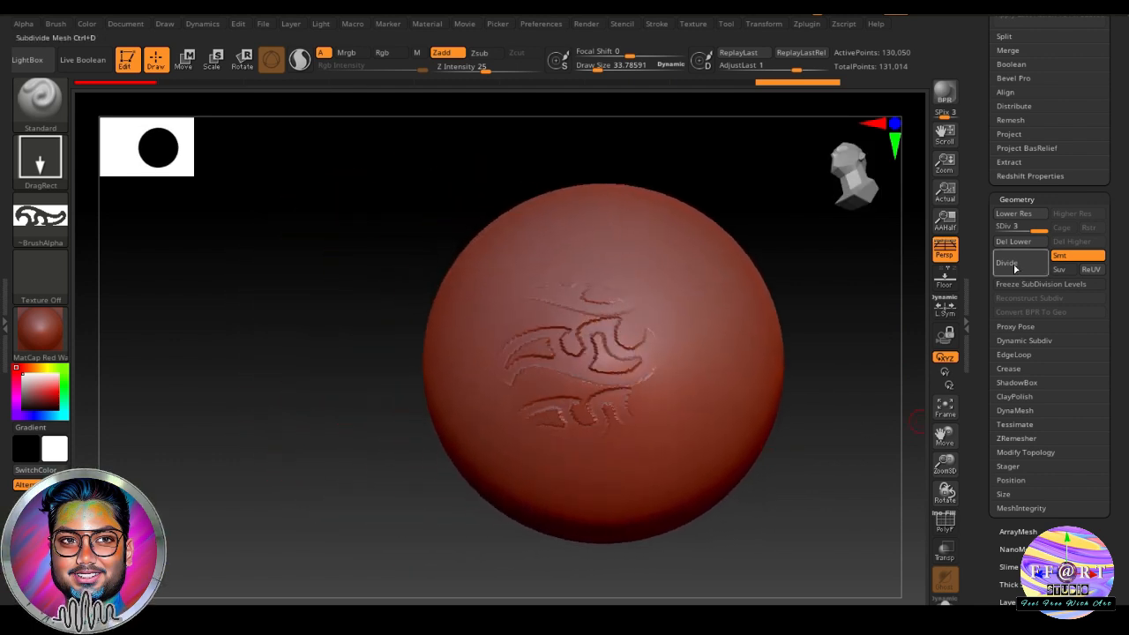
key("ctrl+d")
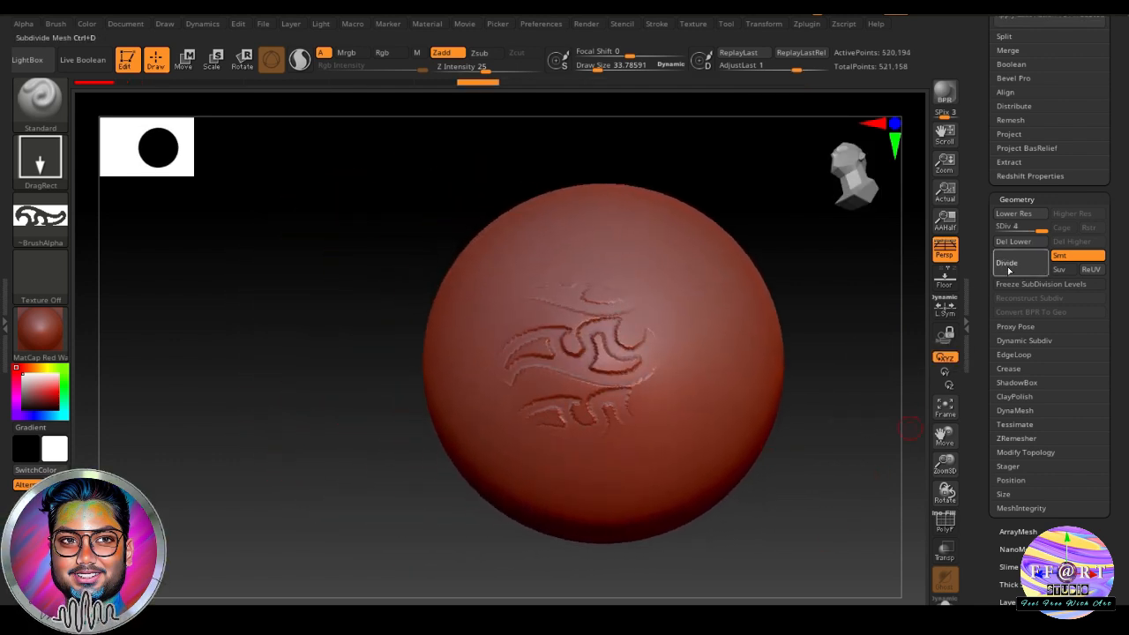
Undo the subdivisions and the ornament stamp back to the plain sphere at level 3.
key("ctrl+z")
key("ctrl+z")
key("ctrl+z")
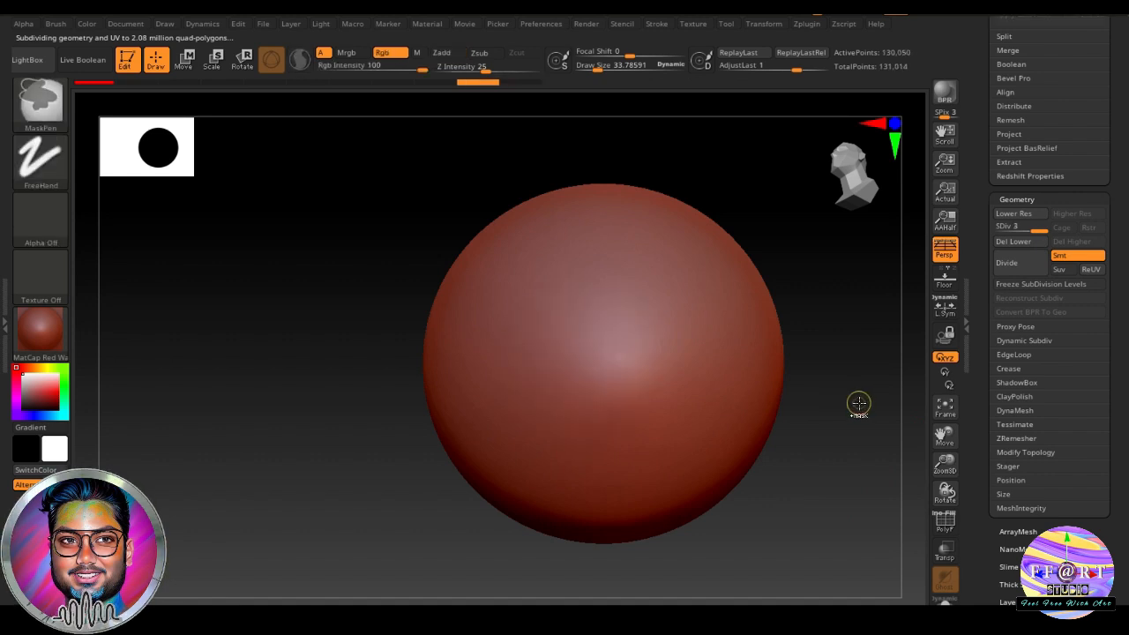
Bring the sphere up to subdivision level 5, restamp the ornament on its front and examine the relief.
key("ctrl+shift+z")
key("ctrl+shift+z")
key("ctrl+shift+z")
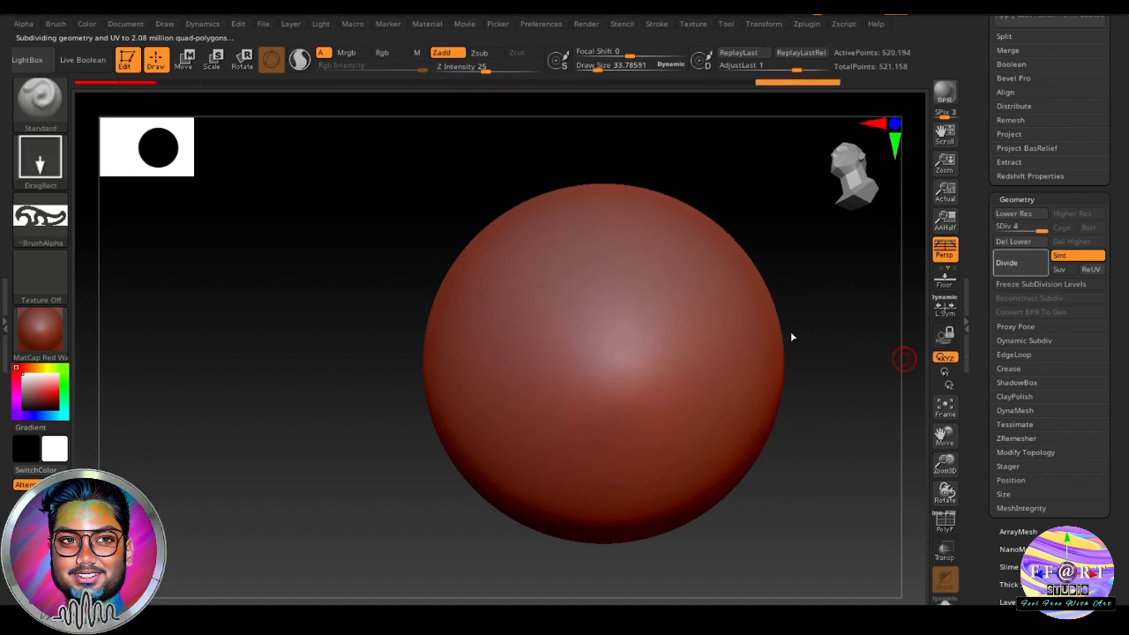
key("ctrl+shift+z")
key("ctrl+shift+z")
key("ctrl+shift+z")
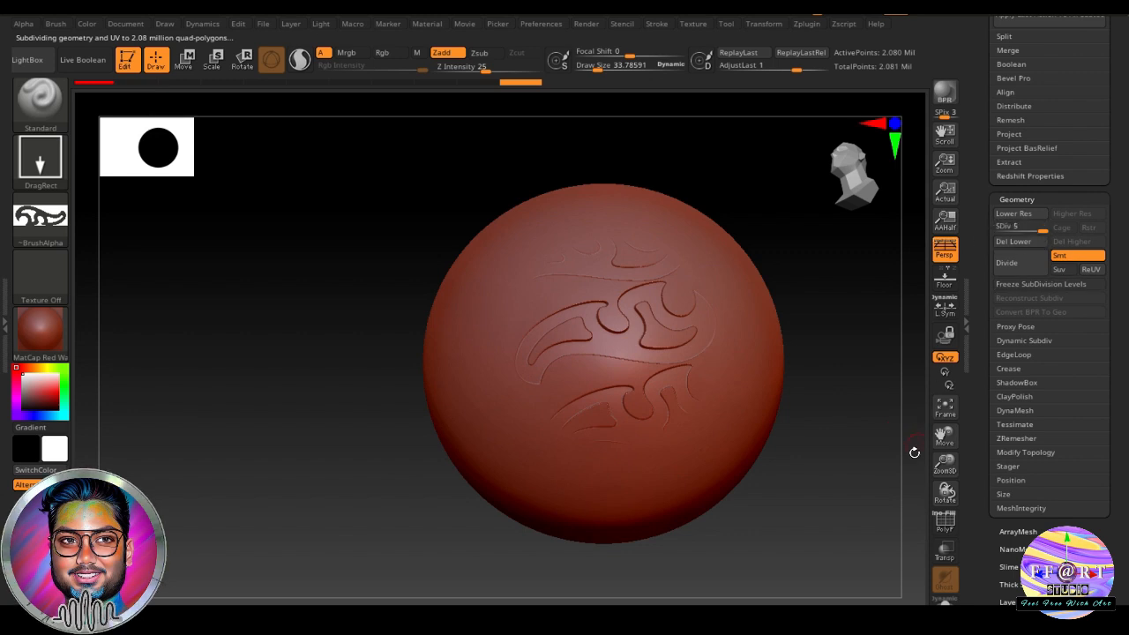
left_click_drag(805, 502, 727, 529)
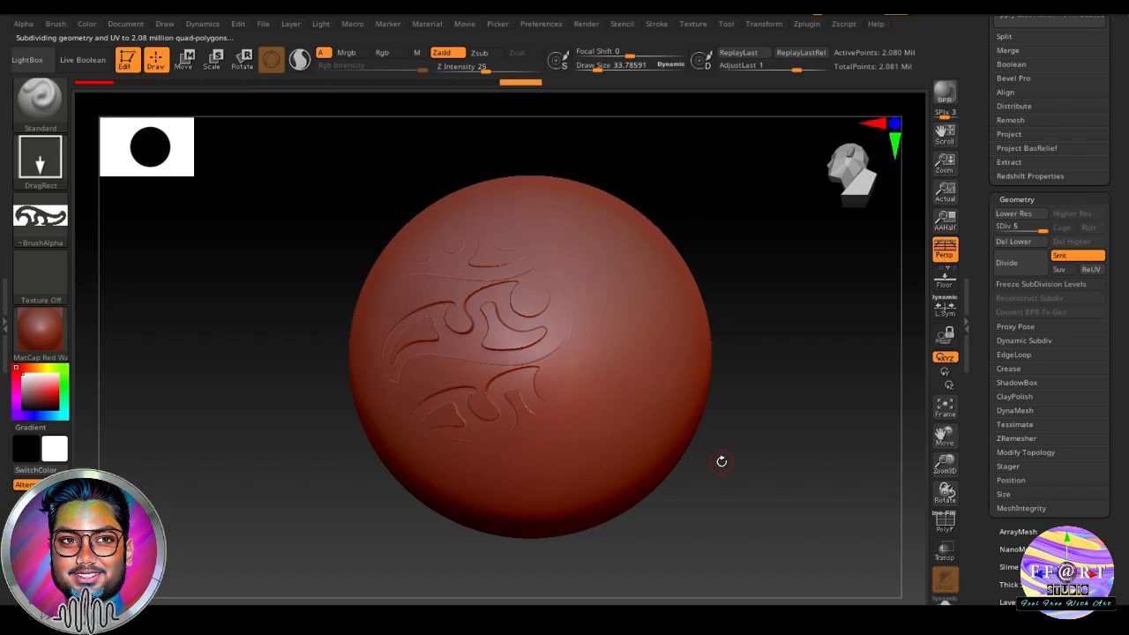
mouse_move(722, 462)
left_mouse_down()
mouse_move(782, 466)
mouse_move(738, 486)
mouse_move(776, 457)
mouse_move(777, 472)
left_mouse_up()
Open the brush library, filter the brushes by M and select the Move brush.
left_click(44, 104)
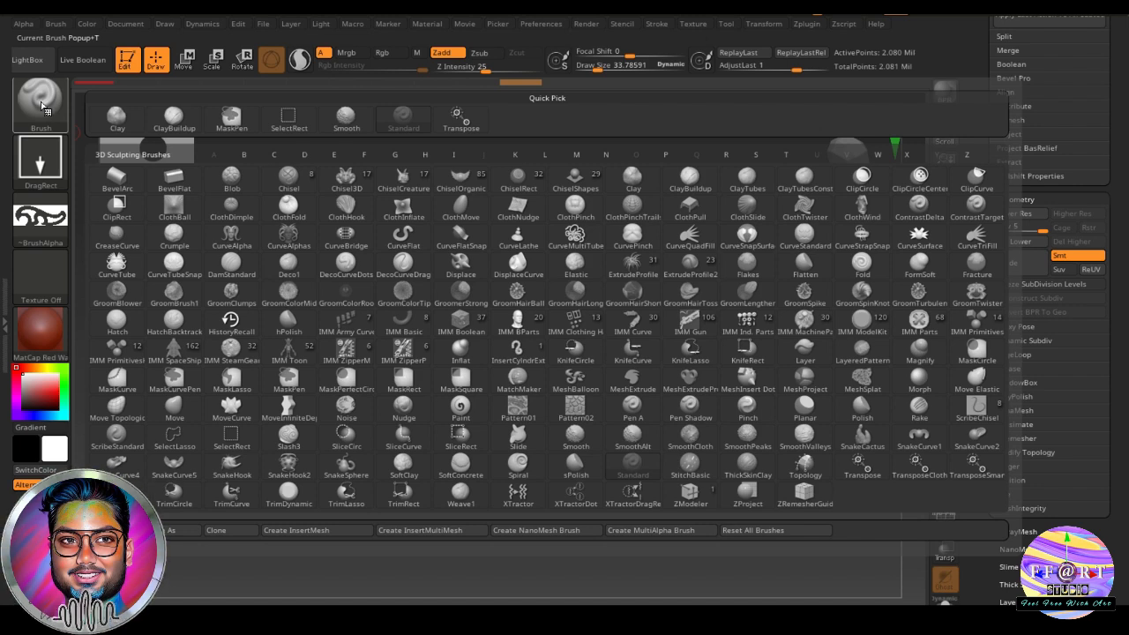
left_click(42, 106)
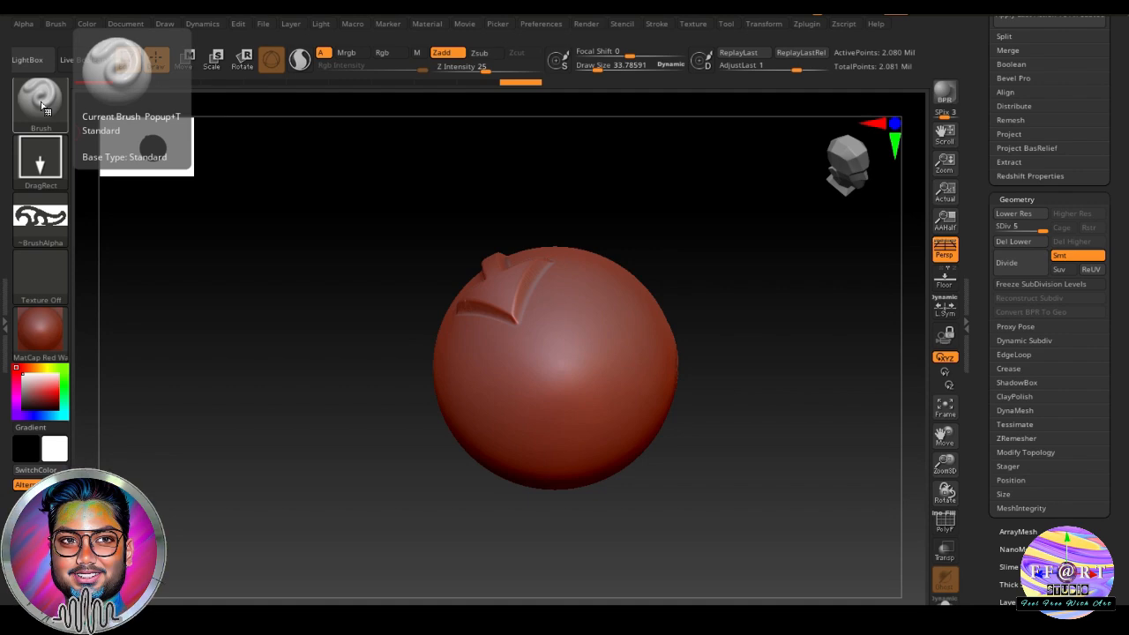
left_click(43, 106)
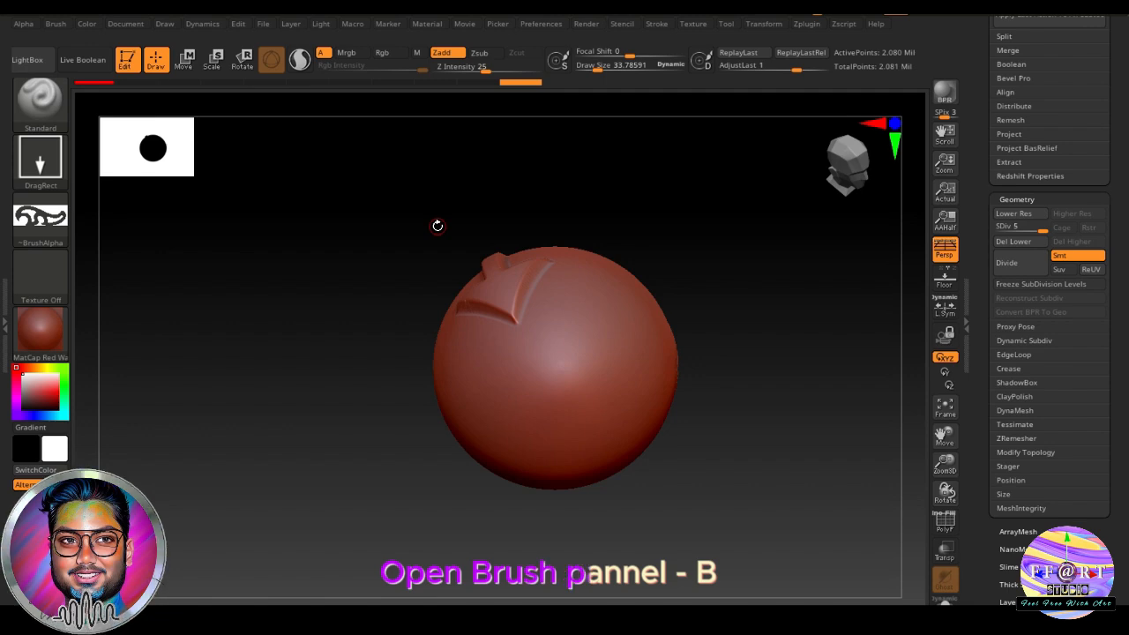
key("b")
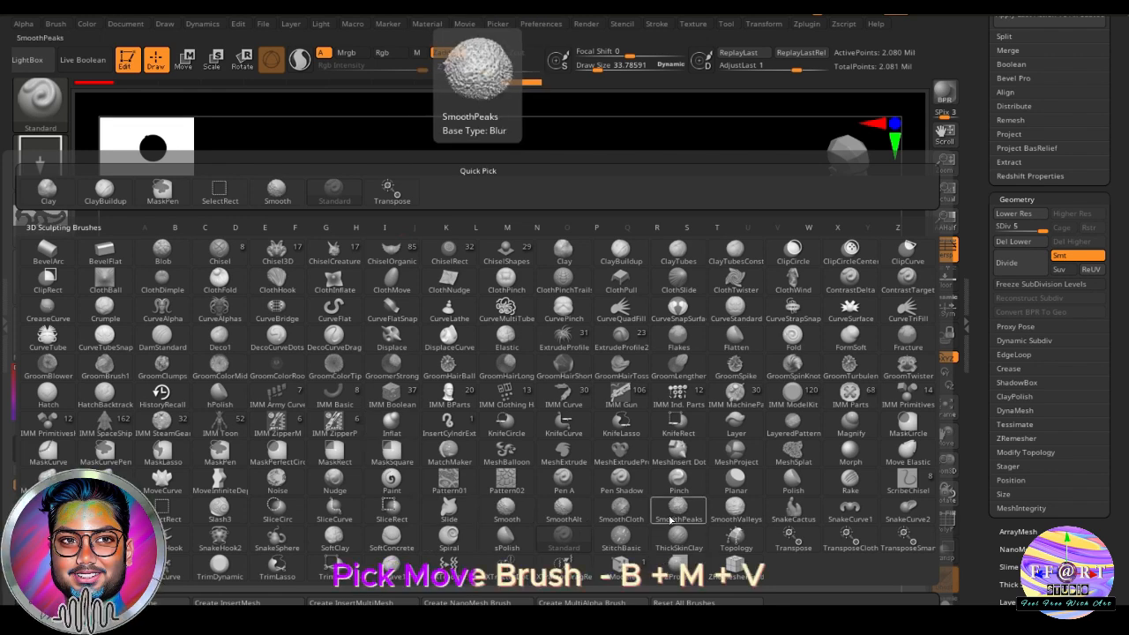
key("m")
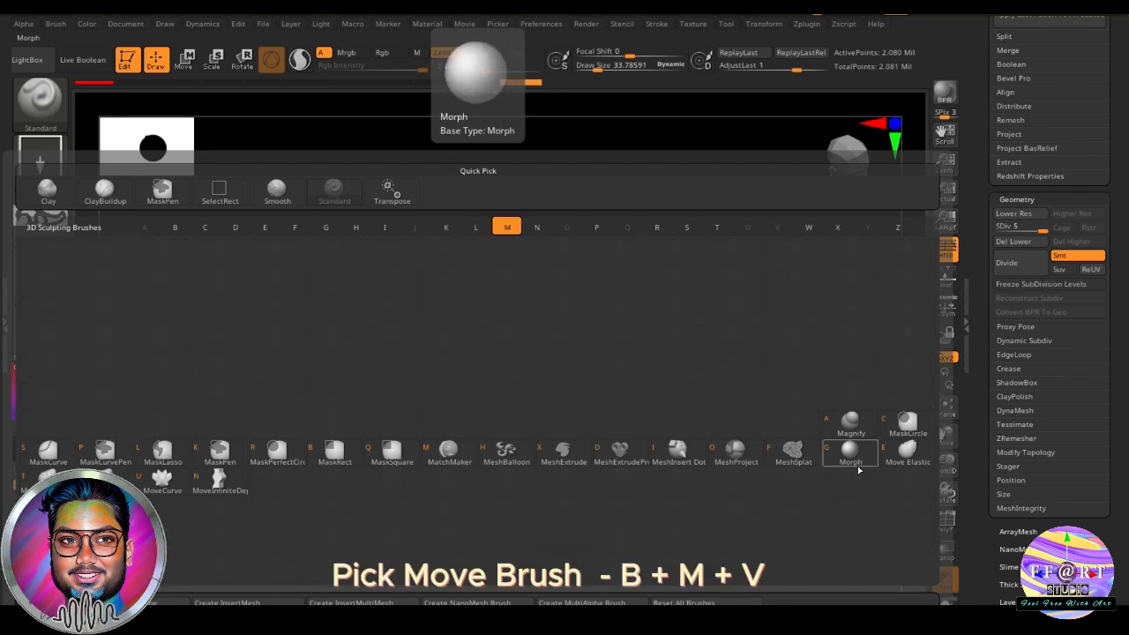
key("v")
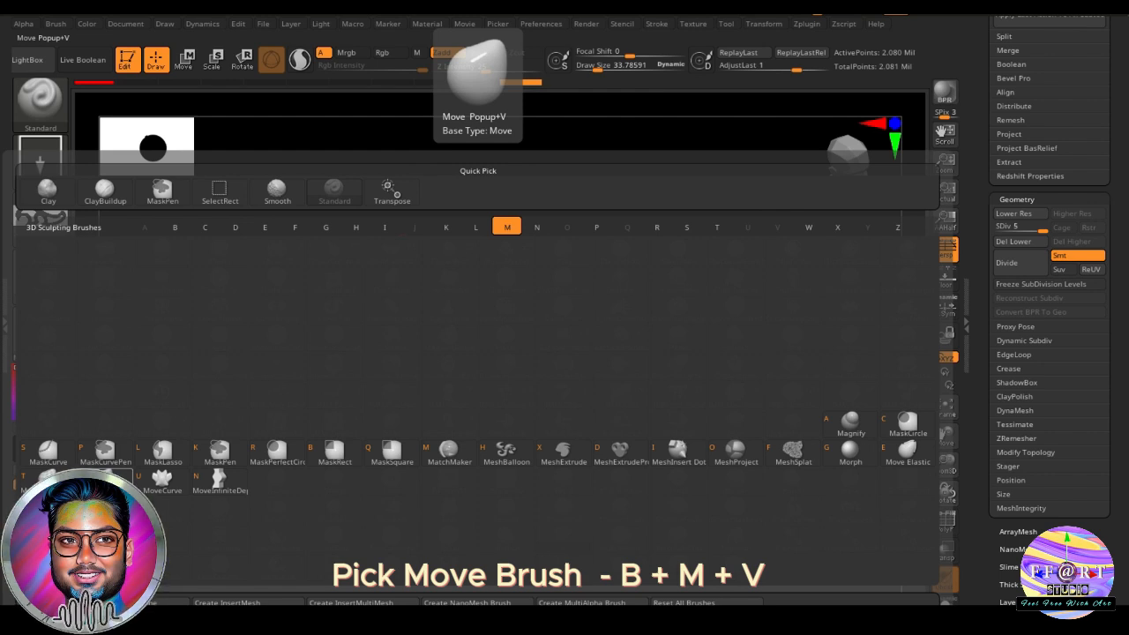
key("v")
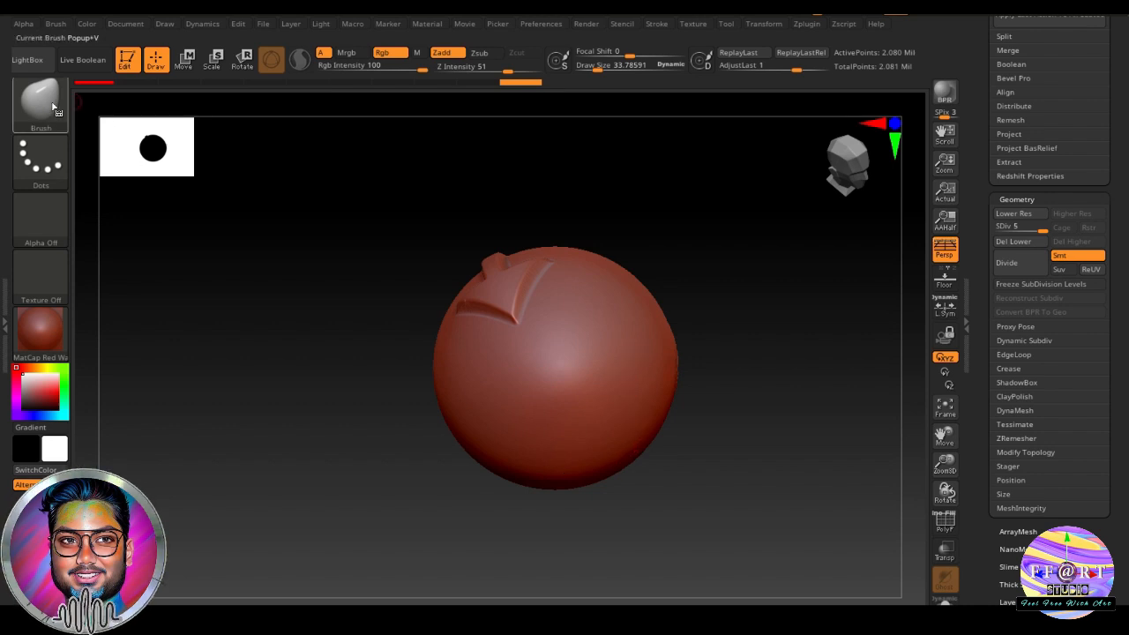
Set Draw Size to about 558 and pull the sides and upper part of the sphere outward with the Move brush.
key("s")
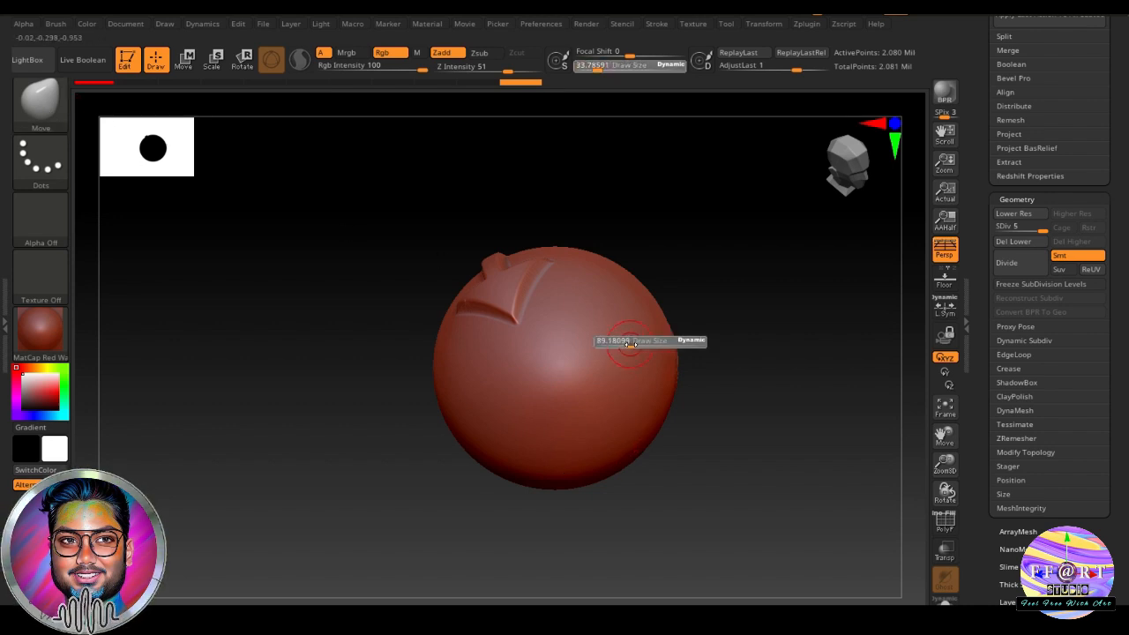
left_click_drag(630, 342, 730, 375)
key("ctrl+z")
key("s")
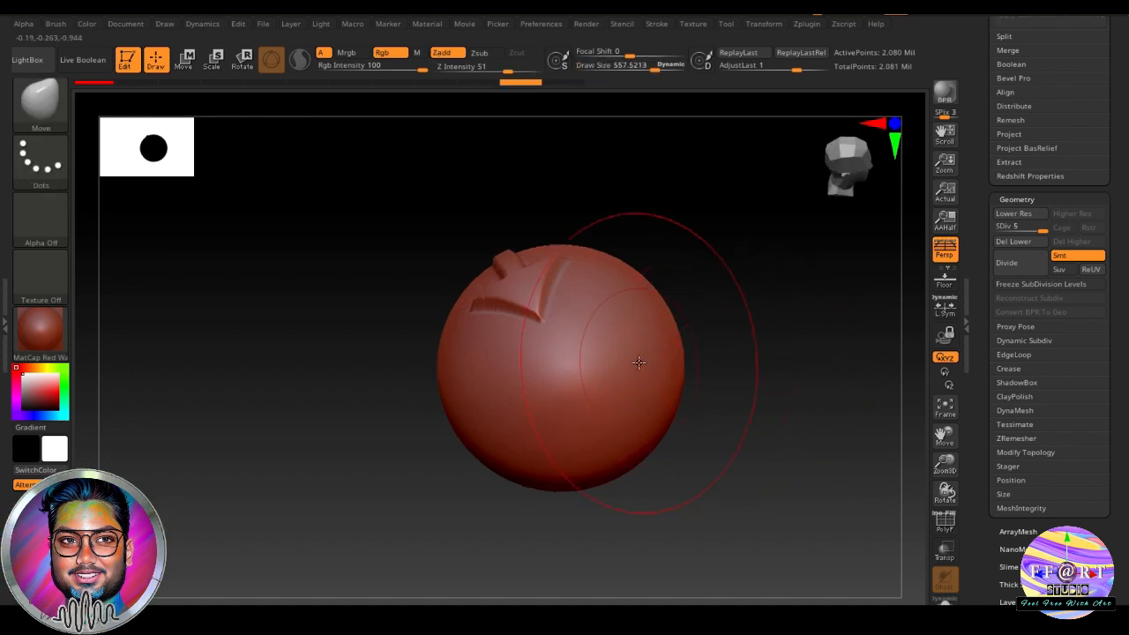
mouse_move(632, 363)
left_mouse_down()
mouse_move(879, 376)
mouse_move(738, 469)
mouse_move(736, 451)
left_mouse_up()
left_click_drag(494, 241, 491, 121)
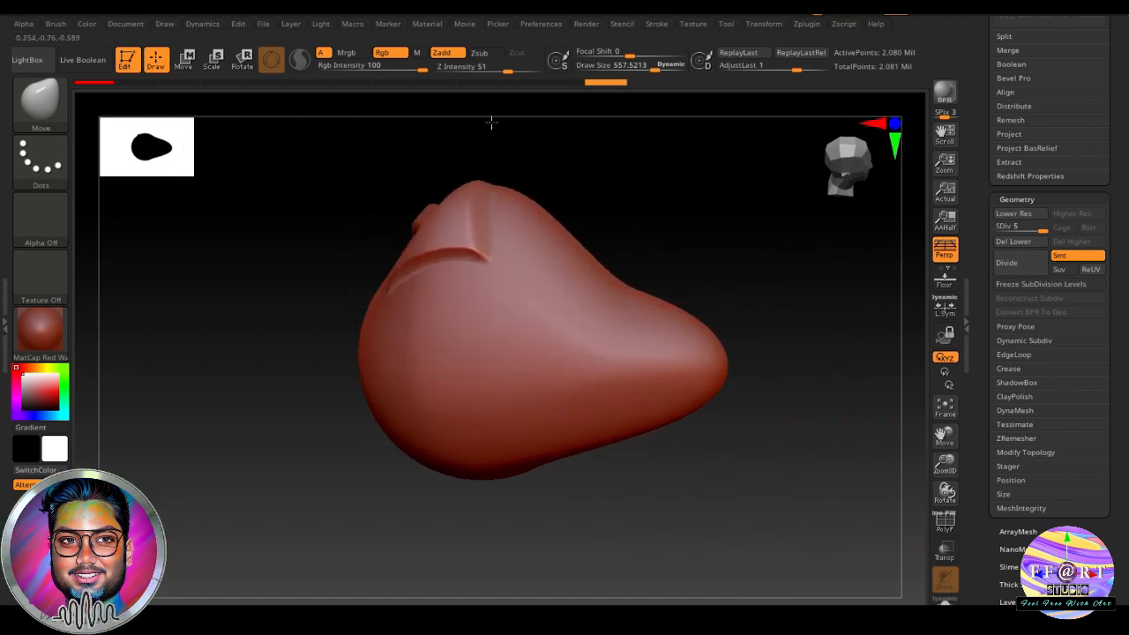
left_click_drag(431, 393, 376, 427)
mouse_move(668, 461)
left_mouse_down()
mouse_move(592, 460)
mouse_move(641, 461)
left_mouse_up()
Undo the Move strokes and earlier edits back to the plain sphere at subdivision level 3.
key("ctrl+z")
key("ctrl+z")
key("ctrl+z")
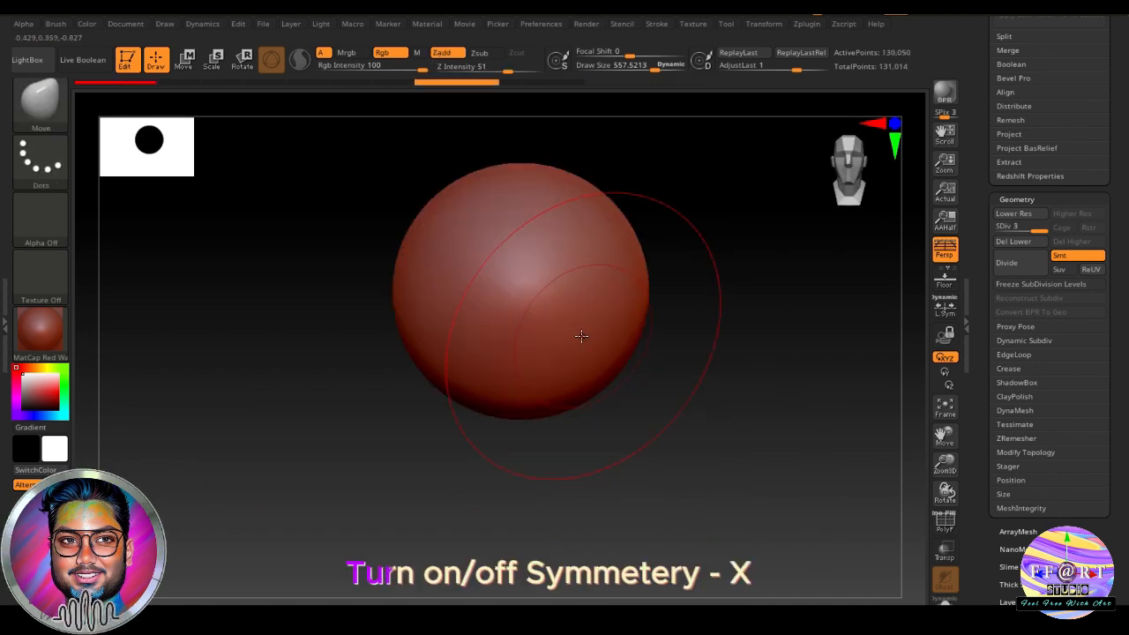
Turn on X symmetry and reduce the Draw Size to about 45.
key("x")
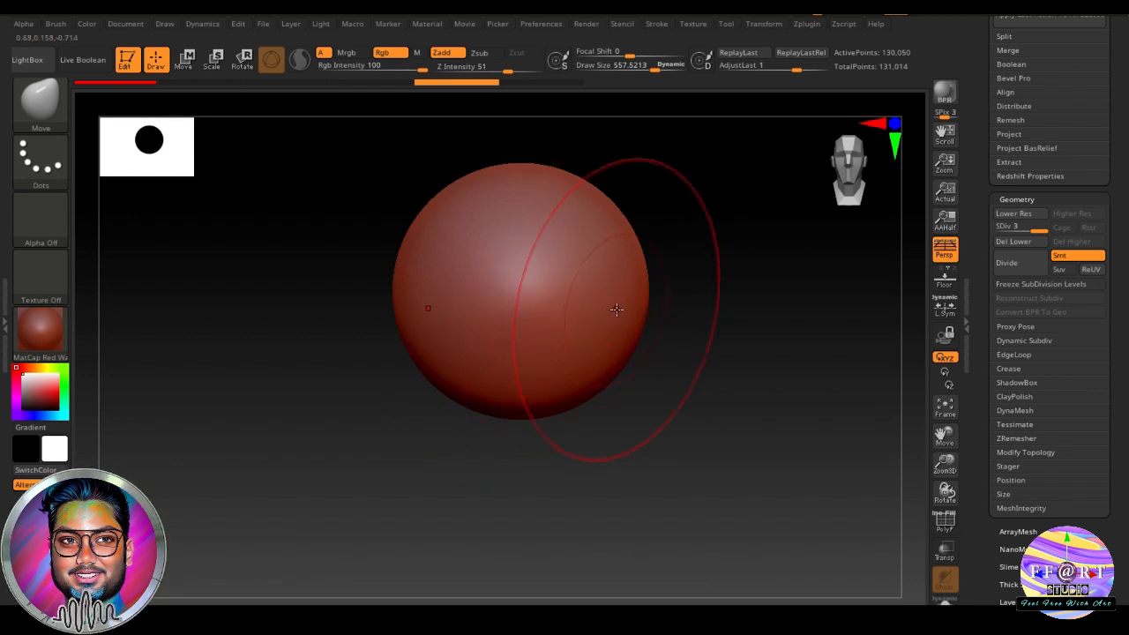
key("s")
left_click_drag(609, 306, 579, 306)
key("s")
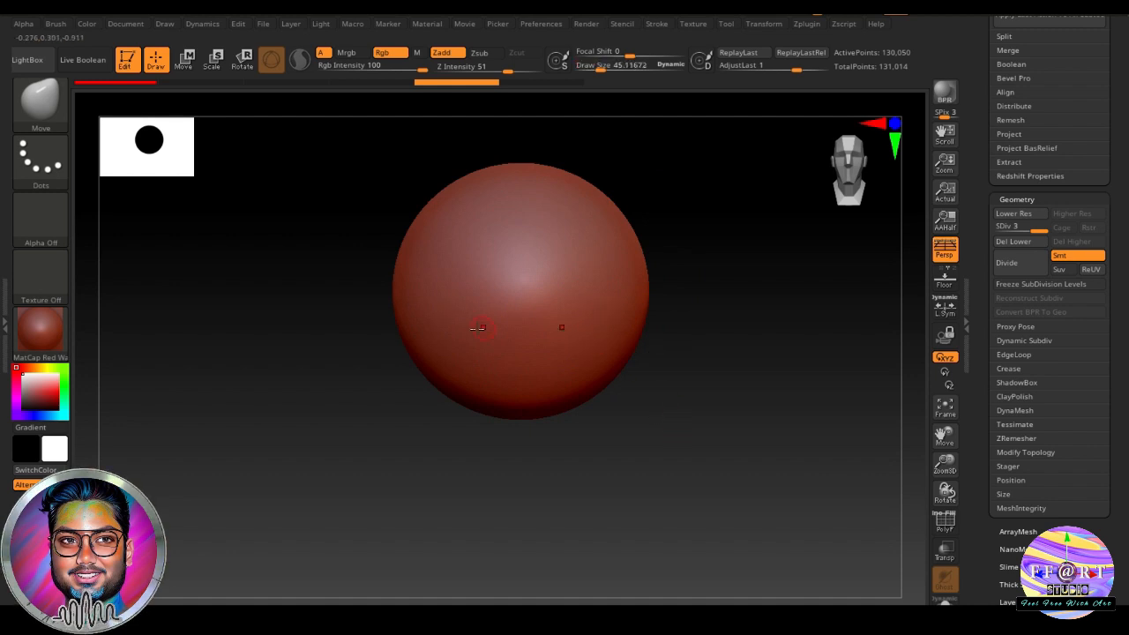
Enlarge the Draw Size to about 579 and pull the lower part of the sphere into a symmetrical jaw-like shape.
key("s")
left_click_drag(580, 313, 608, 313)
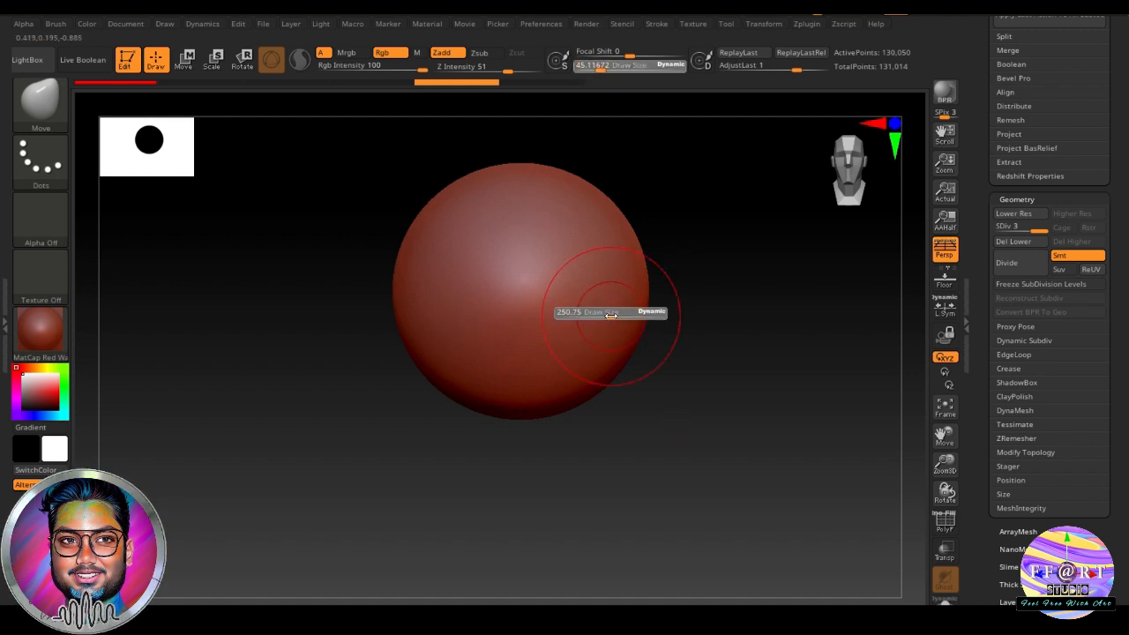
key("ctrl+z")
mouse_move(558, 409)
left_mouse_down()
mouse_move(560, 443)
mouse_move(585, 407)
mouse_move(555, 449)
mouse_move(657, 461)
left_mouse_up()
key("s")
key("s")
mouse_move(560, 429)
left_mouse_down()
mouse_move(524, 433)
mouse_move(512, 461)
mouse_move(522, 453)
left_mouse_up()
mouse_move(568, 465)
right_mouse_down()
mouse_move(570, 456)
mouse_move(515, 459)
mouse_move(521, 451)
right_mouse_up()
left_click_drag(547, 441, 603, 455)
Pull the front of the lower bulge slightly forward in side view and check the head-like shape from the front.
right_click_drag(660, 448, 592, 453)
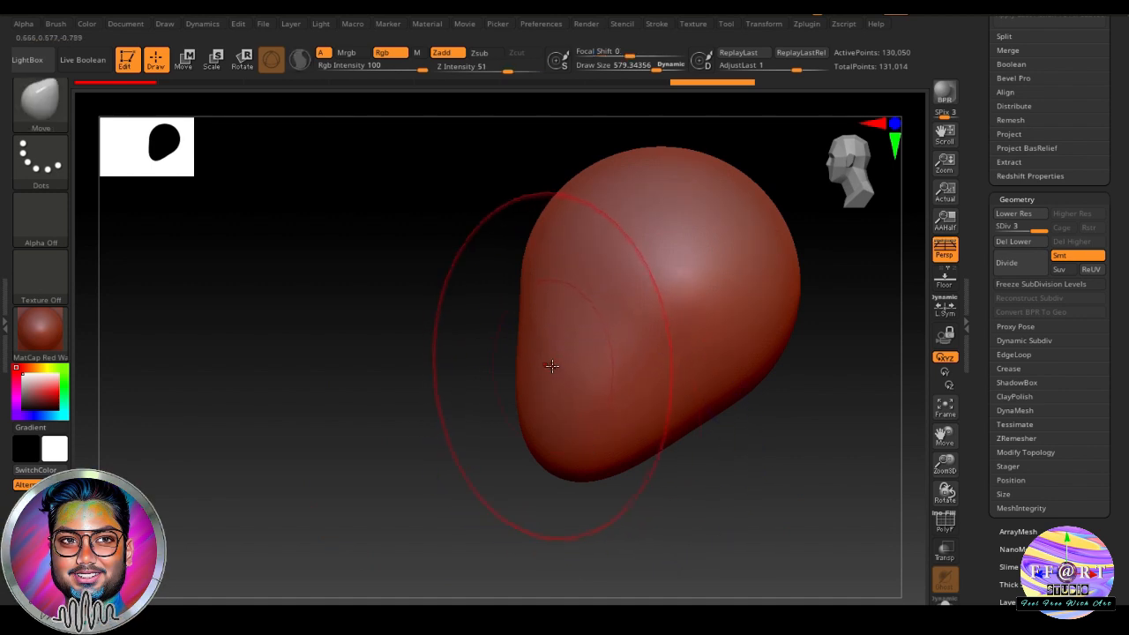
left_click_drag(552, 382, 530, 391)
mouse_move(529, 391)
right_mouse_down()
mouse_move(497, 379)
mouse_move(588, 327)
right_mouse_up()
mouse_move(579, 275)
right_mouse_down()
mouse_move(549, 270)
mouse_move(595, 413)
mouse_move(580, 367)
mouse_move(592, 381)
right_mouse_up()
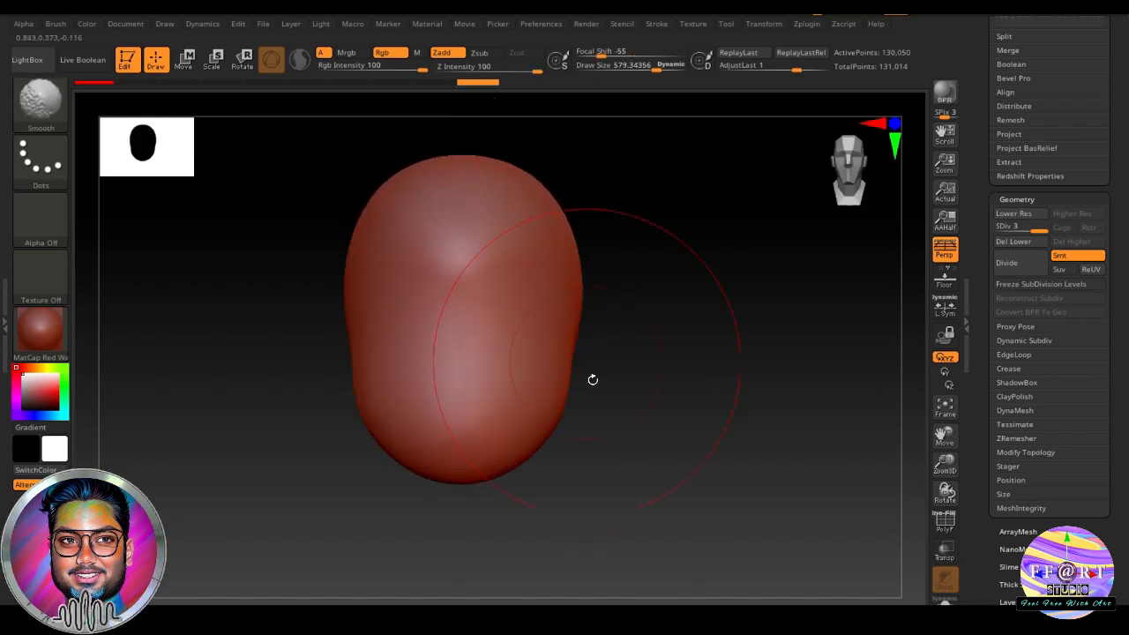
mouse_move(653, 421)
right_mouse_down("ctrl")
mouse_move(605, 398)
mouse_move(552, 409)
mouse_move(527, 467)
mouse_move(643, 477)
mouse_move(617, 439)
mouse_move(677, 452)
right_mouse_up("ctrl")
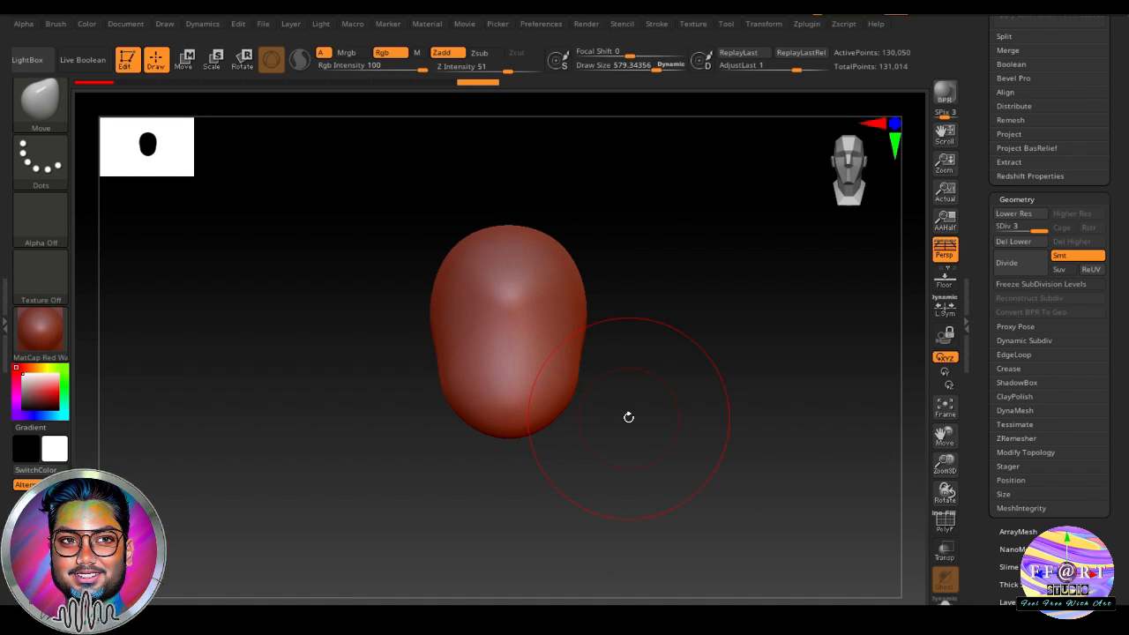
mouse_move(628, 418)
right_mouse_down()
mouse_move(671, 411)
mouse_move(661, 416)
right_mouse_up()
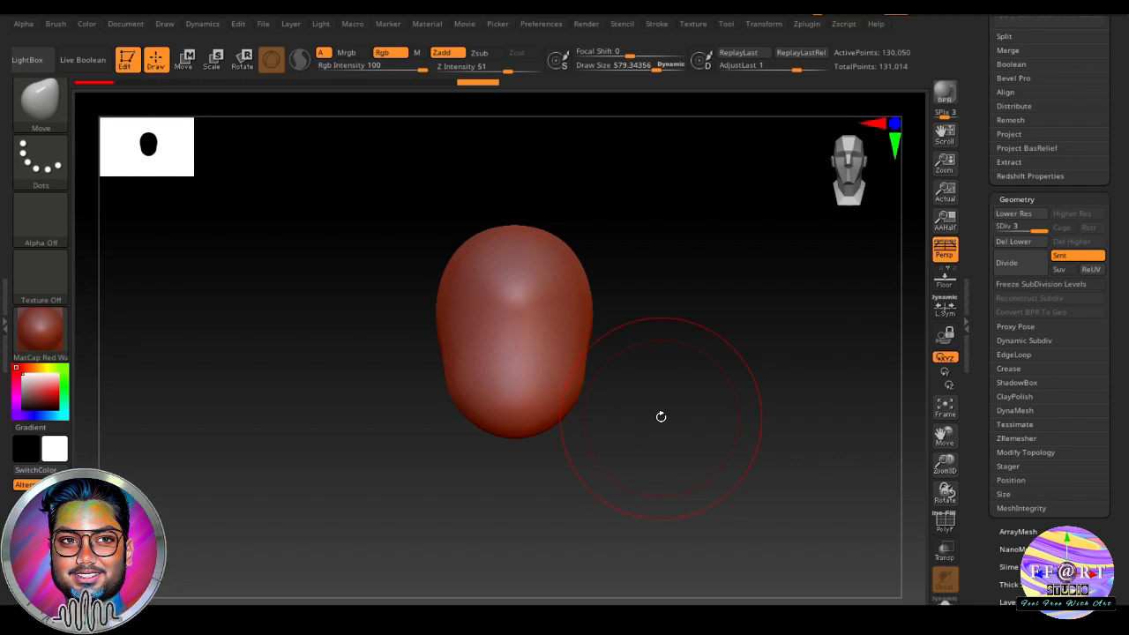
mouse_move(661, 416)
right_mouse_down()
mouse_move(580, 270)
mouse_move(688, 350)
right_mouse_up()
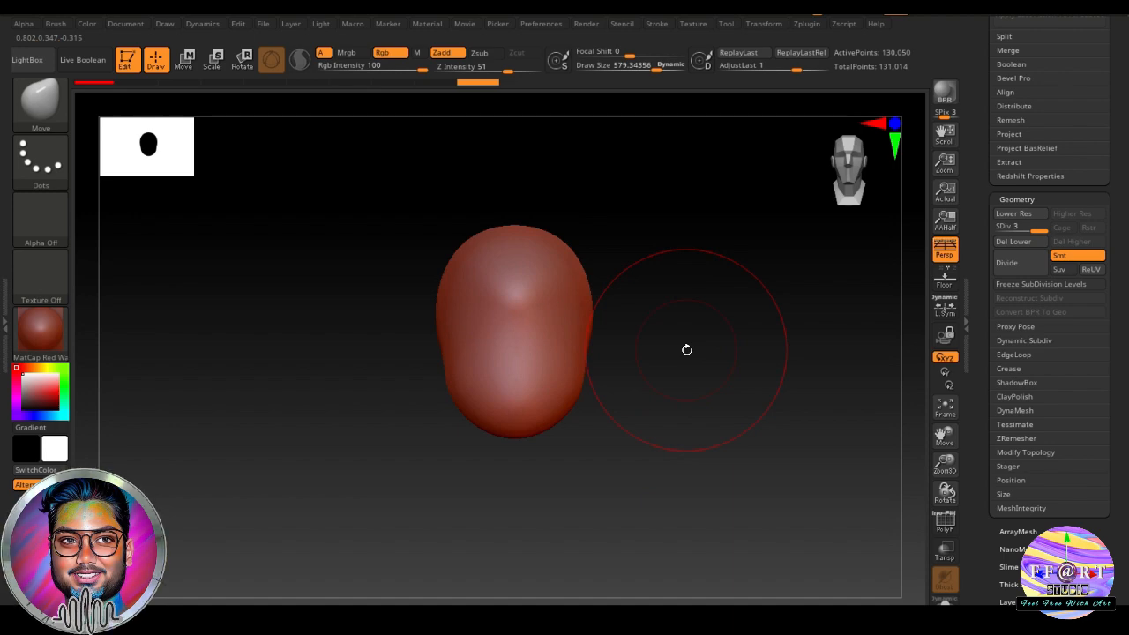